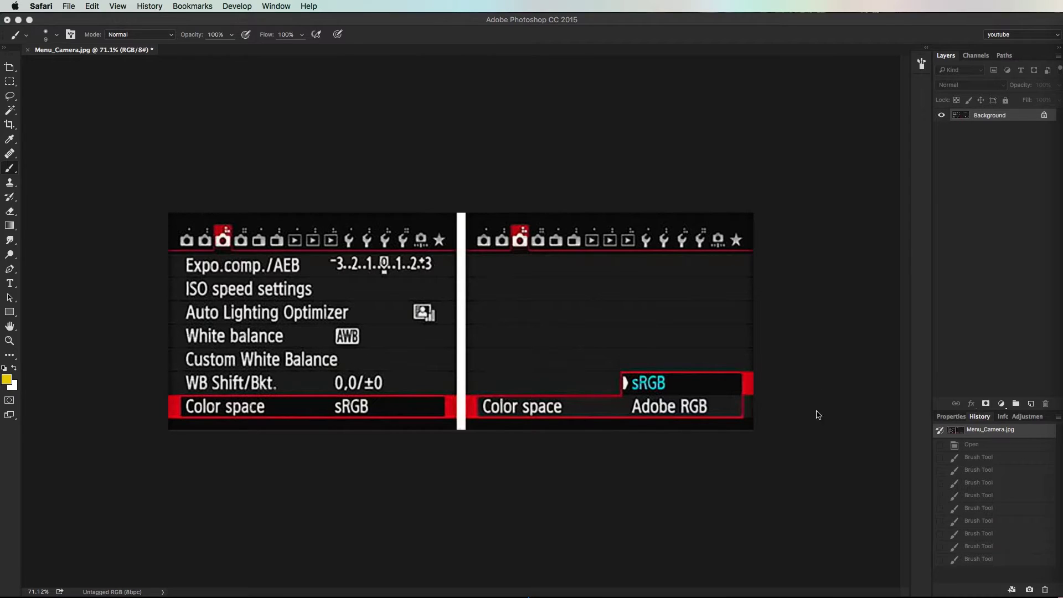
Step: Circle the Adobe RGB option in yellow and handwrite an underlined 'Best' above the menu
left_click(629, 383)
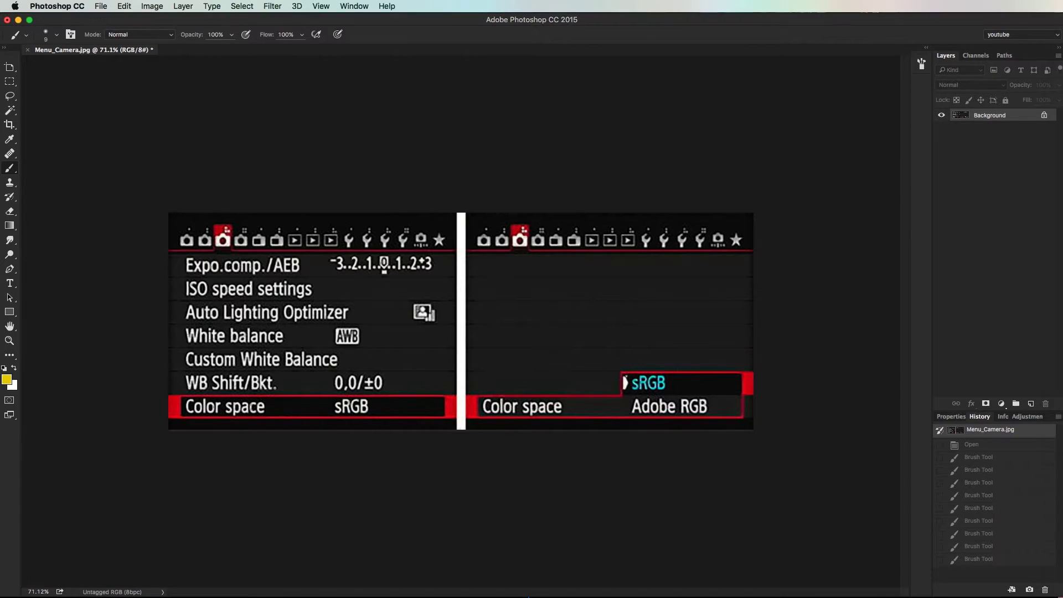
mouse_move(628, 372)
left_mouse_down()
mouse_move(682, 373)
mouse_move(677, 394)
mouse_move(626, 415)
mouse_move(713, 412)
mouse_move(608, 425)
mouse_move(718, 428)
mouse_move(657, 428)
left_mouse_up()
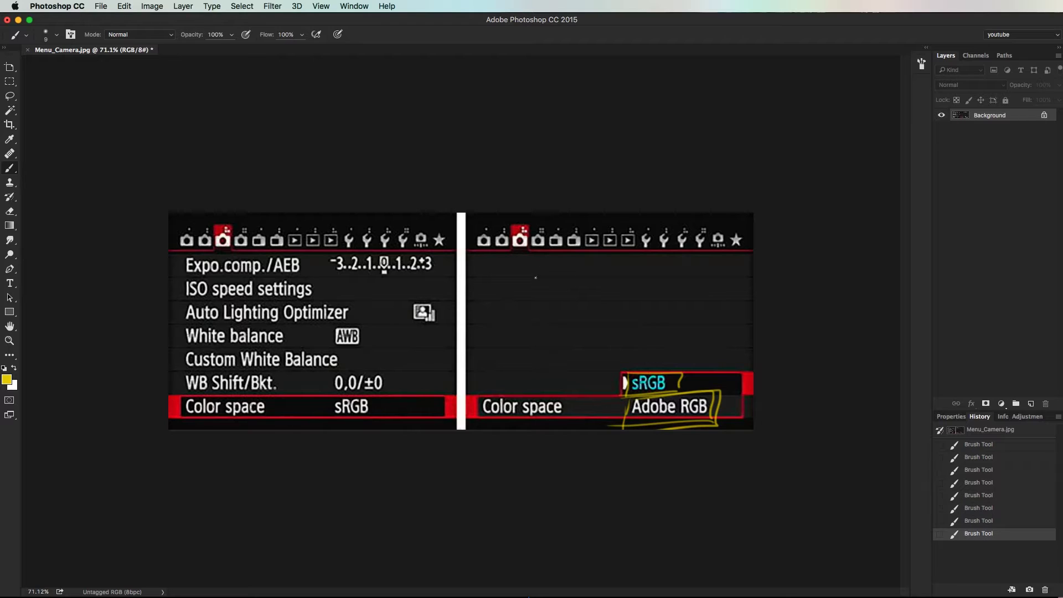
mouse_move(567, 336)
left_mouse_down()
mouse_move(591, 355)
mouse_move(638, 312)
left_mouse_up()
mouse_move(602, 358)
left_mouse_down()
mouse_move(673, 327)
mouse_move(657, 340)
left_mouse_up()
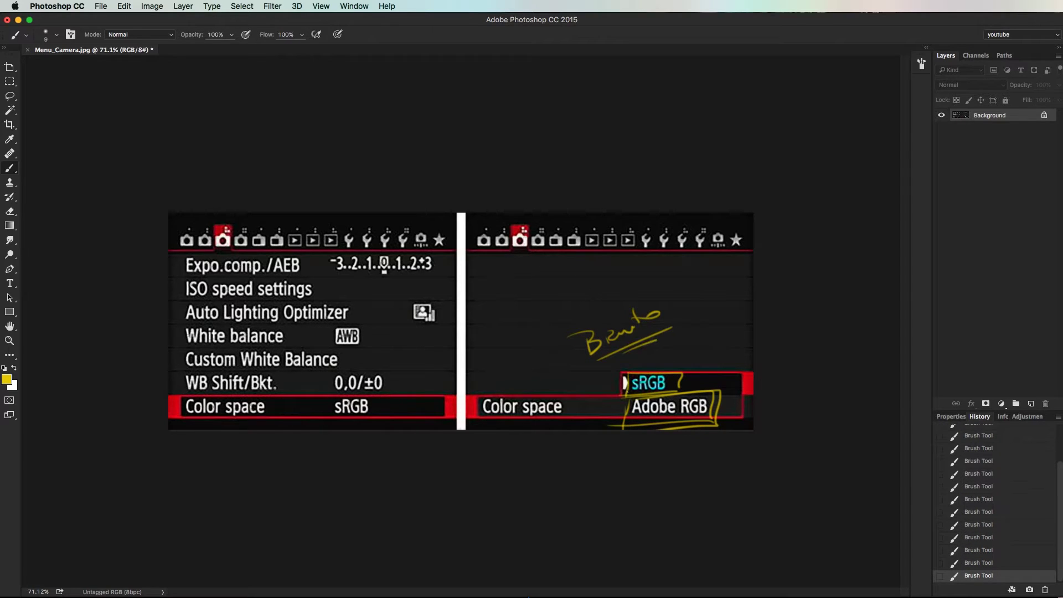
left_click_drag(615, 371, 604, 426)
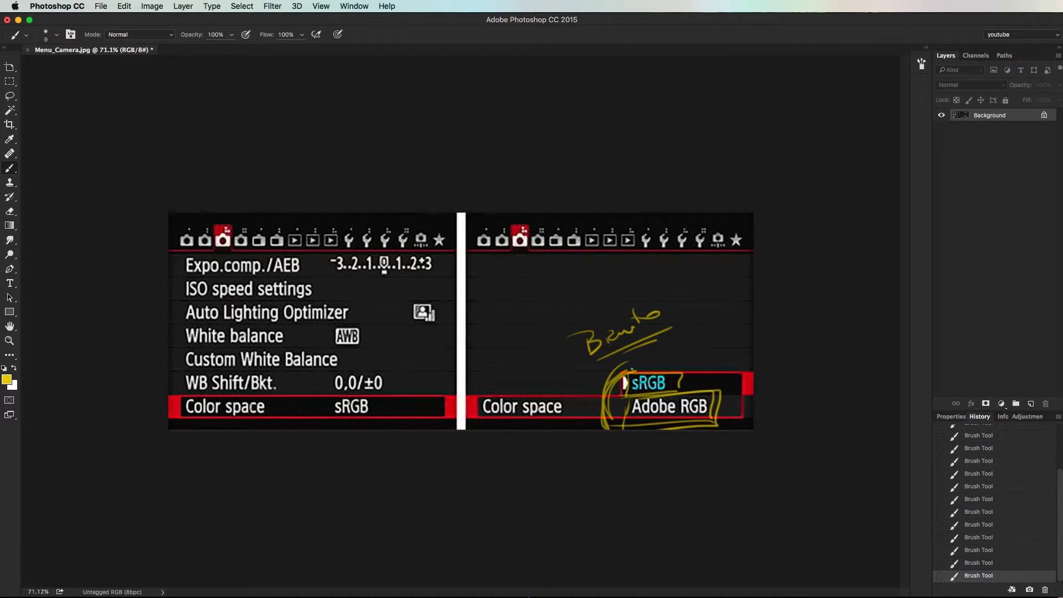
Step: Sketch a yellow box and draw an arrow to it from the colour options
left_click_drag(697, 290, 696, 316)
left_click_drag(677, 281, 751, 276)
left_click_drag(690, 320, 739, 319)
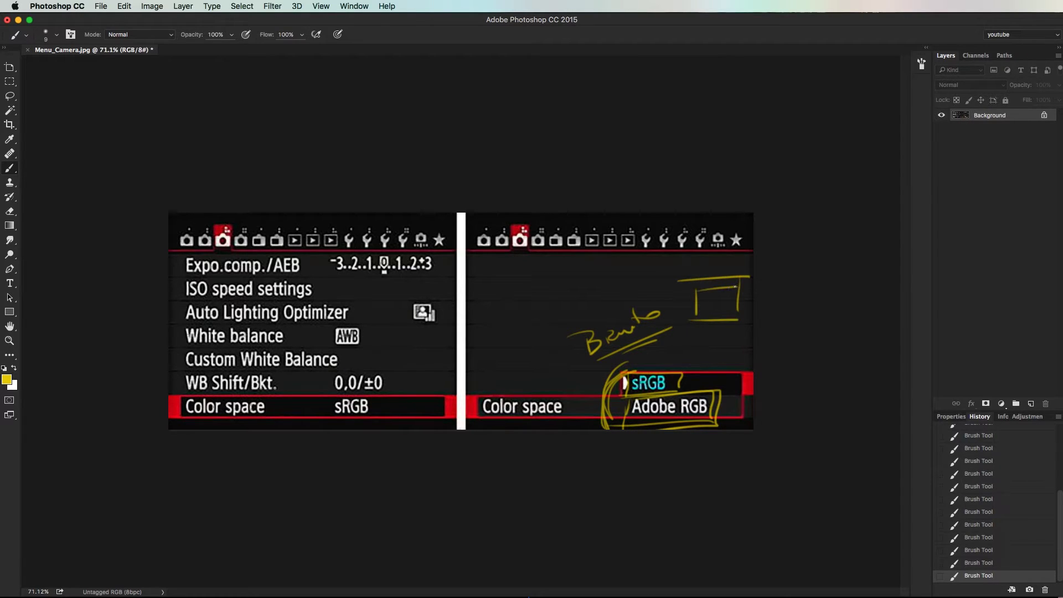
left_click_drag(644, 371, 692, 352)
left_click(680, 579)
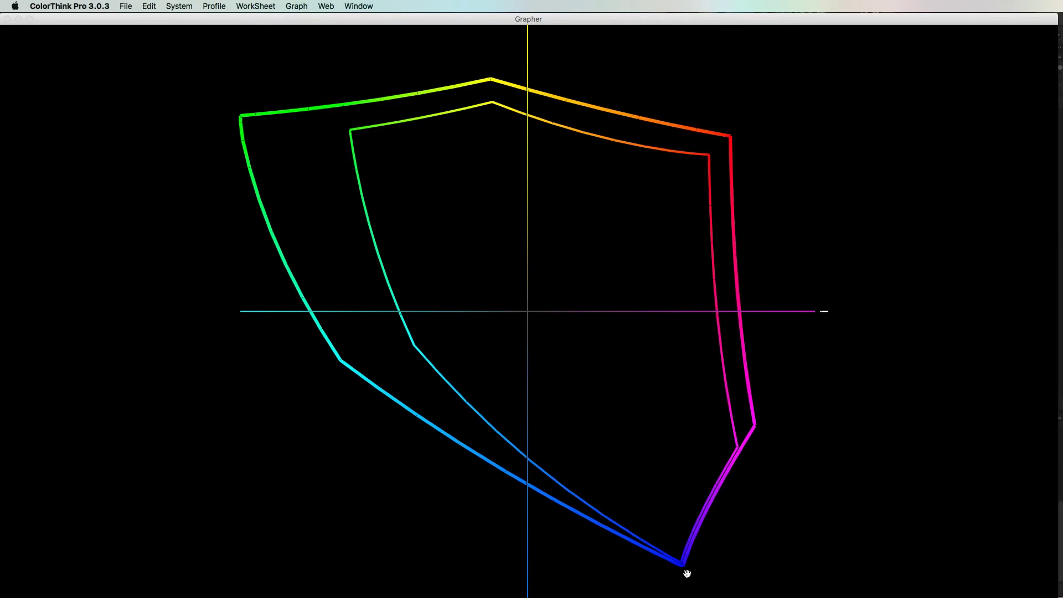
Step: Rotate the two flat gamut outlines into a 3D view, tilting and orbiting the plot
mouse_move(953, 260)
left_mouse_down()
mouse_move(919, 247)
mouse_move(576, 254)
mouse_move(615, 240)
left_mouse_up()
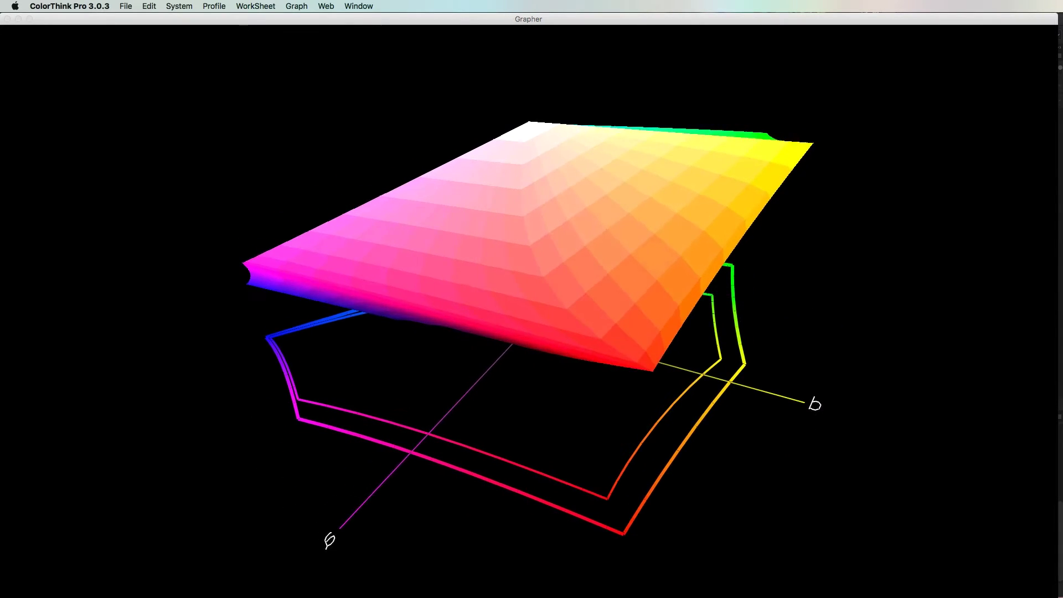
mouse_move(607, 287)
left_mouse_down()
mouse_move(613, 261)
mouse_move(599, 273)
left_mouse_up()
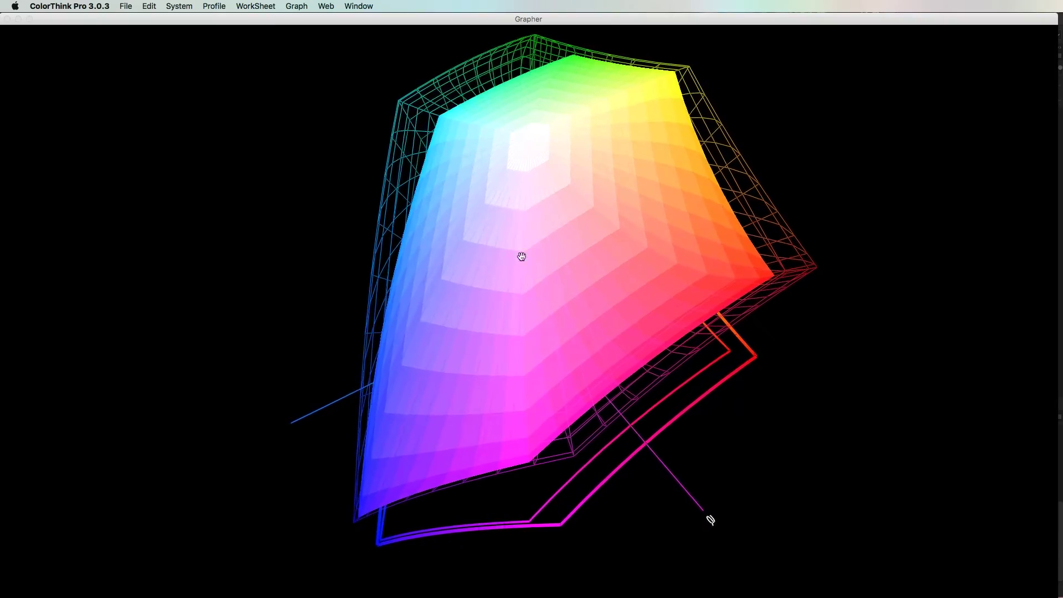
mouse_move(504, 314)
left_mouse_down()
mouse_move(503, 337)
mouse_move(528, 307)
mouse_move(514, 245)
mouse_move(542, 237)
mouse_move(552, 261)
mouse_move(581, 259)
mouse_move(584, 223)
mouse_move(546, 230)
mouse_move(547, 211)
mouse_move(527, 216)
mouse_move(524, 244)
mouse_move(432, 257)
mouse_move(520, 214)
mouse_move(608, 248)
left_mouse_up()
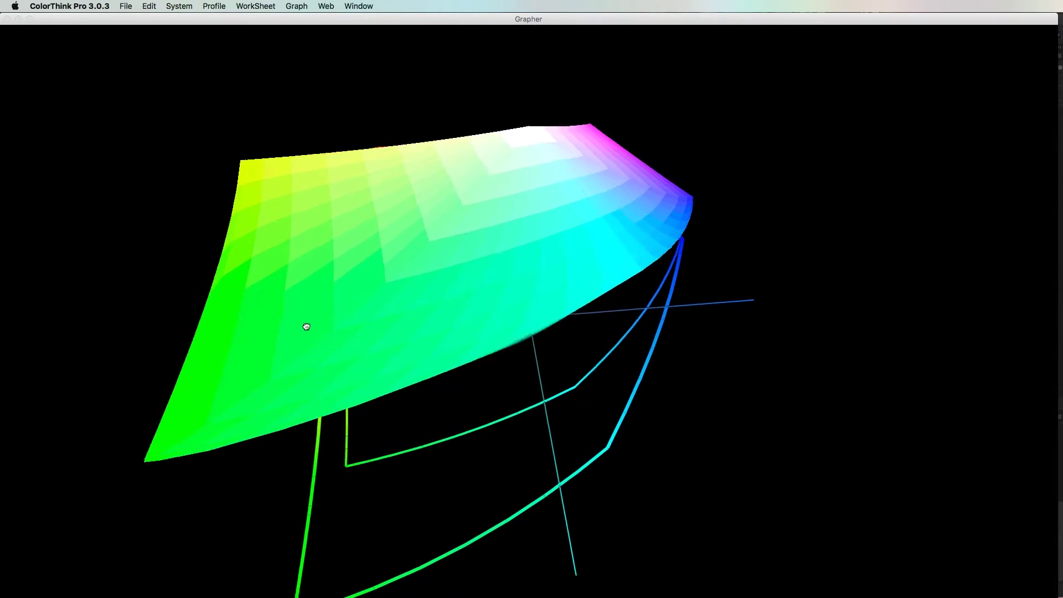
Step: Orbit the gamut solid to show its bright top face from a more top-down angle
left_click_drag(309, 323, 425, 281)
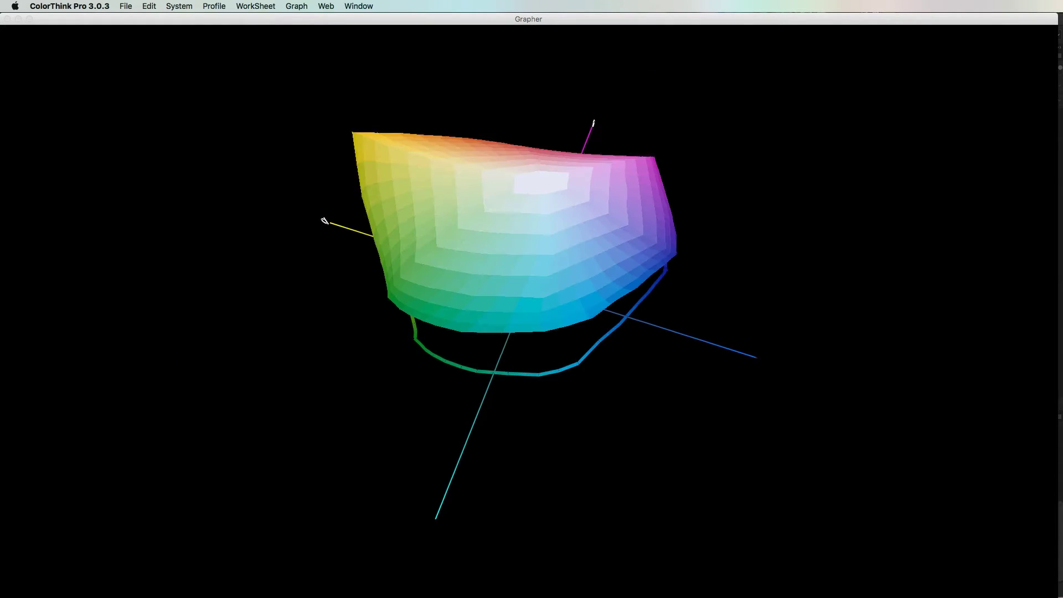
mouse_move(621, 175)
left_mouse_down()
mouse_move(536, 238)
mouse_move(553, 245)
mouse_move(577, 202)
mouse_move(474, 261)
mouse_move(573, 257)
mouse_move(617, 240)
mouse_move(603, 198)
mouse_move(556, 204)
mouse_move(562, 259)
mouse_move(617, 249)
mouse_move(487, 227)
mouse_move(522, 256)
mouse_move(525, 281)
mouse_move(574, 263)
mouse_move(551, 249)
mouse_move(559, 223)
mouse_move(524, 209)
mouse_move(480, 261)
mouse_move(508, 254)
mouse_move(532, 229)
mouse_move(525, 221)
mouse_move(575, 201)
mouse_move(549, 223)
mouse_move(558, 247)
left_mouse_up()
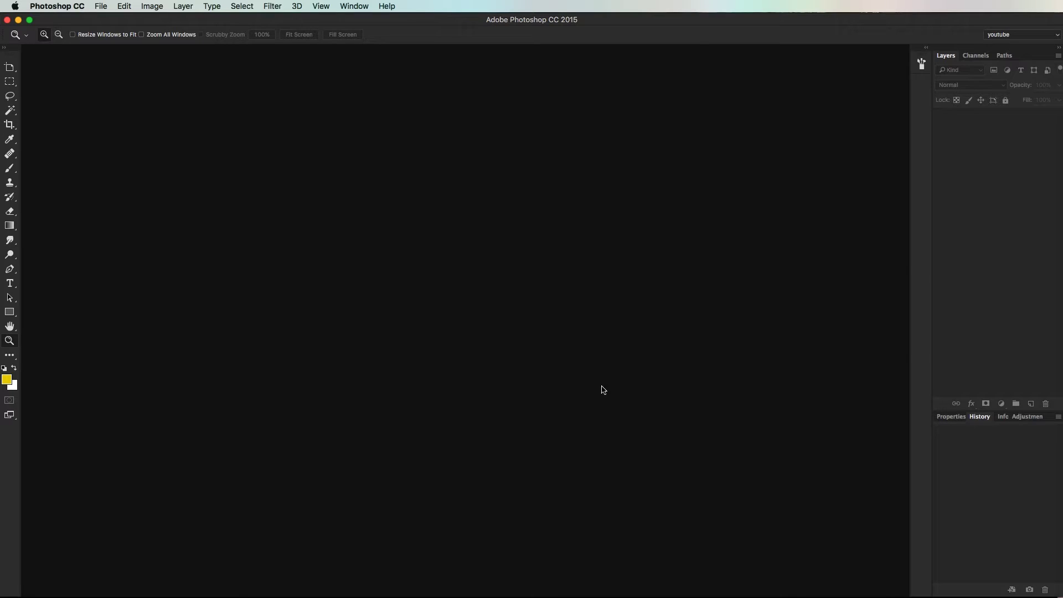
Step: Select IMG_7112 and IMG_7090 in Bridge and open both together in Camera Raw
key("super+Tab")
key("super+Tab")
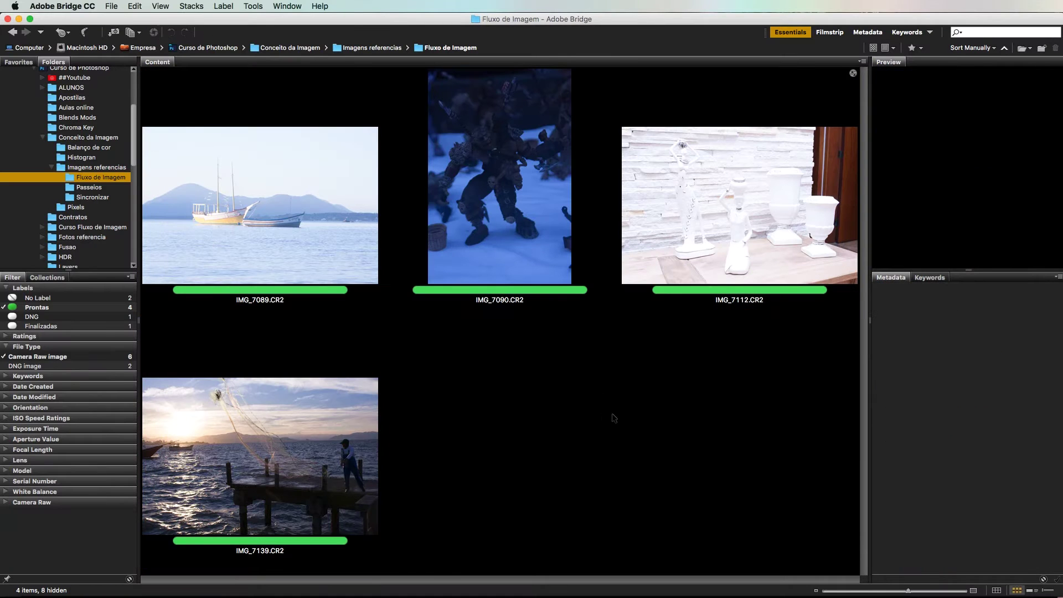
left_click(725, 260)
left_click(497, 249, "super")
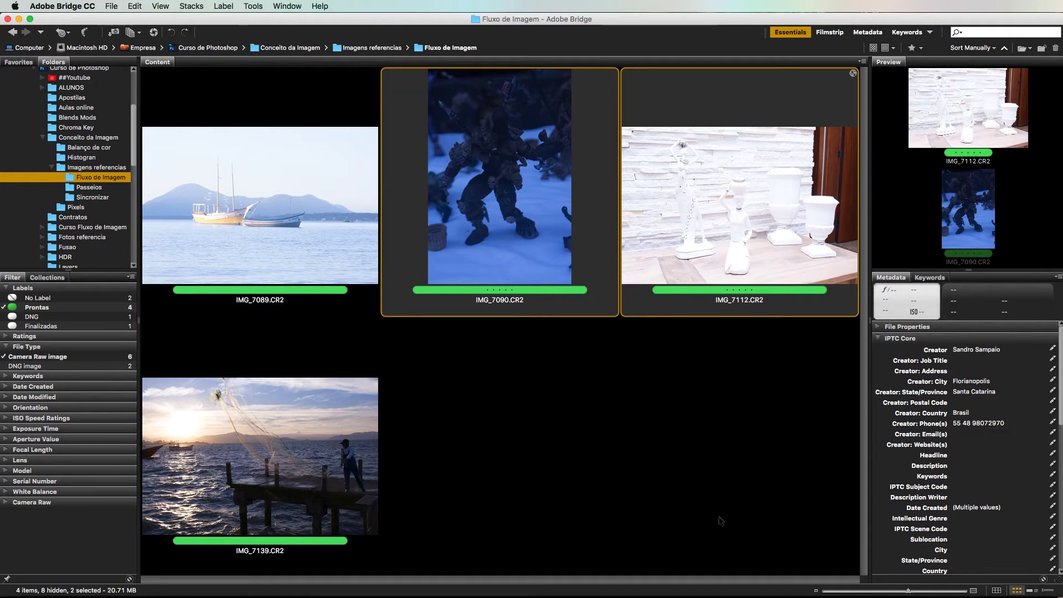
key("super+o")
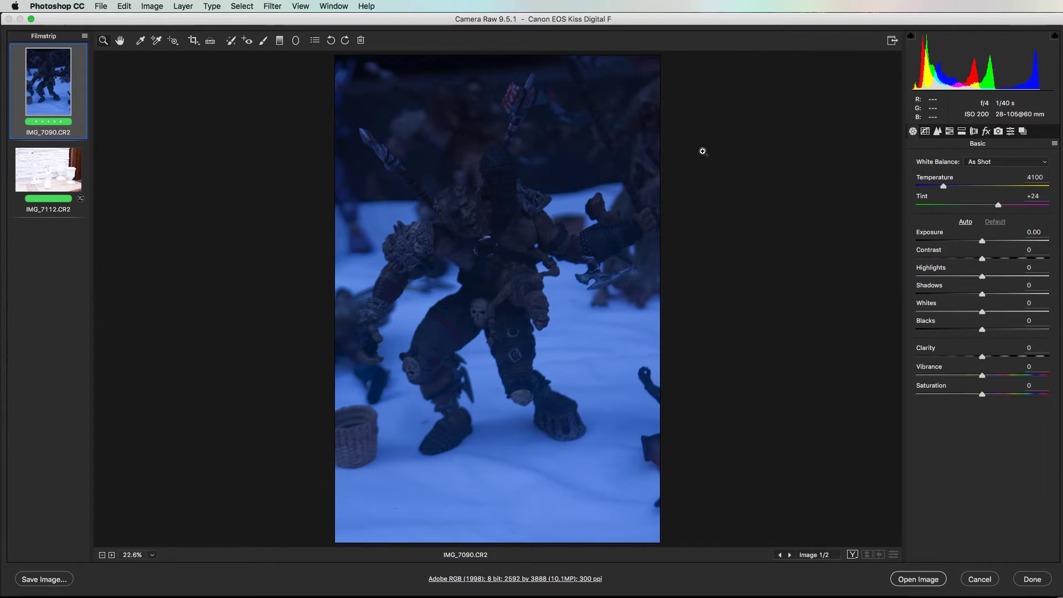
Step: On IMG_7112, darken exposure to about -2.16, pull whites down and lift the shadows
left_click(32, 160)
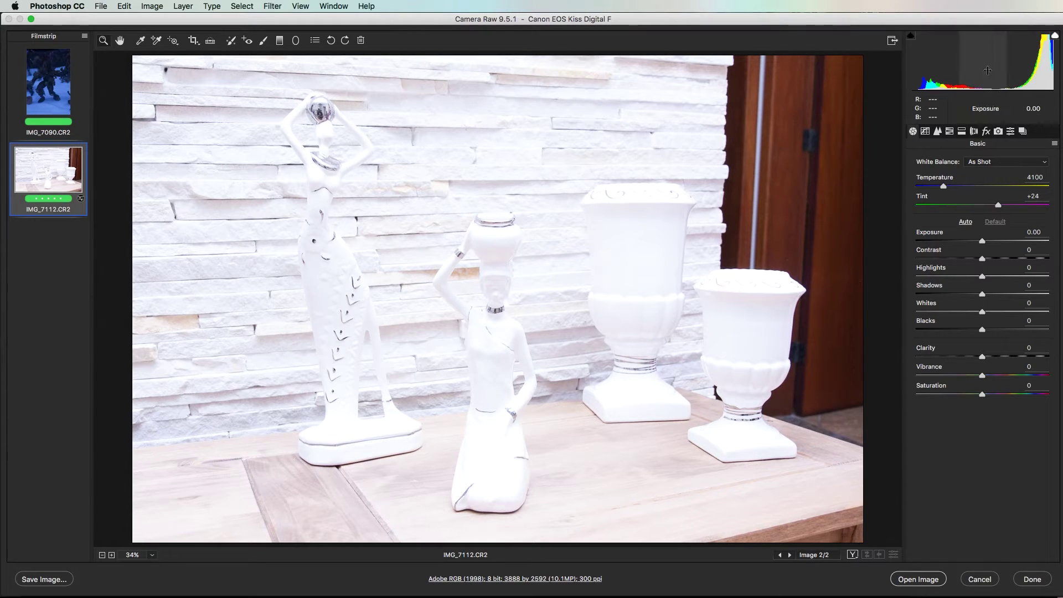
left_click_drag(981, 61, 967, 61)
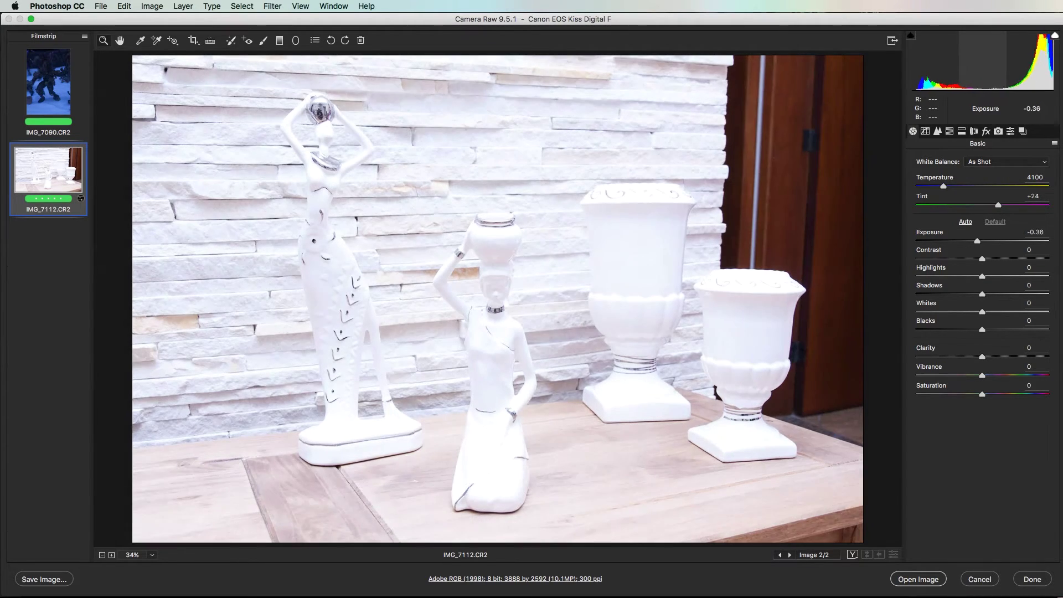
left_click_drag(967, 61, 928, 61)
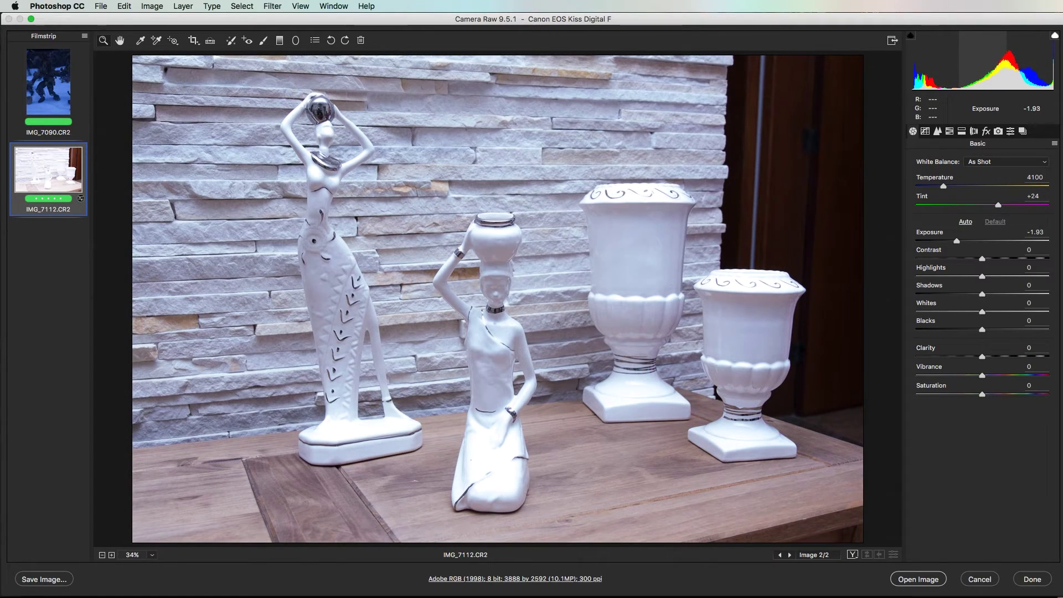
left_click_drag(925, 61, 922, 61)
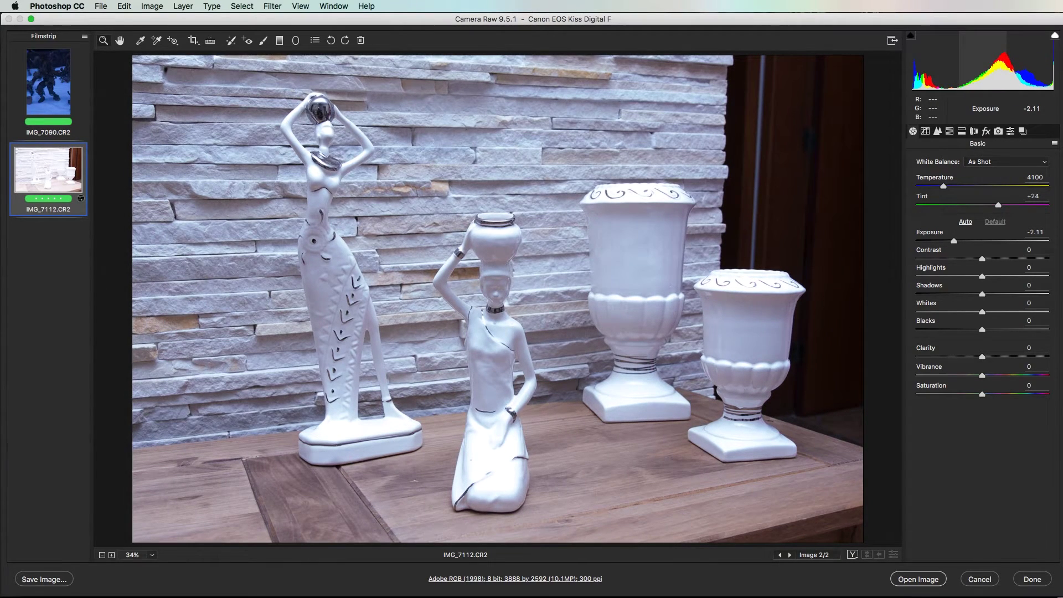
mouse_move(1024, 60)
left_mouse_down()
mouse_move(1005, 61)
mouse_move(996, 82)
left_mouse_up()
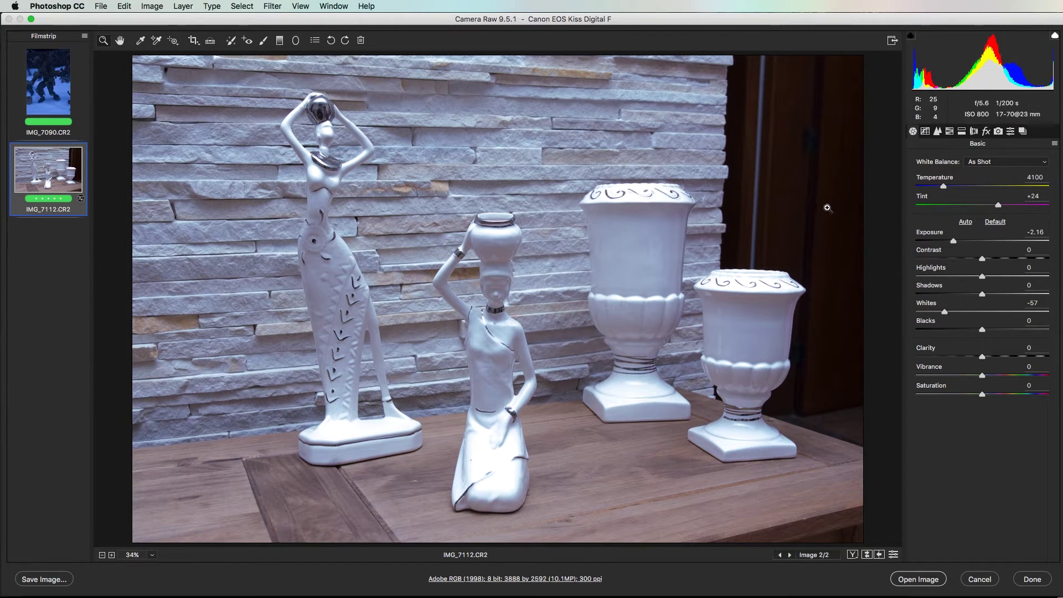
left_click_drag(928, 85, 953, 83)
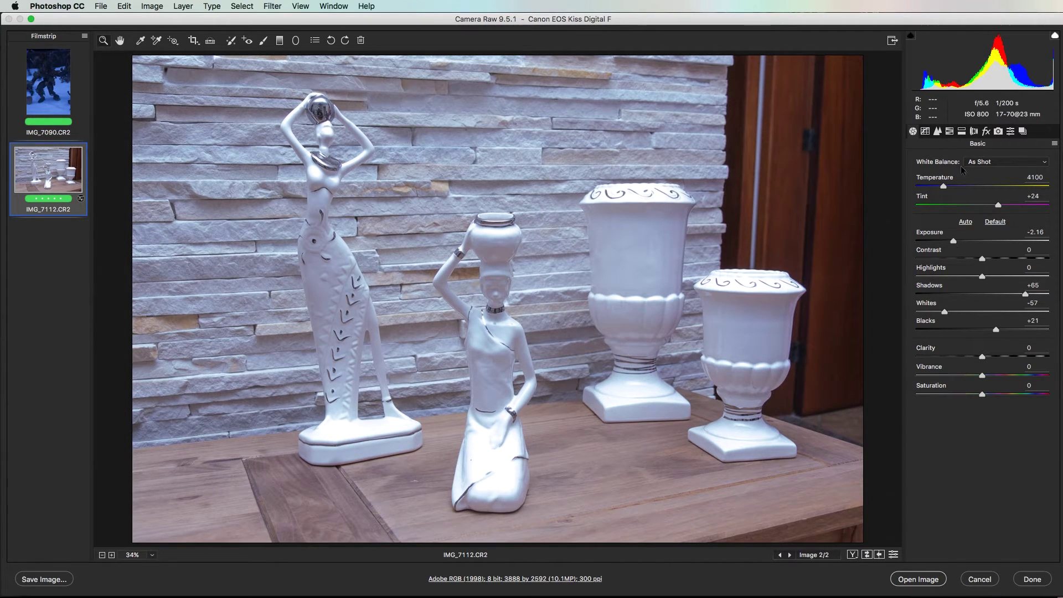
Step: Neutralise the white balance from a sampled grey spot and compare before and after
key("i")
left_click(619, 267)
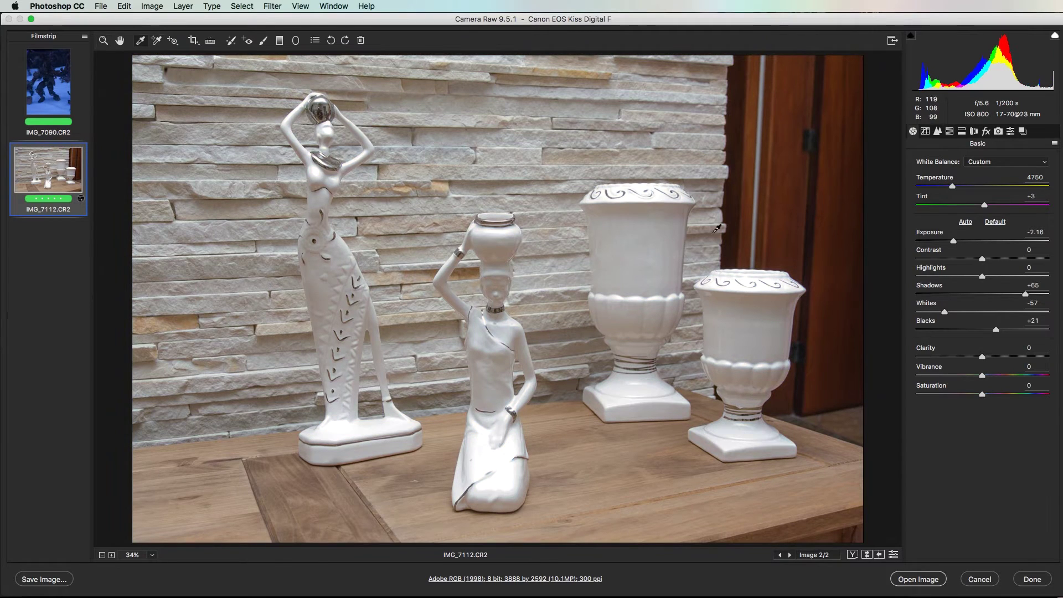
left_click(854, 556)
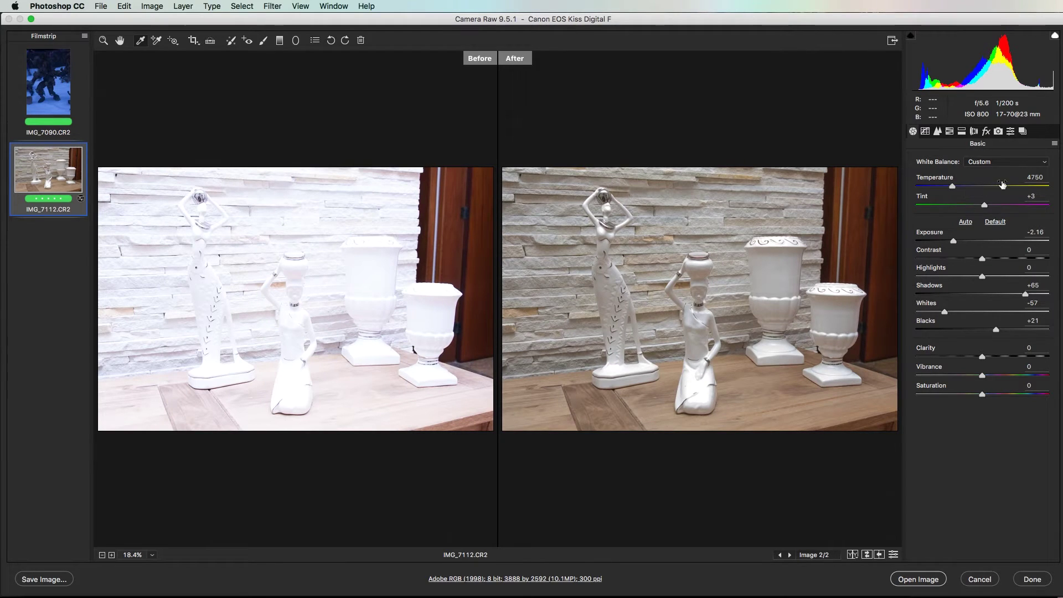
Step: Fine-tune IMG_7112 to exposure -2.10, temperature 4550 and tint +5
left_click_drag(990, 74, 993, 74)
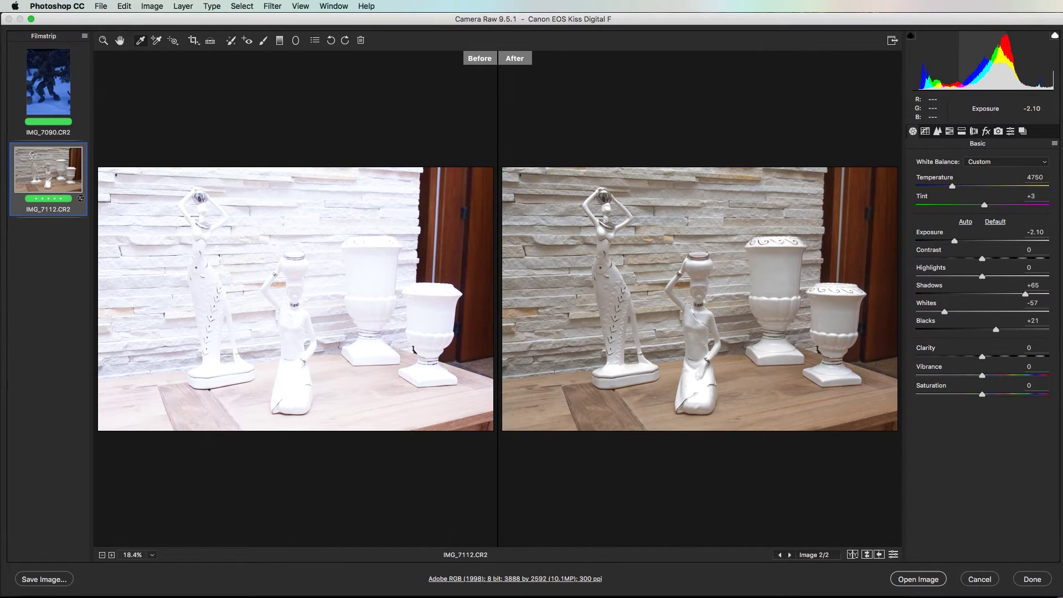
left_click(1030, 177)
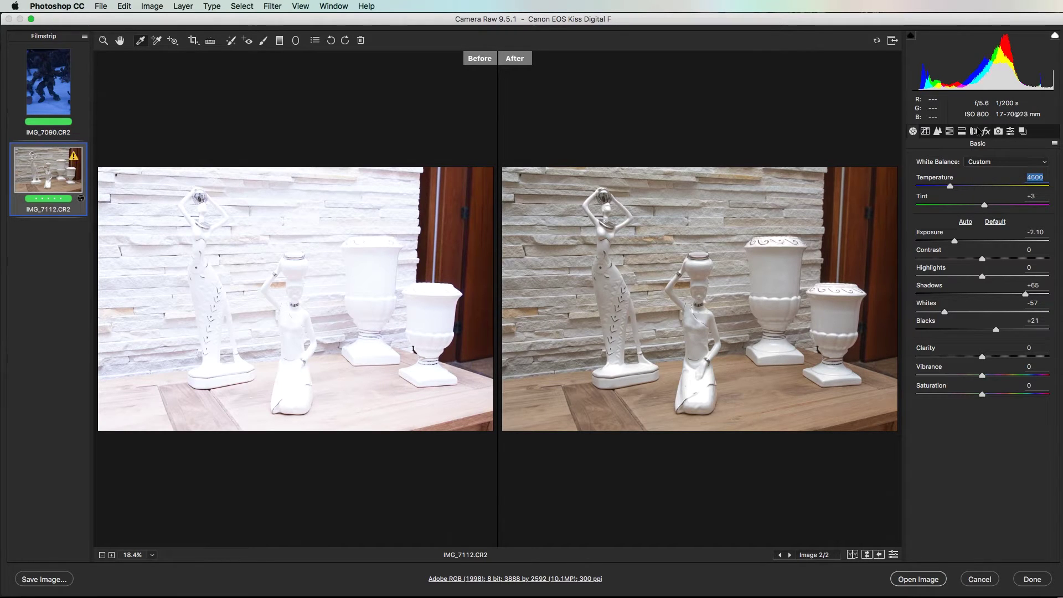
key("Down")
key("Tab")
key("Up")
key("Up")
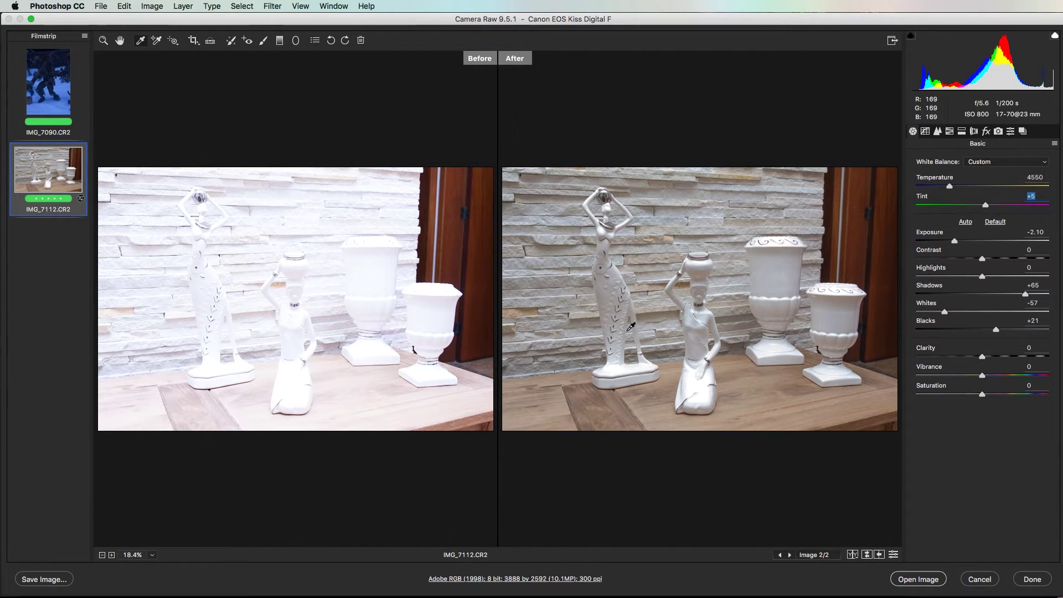
Step: Cycle the Before/After view modes to show only the corrected image, then select IMG_7090
left_click(856, 560)
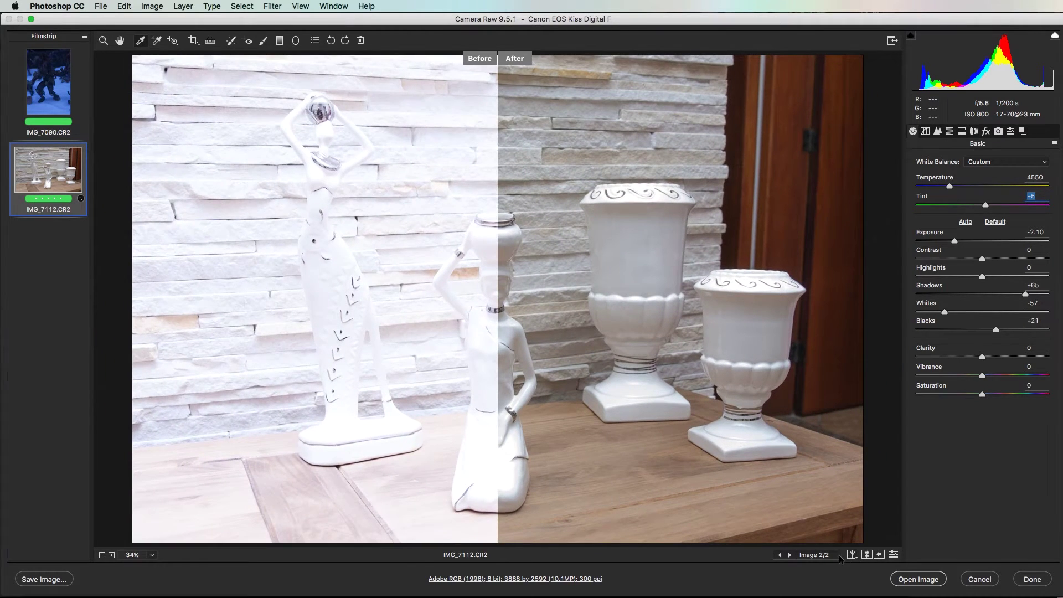
left_click(855, 557)
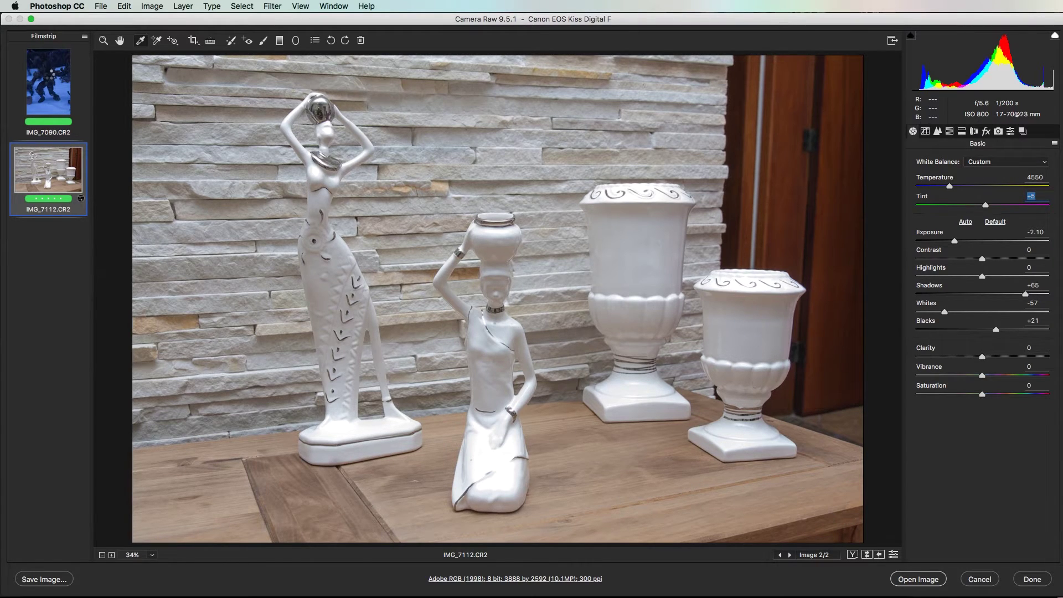
left_click(50, 80)
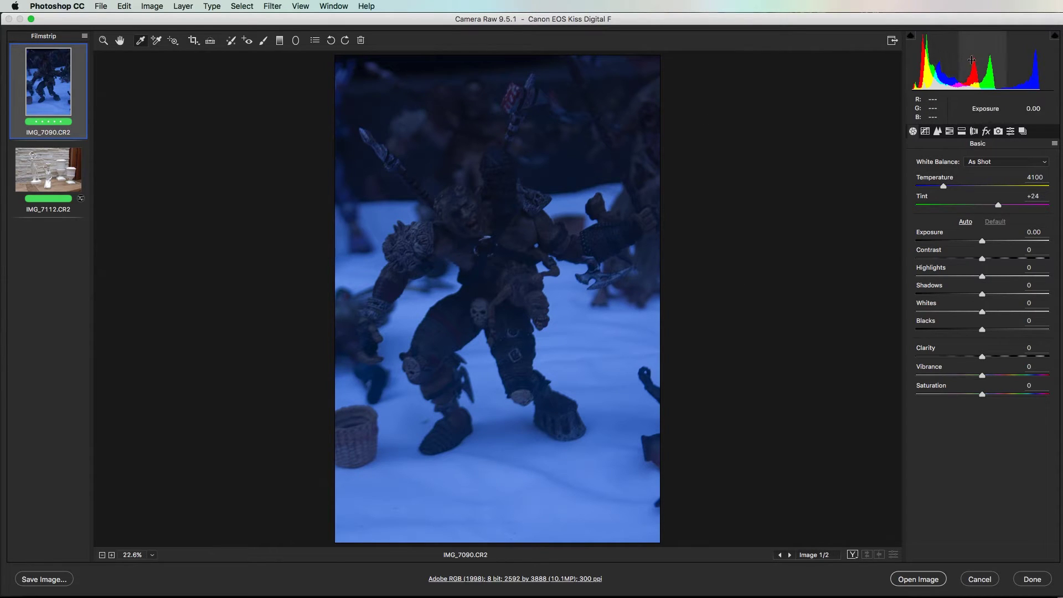
Step: Brighten IMG_7090, remove its blue cast with a neutral white-balance sample, and deepen blacks
left_click_drag(983, 64, 1011, 64)
left_click_drag(942, 67, 993, 64)
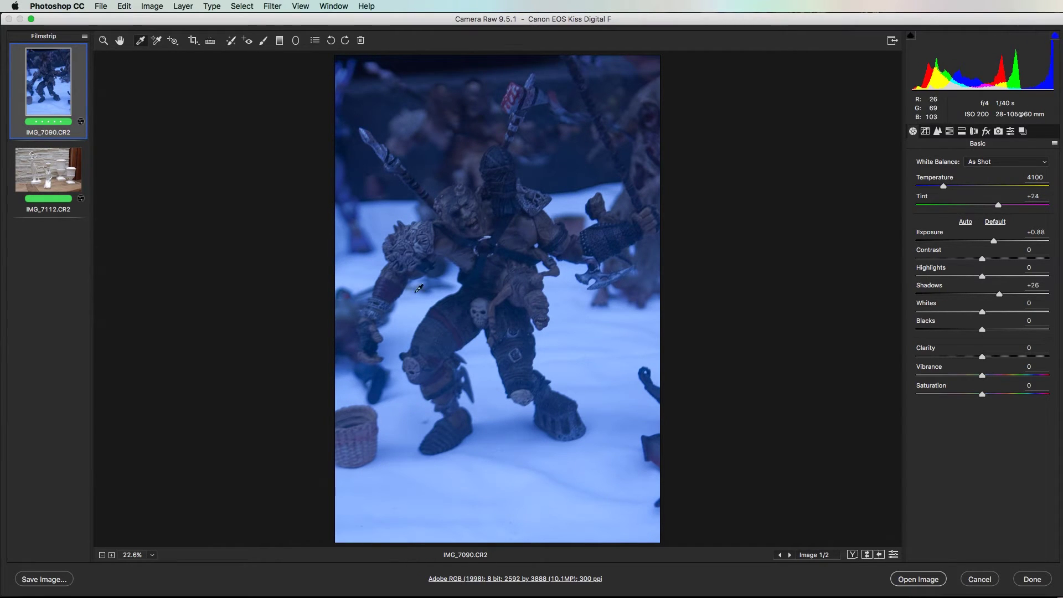
left_click(142, 41)
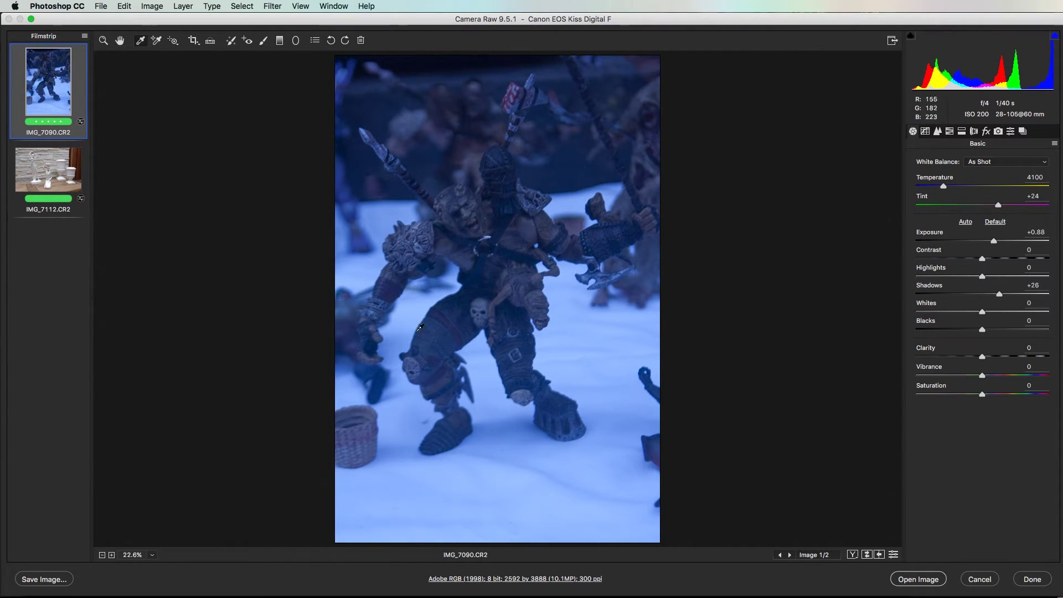
left_click(507, 479)
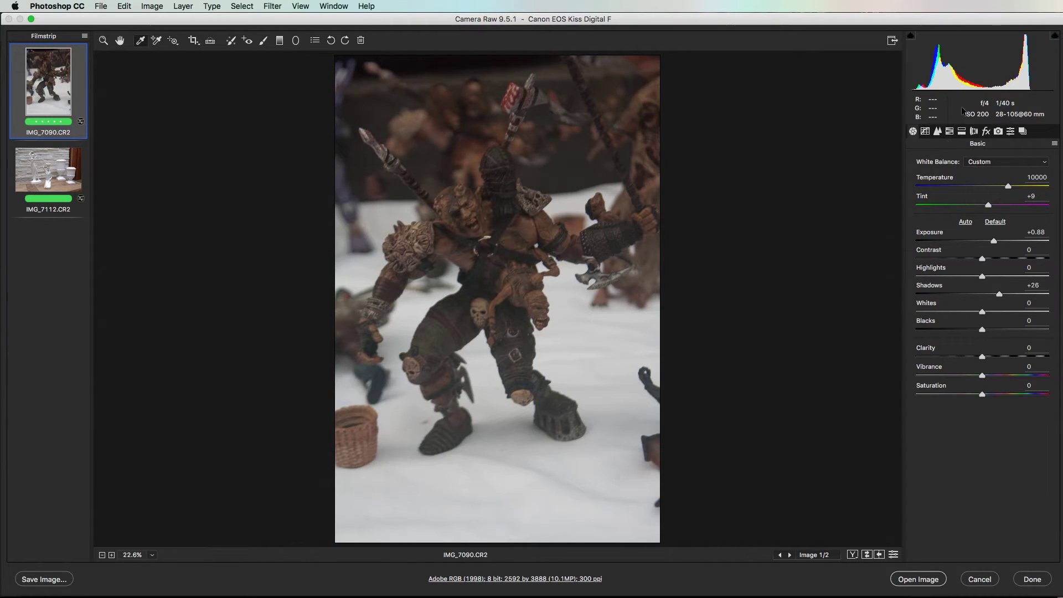
left_click_drag(967, 78, 1037, 61)
mouse_move(931, 61)
left_mouse_down()
mouse_move(922, 61)
mouse_move(992, 61)
left_mouse_up()
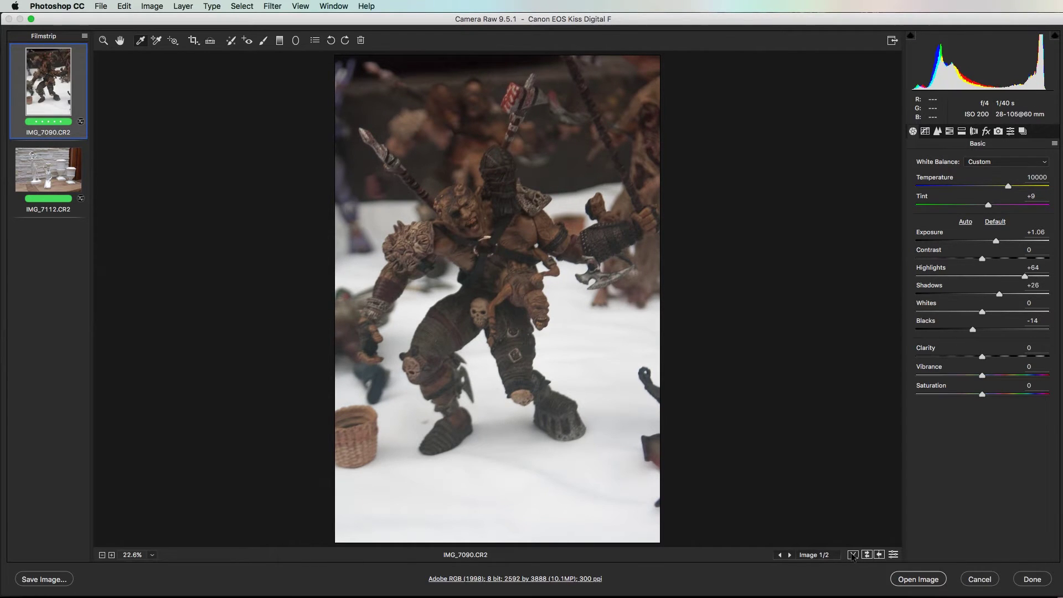
Step: Compare before and after side by side and preview the vase photo IMG_7112.CR2
left_click(853, 555)
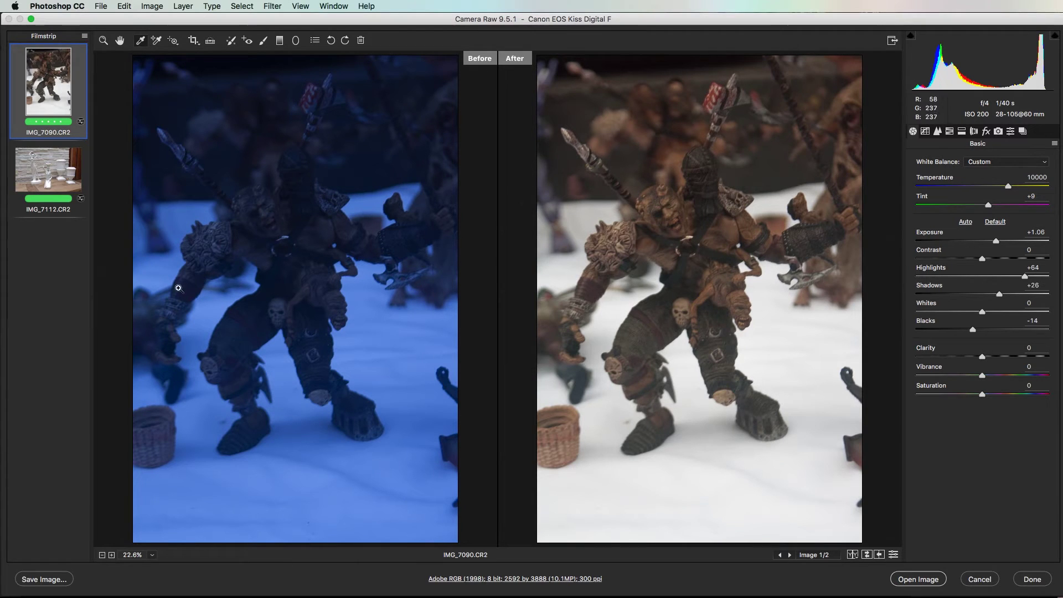
left_click(40, 181)
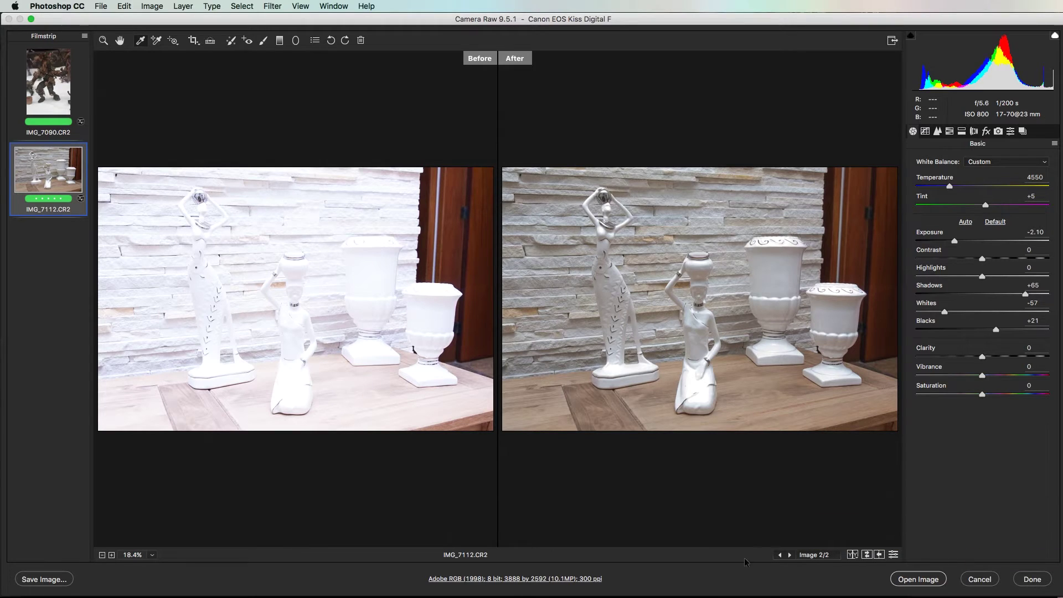
left_click(707, 595)
mouse_move(266, 162)
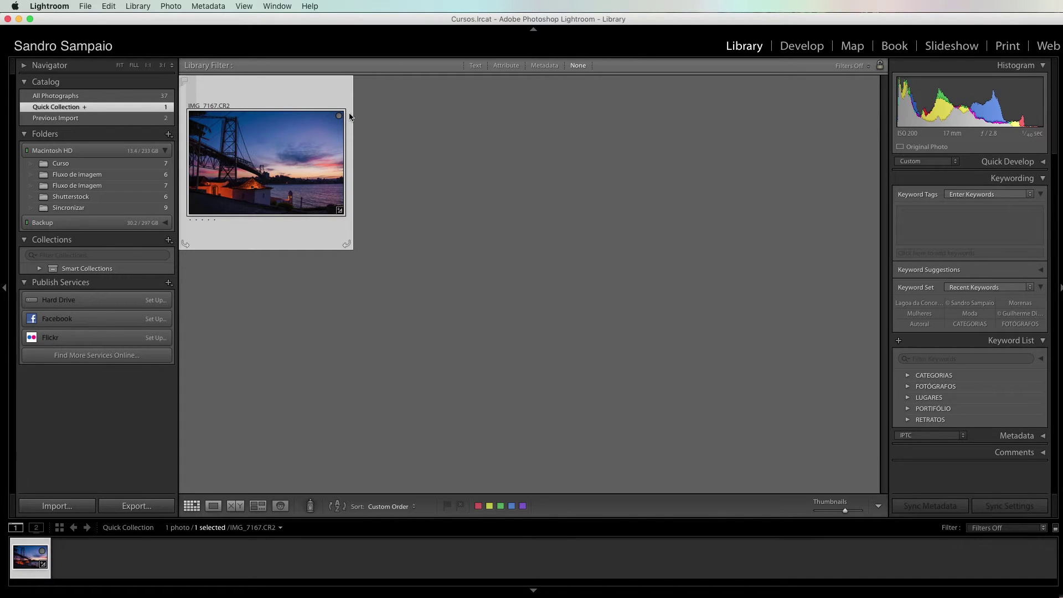
Step: In Lightroom's External Editing preferences, trial ProPhoto RGB, 16 bits/component and resolution 240
left_click(71, 7)
left_click(61, 37)
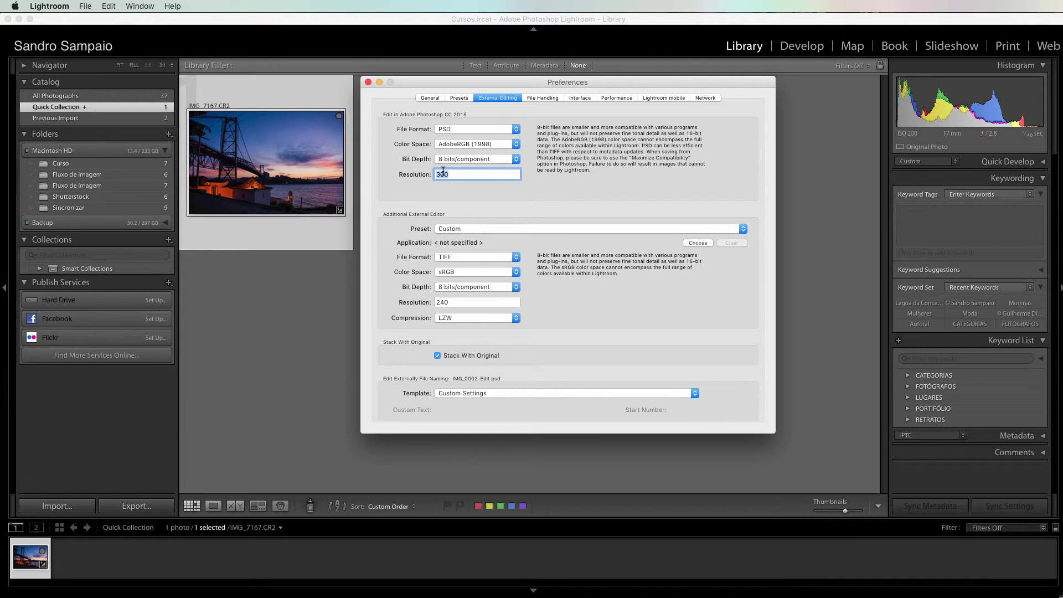
left_click(461, 129)
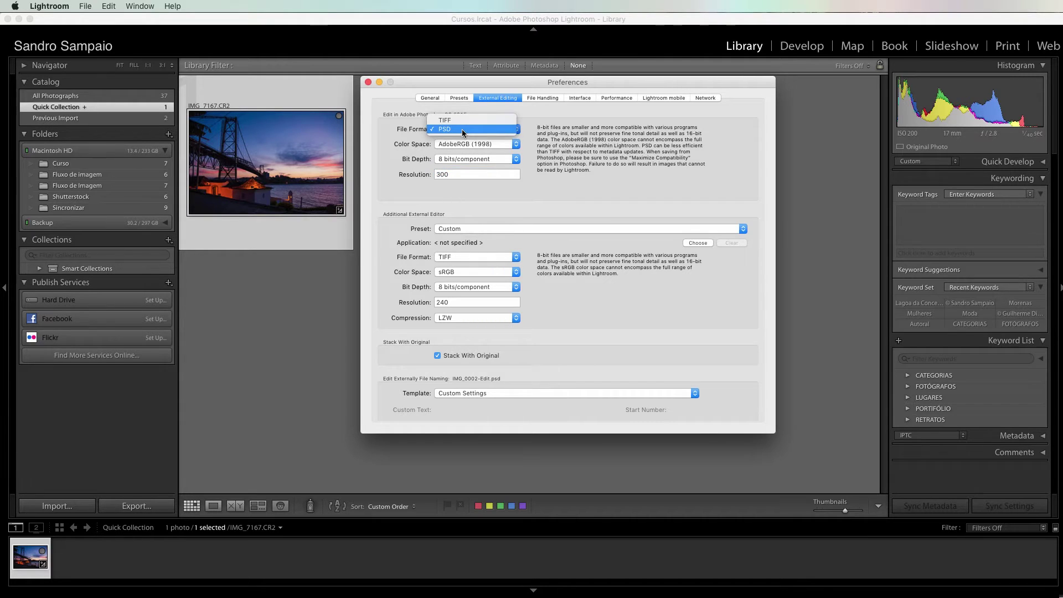
left_click(460, 145)
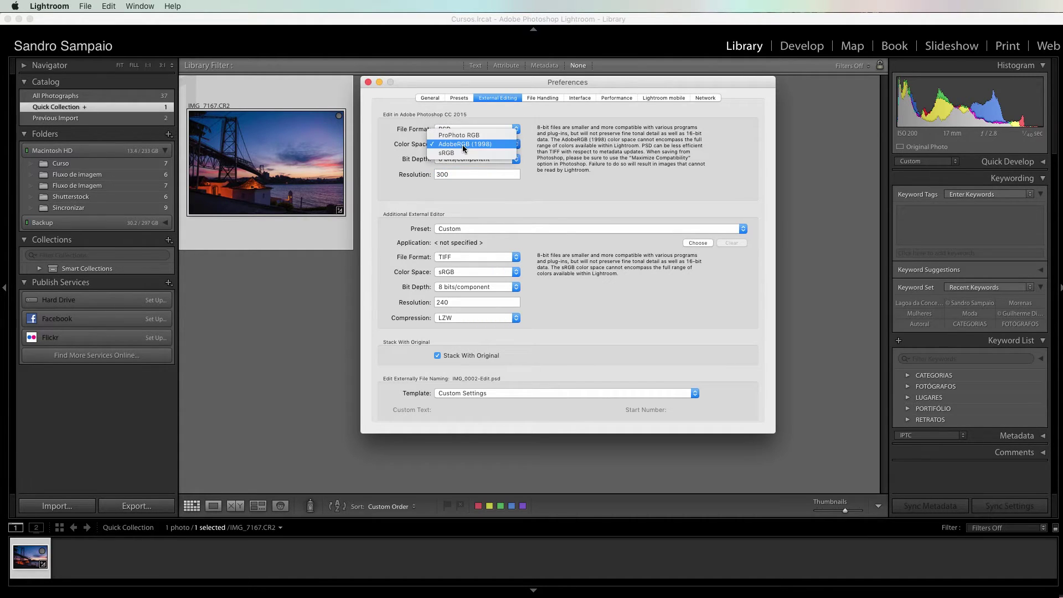
left_click(463, 134)
left_click(454, 161)
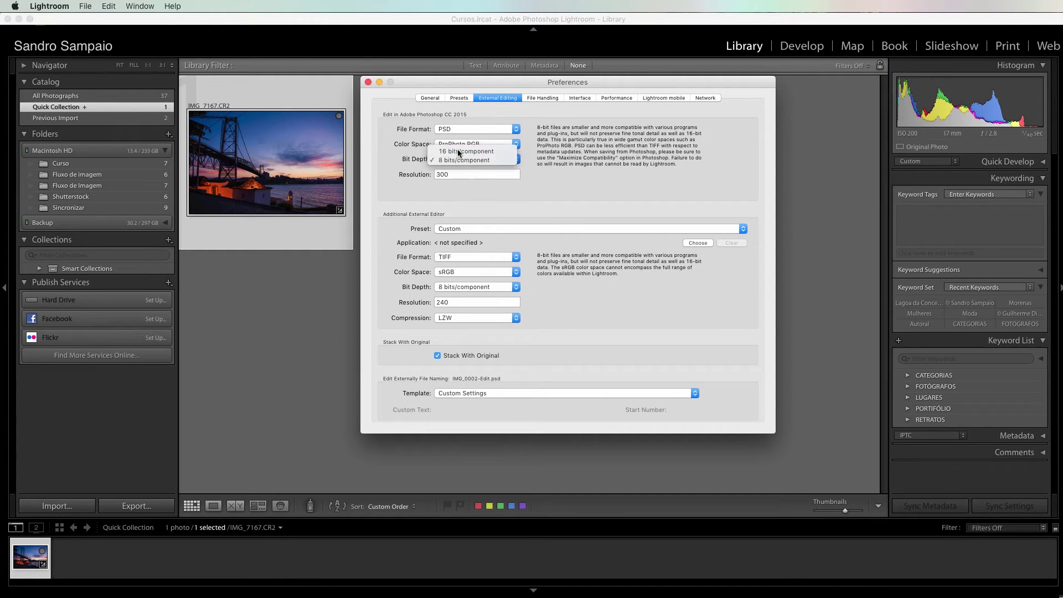
left_click(467, 150)
double_click(443, 175)
type("240")
Step: Settle on PSD, AdobeRGB (1998), 8 bits/component and resolution 300, then close preferences
left_click(458, 129)
left_click(457, 121)
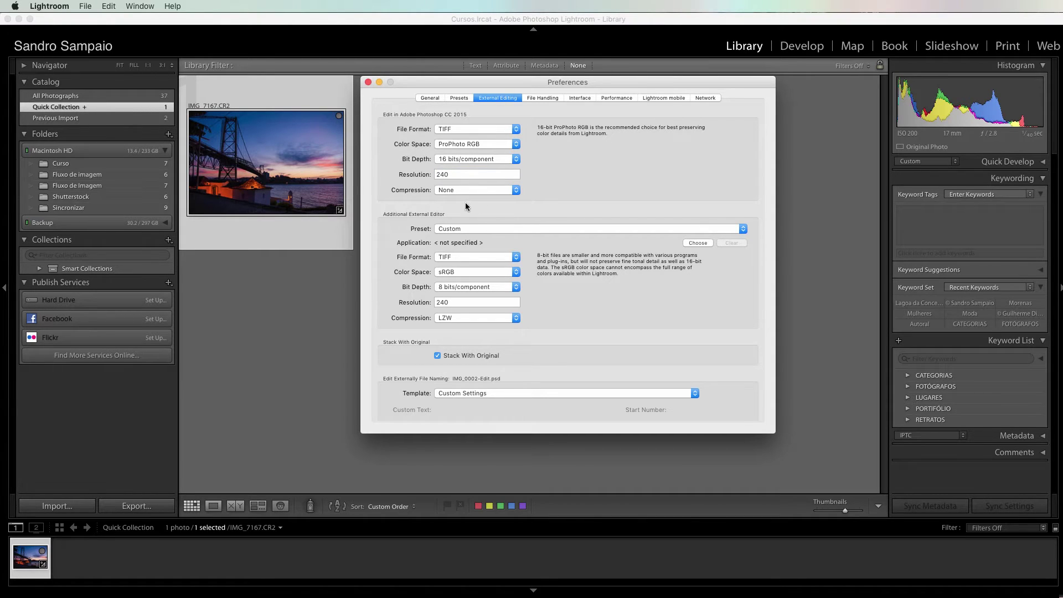
left_click(475, 128)
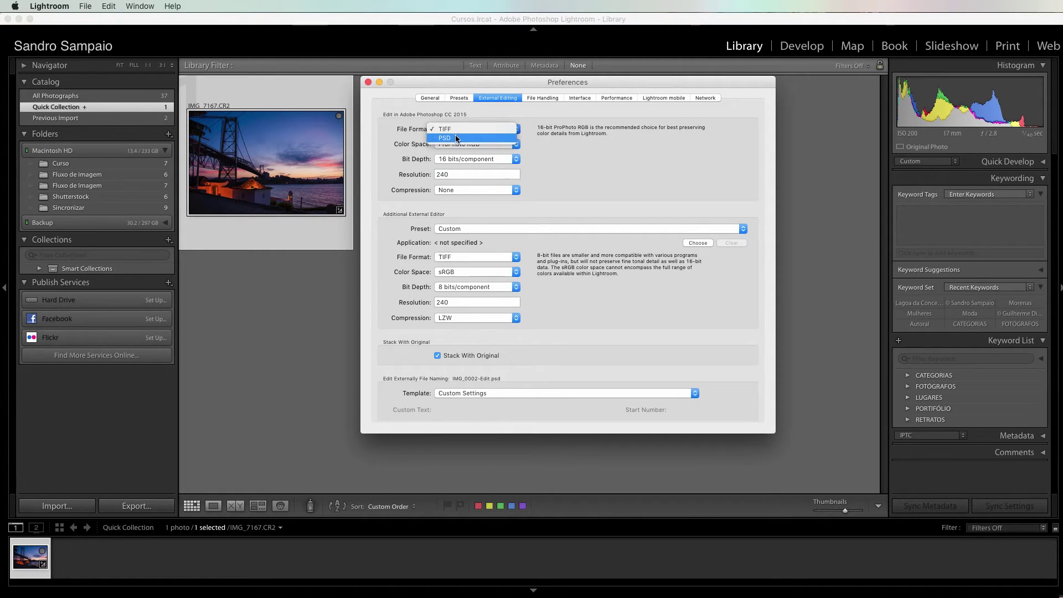
left_click(460, 138)
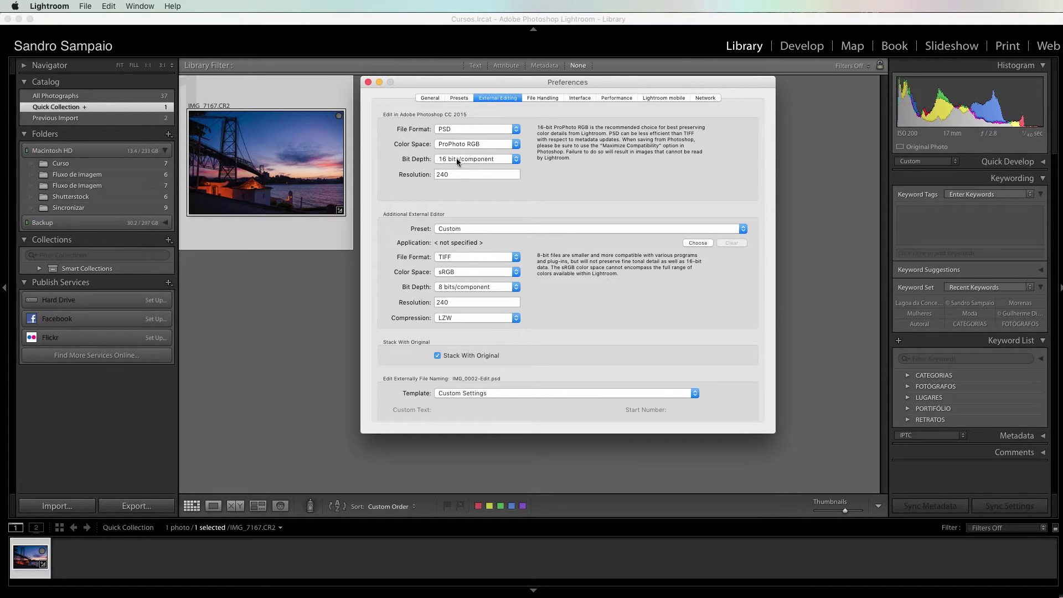
left_click(440, 145)
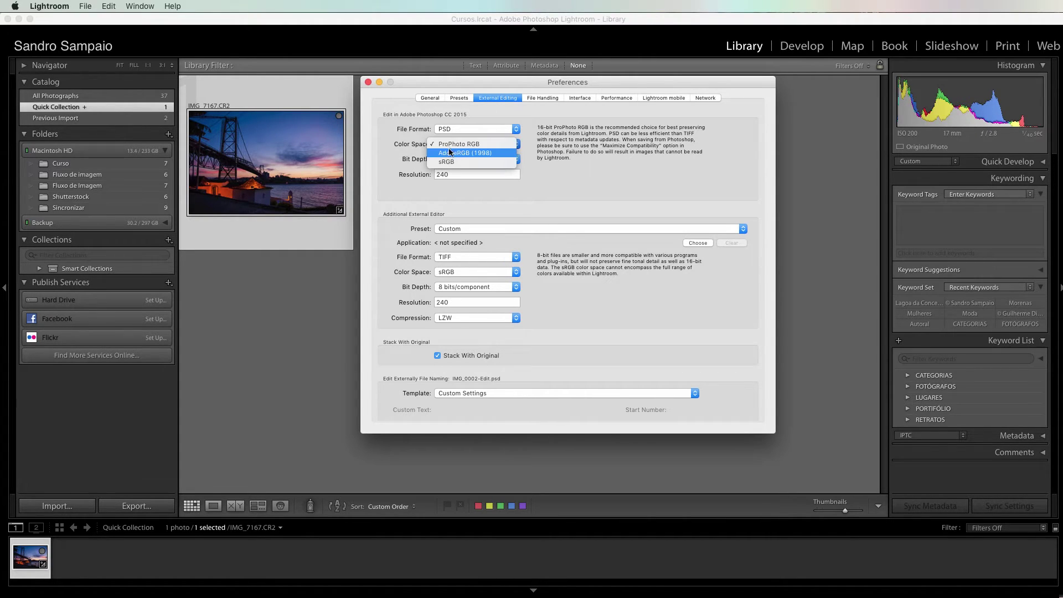
left_click(457, 155)
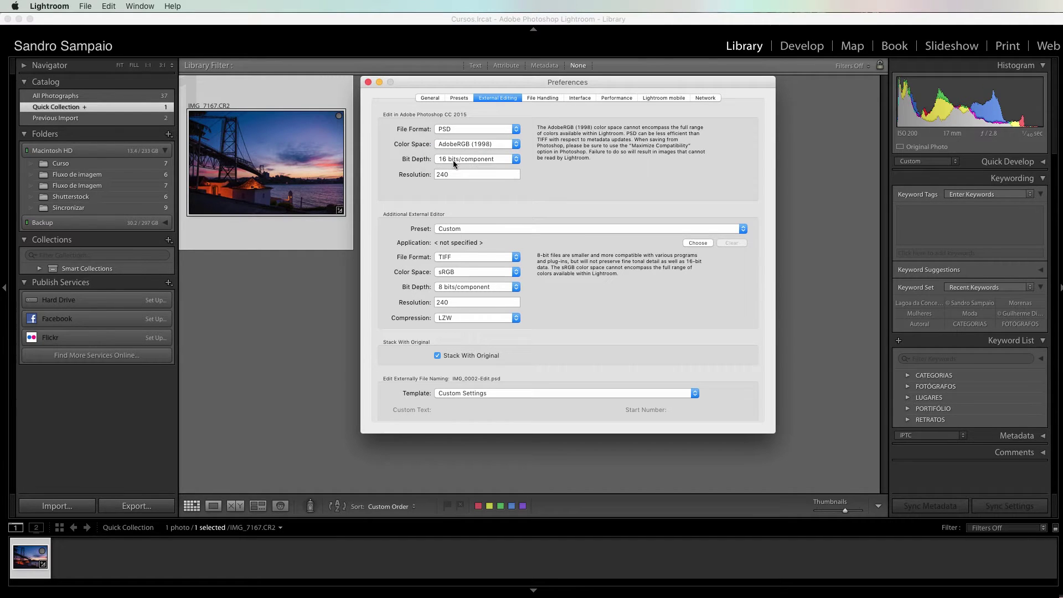
left_click(453, 161)
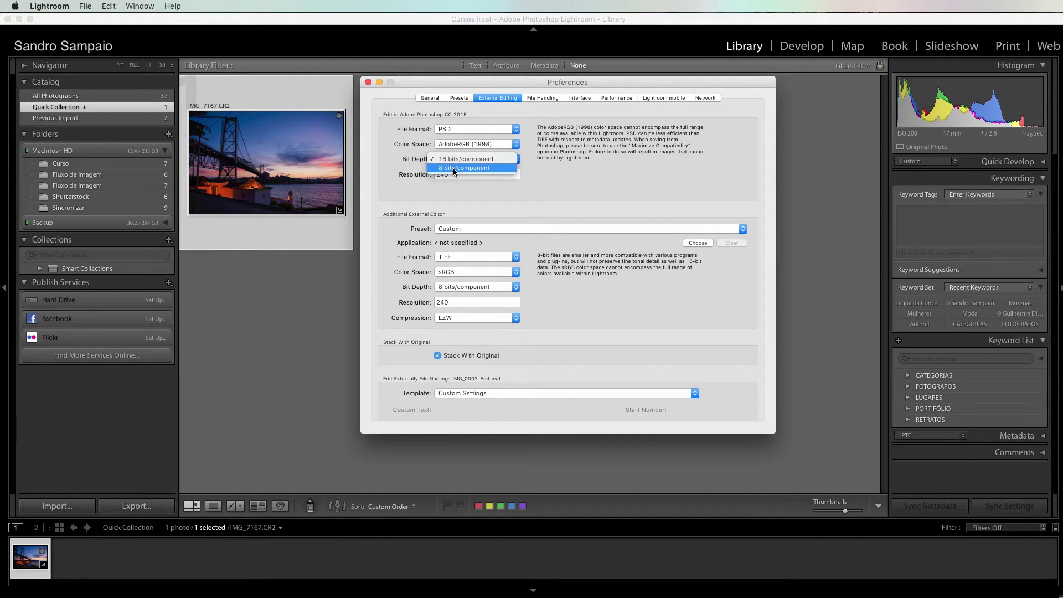
left_click(453, 168)
type("300")
key("Return")
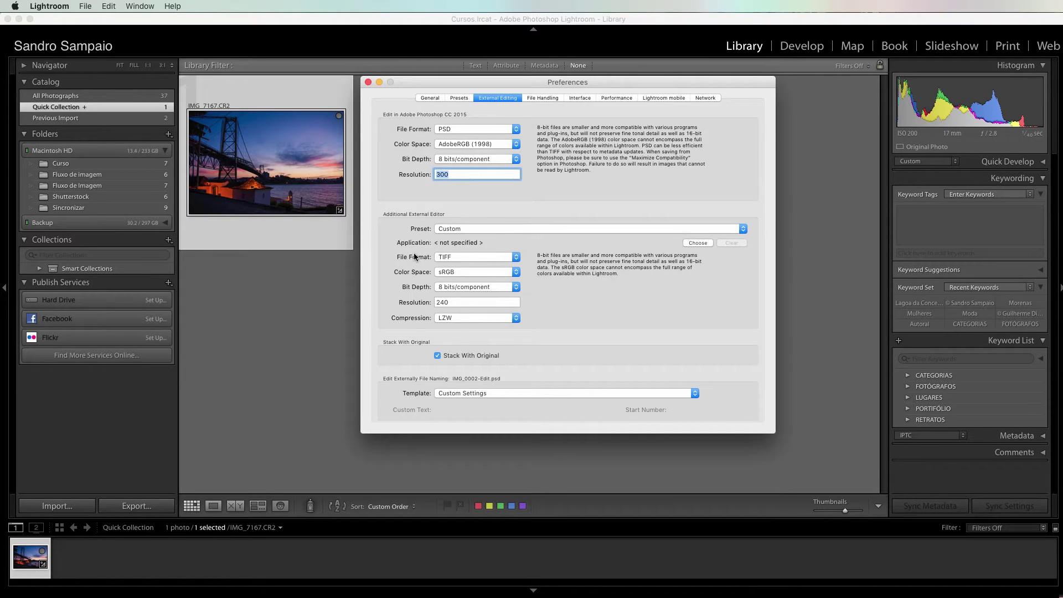
left_click(368, 82)
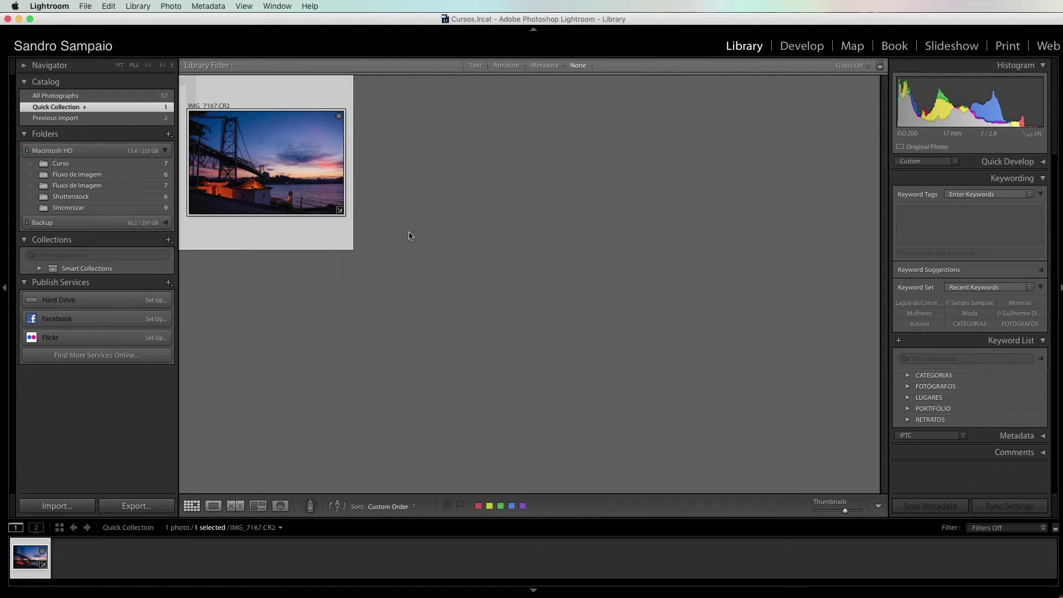
Step: Send the bridge photo to Photoshop via Edit In > Edit in Adobe Photoshop CC 2015
right_click(307, 175)
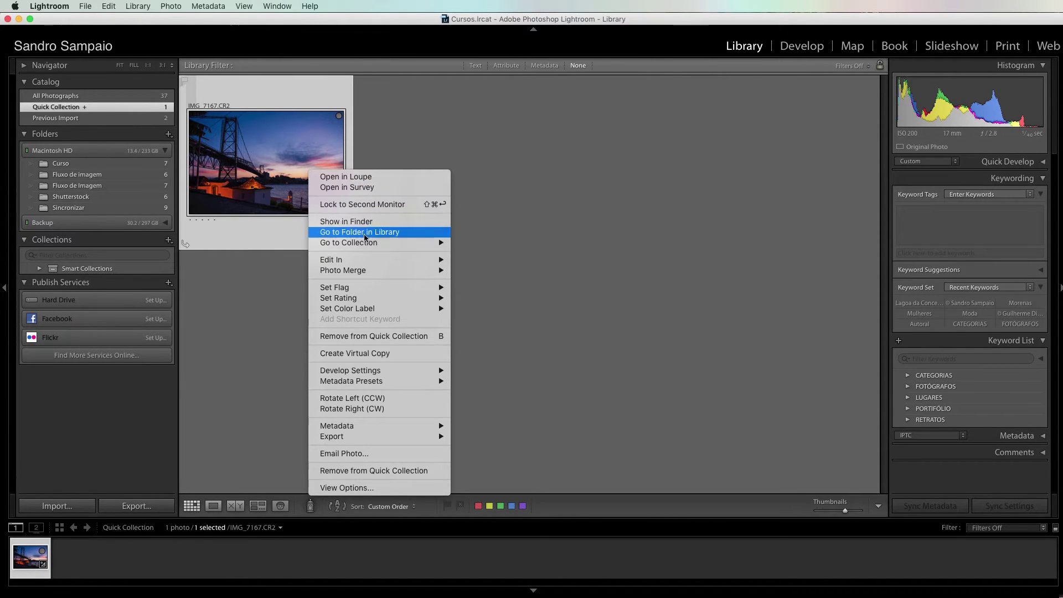
mouse_move(379, 259)
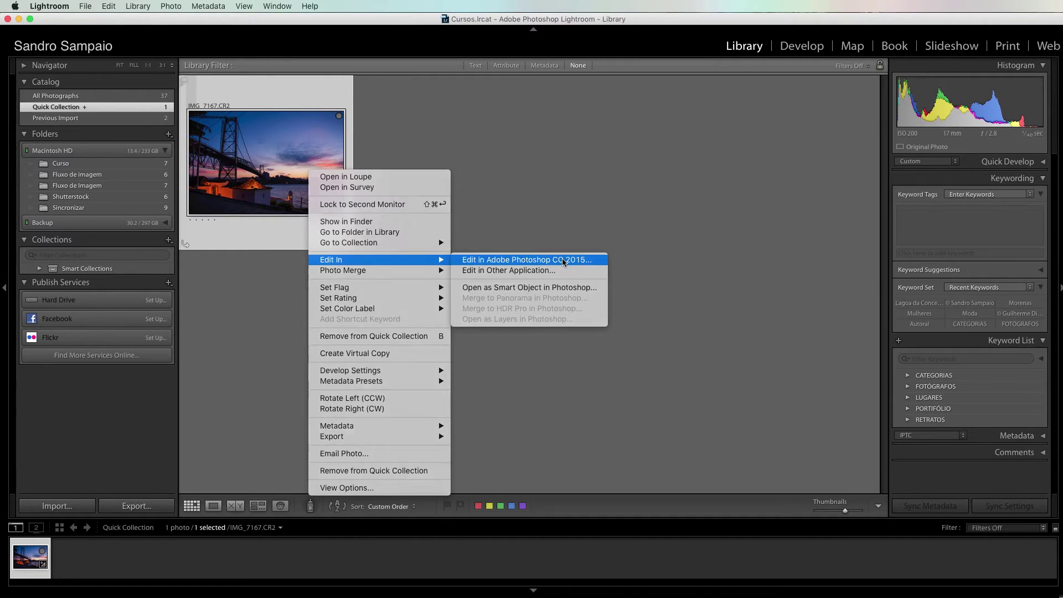
left_click(564, 262)
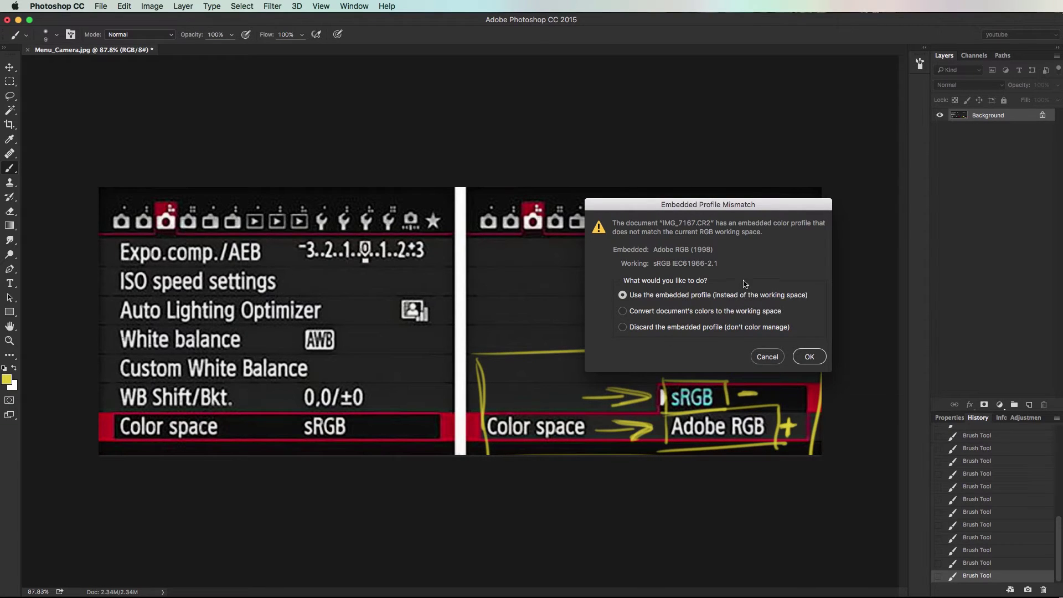
Step: Move the Embedded Profile Mismatch dialog aside, discard the embedded profile, and open the photo
left_click_drag(697, 210, 516, 74)
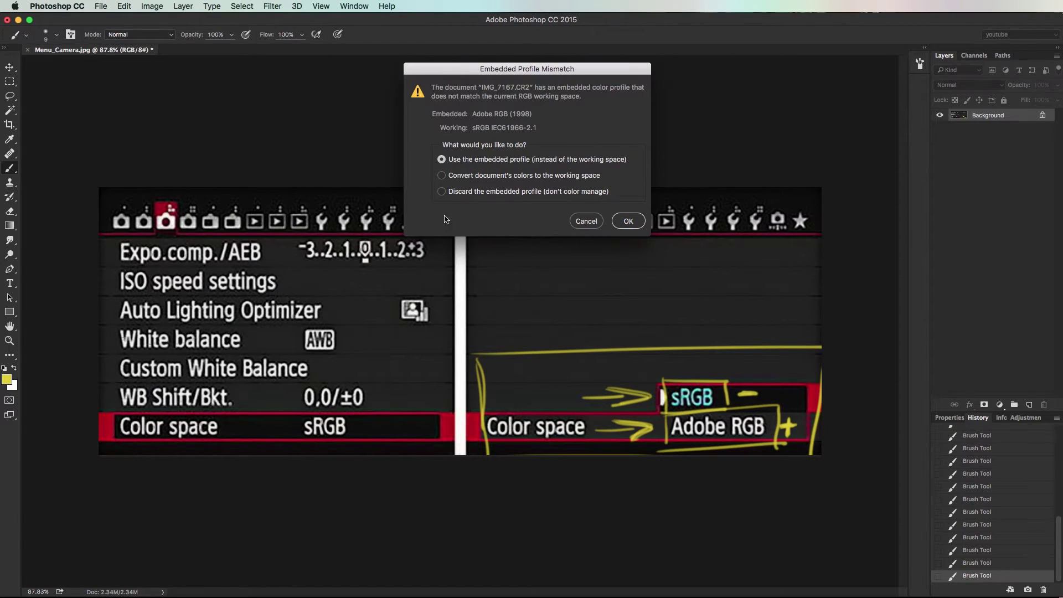
mouse_move(543, 72)
left_mouse_down()
mouse_move(516, 92)
mouse_move(534, 123)
left_mouse_up()
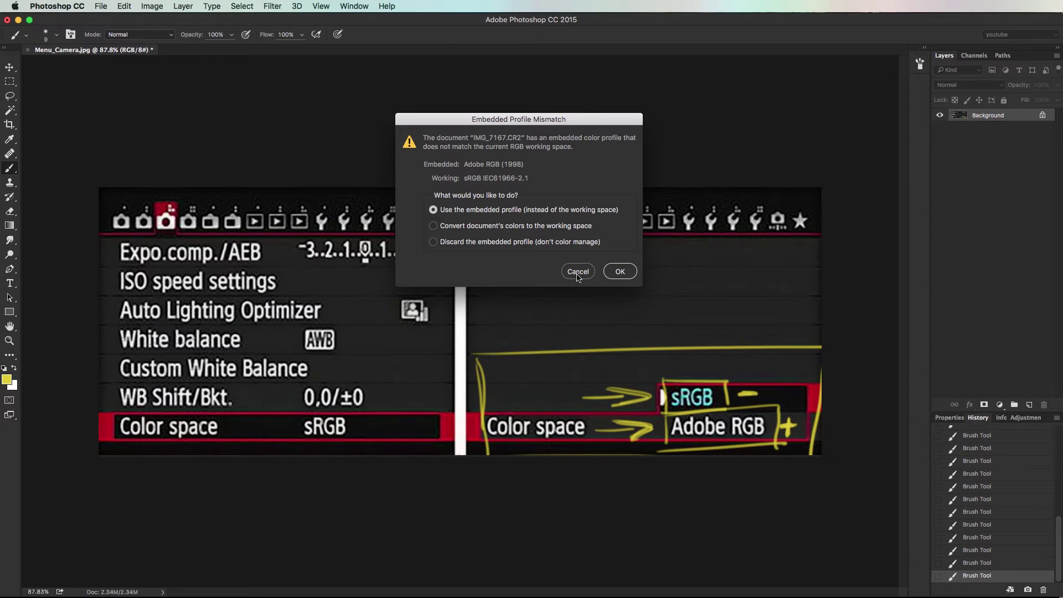
left_click(453, 242)
left_click(620, 271)
Step: Export IMG_7167 to the Desktop as an 8-bit AdobeRGB (1998) PSD at 300 ppi, overwriting the old copy
key("super+Tab")
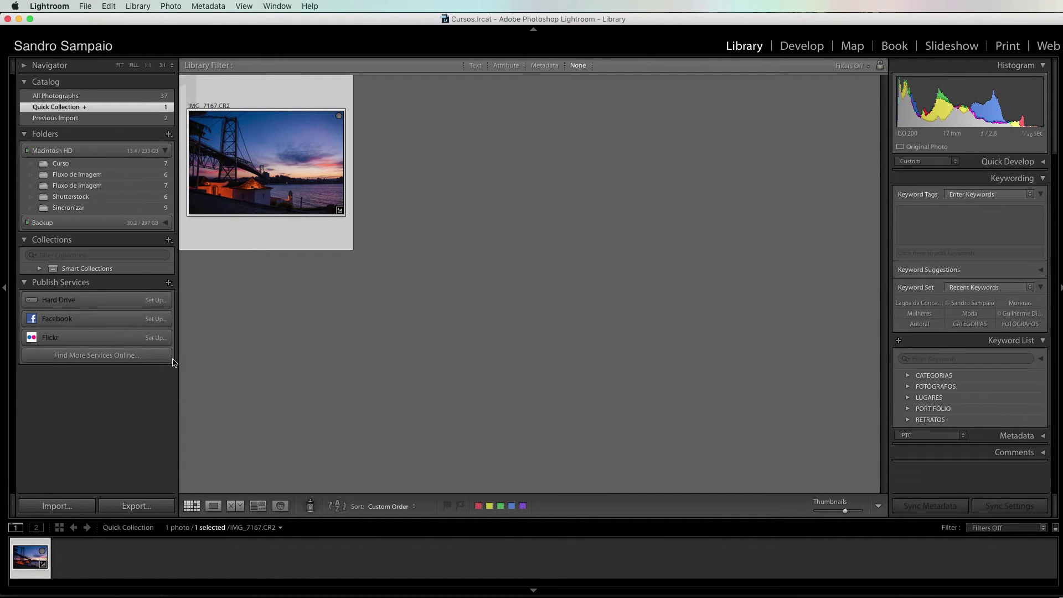
left_click(137, 507)
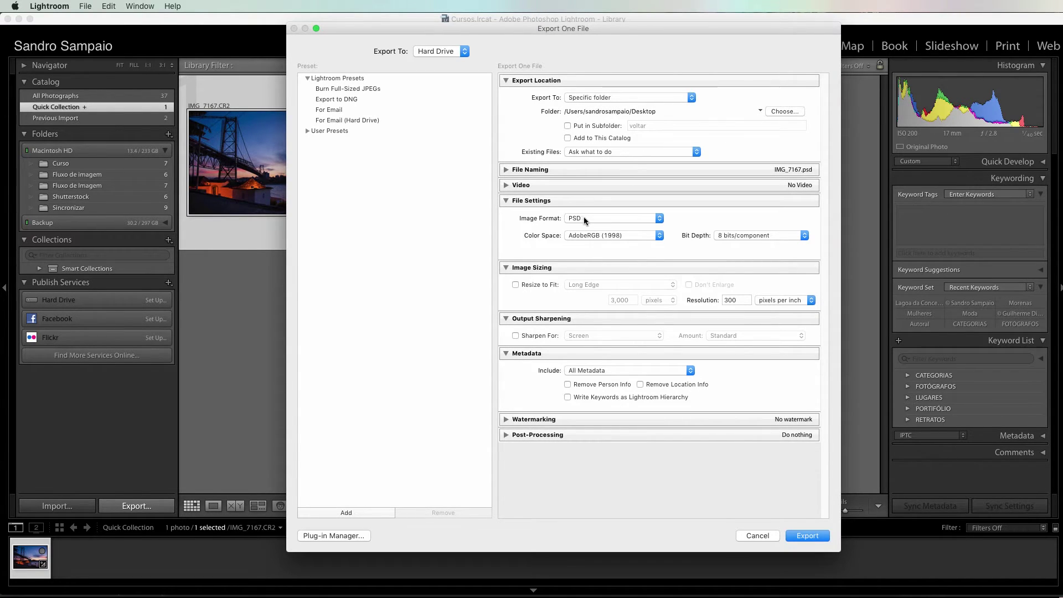
left_click(507, 201)
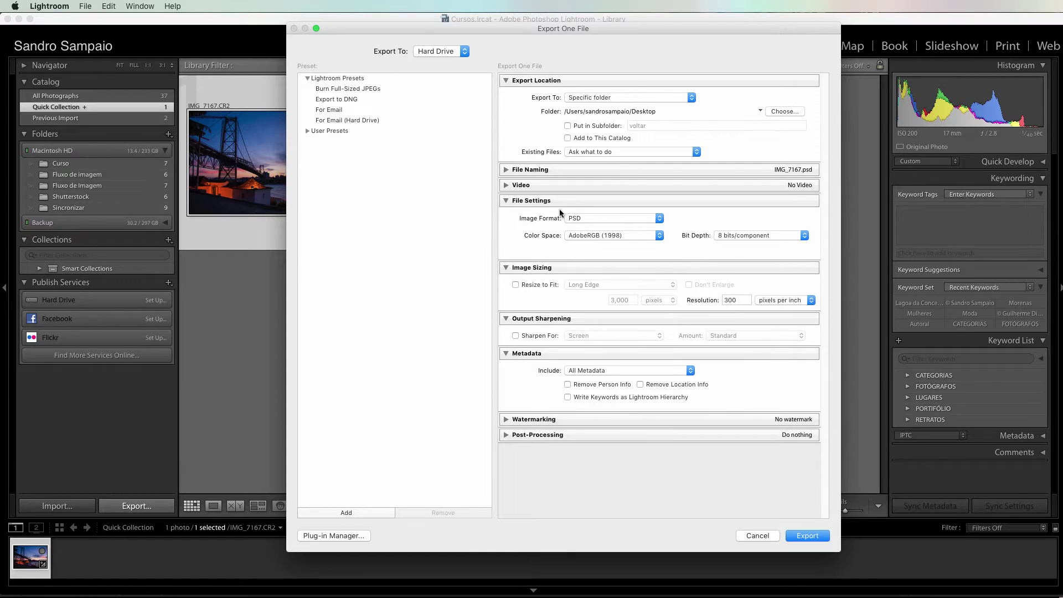
left_click(587, 218)
left_click(589, 217)
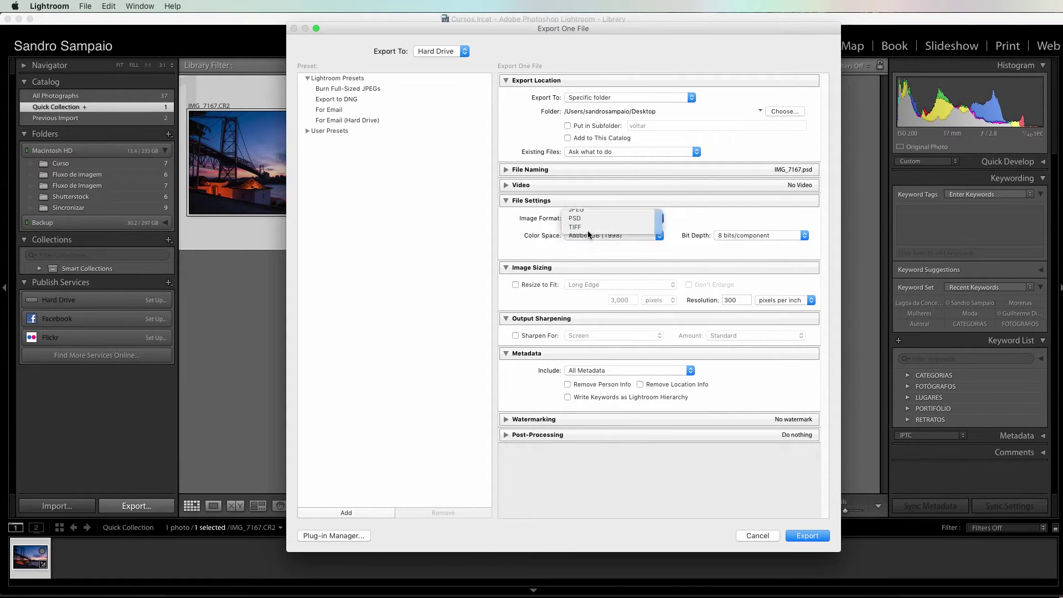
left_click(586, 237)
left_click(580, 234)
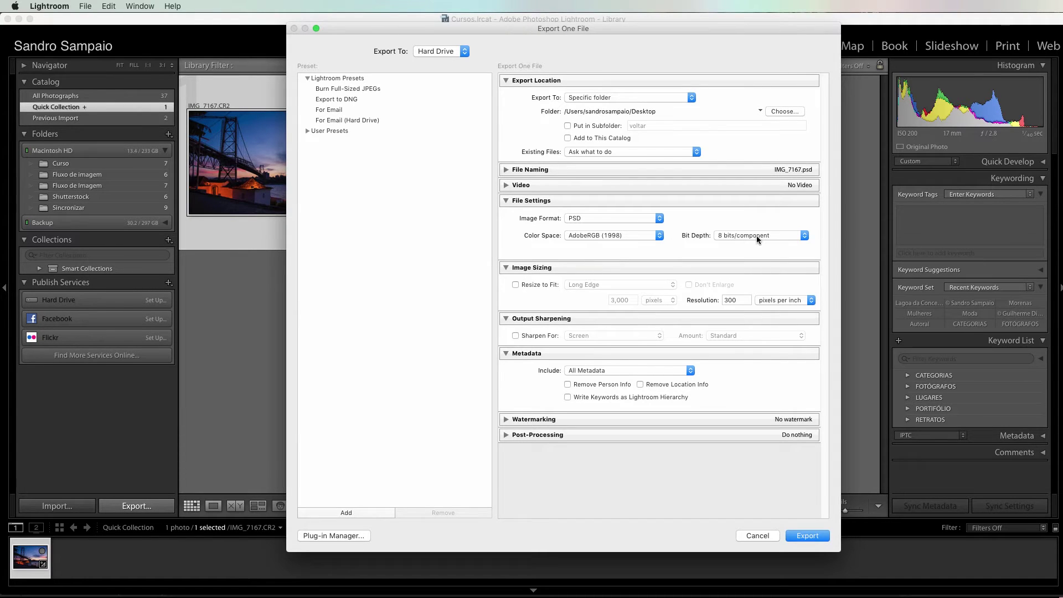
double_click(725, 300)
type("300")
left_click(812, 538)
left_click(808, 536)
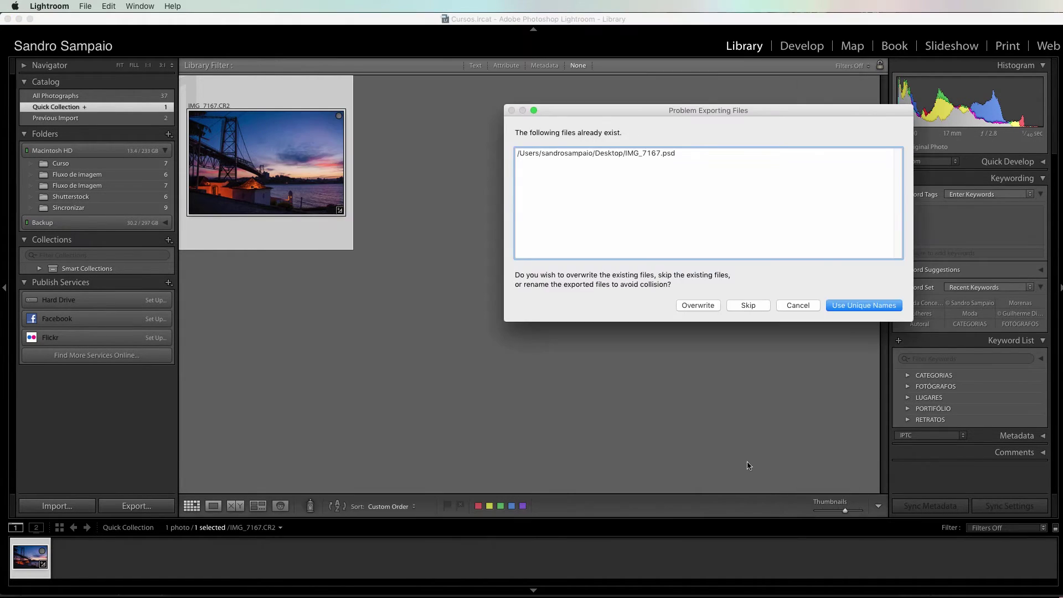
left_click(693, 306)
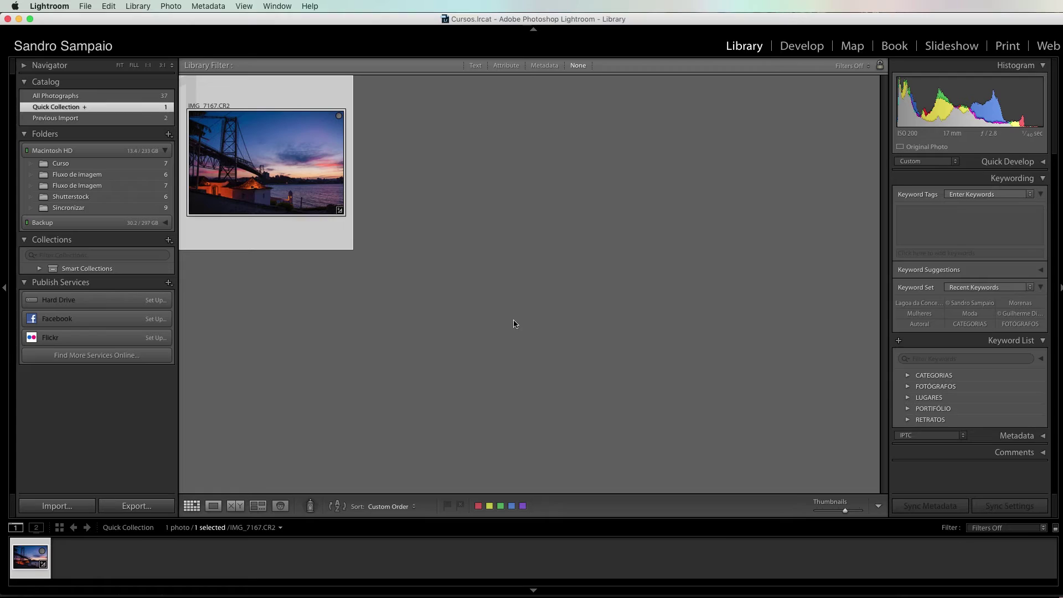
Step: Open the raw file IMG_7167.CR2 from Photoshop into Camera Raw
key("super+Tab")
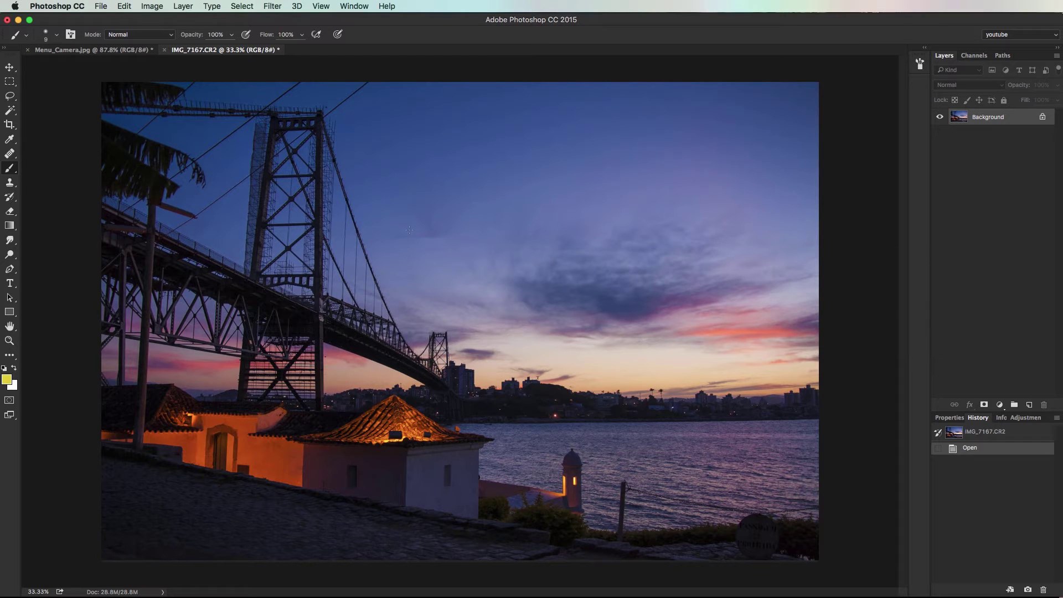
key("super+o")
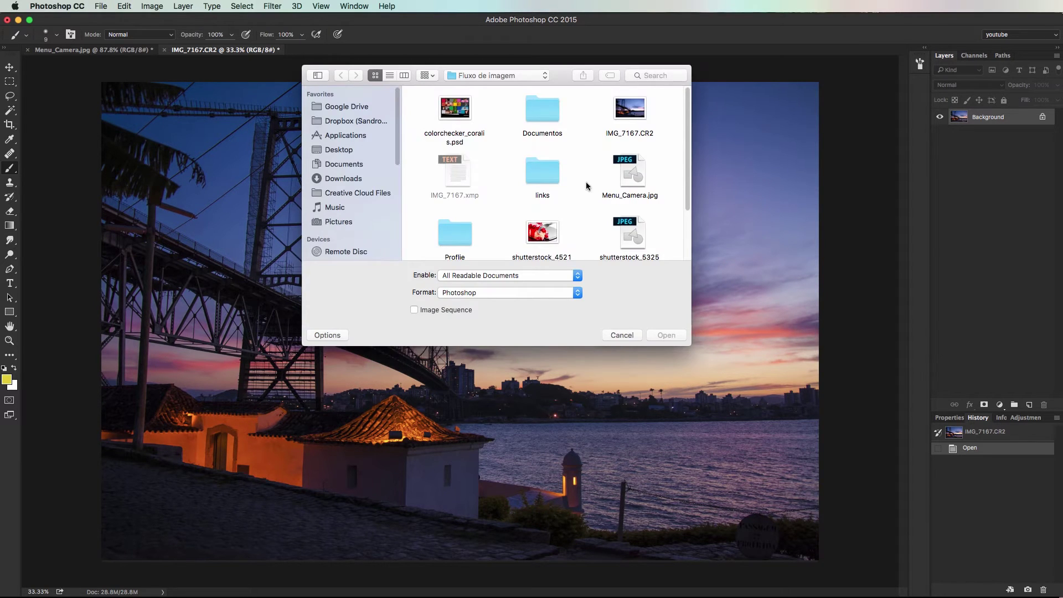
left_click(627, 117)
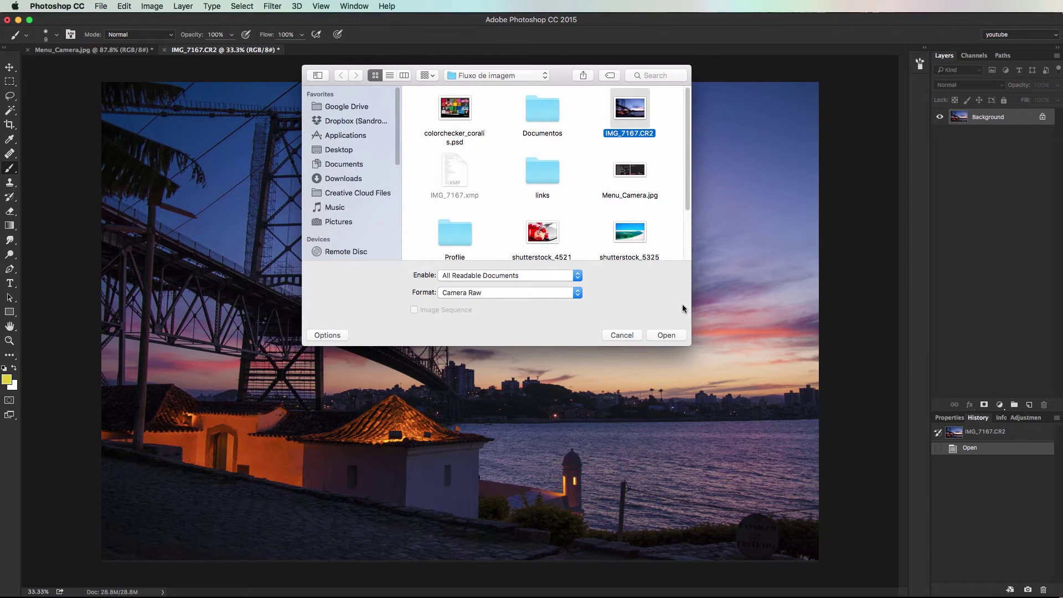
left_click(674, 336)
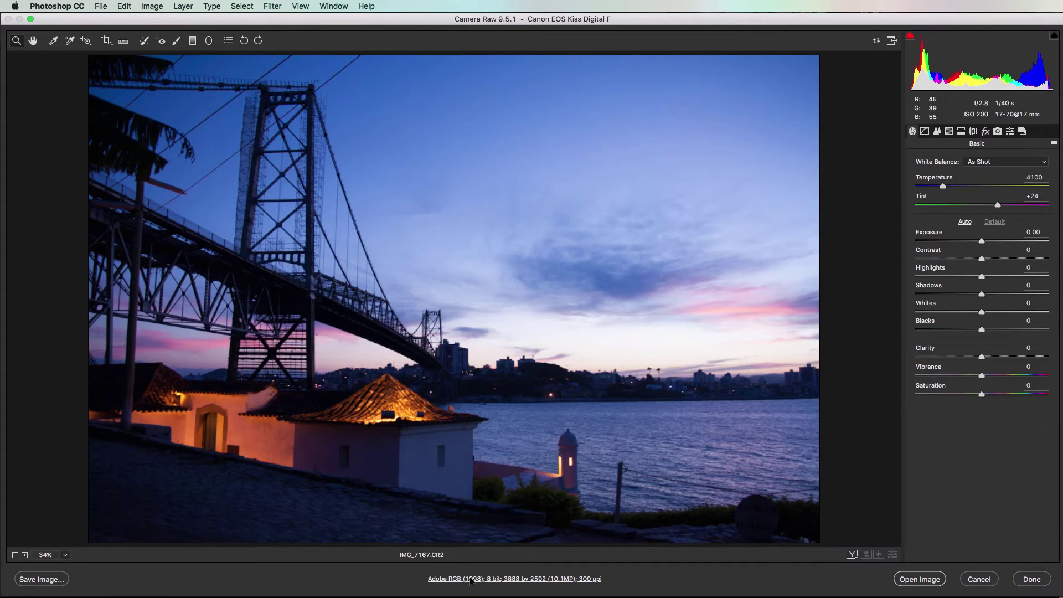
Step: Set Camera Raw workflow to Adobe RGB (1998), 8 bits, 300 ppi and open the image in Photoshop
left_click(486, 580)
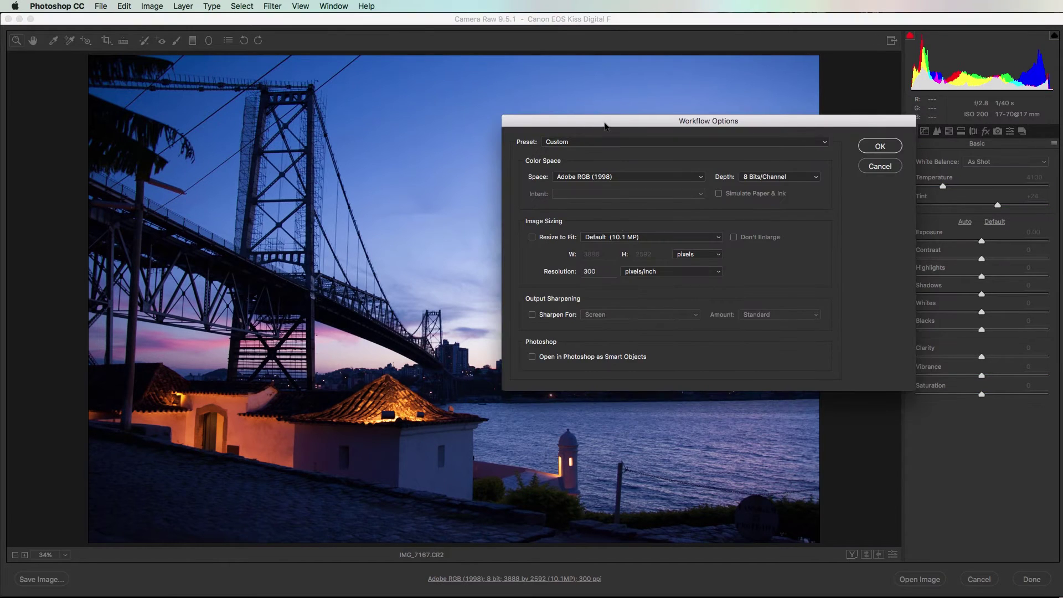
left_click_drag(605, 126, 419, 79)
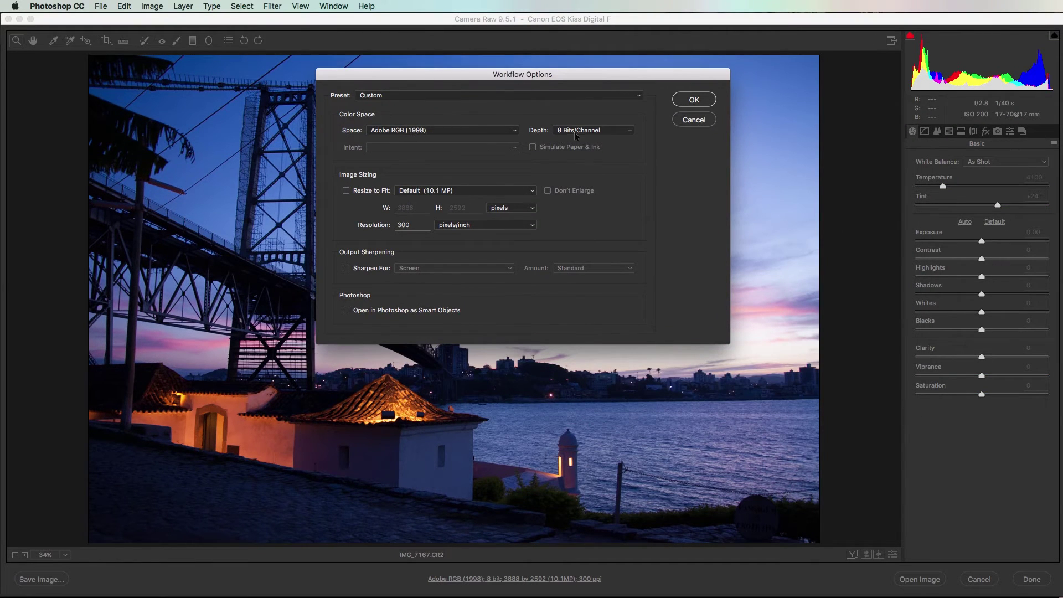
double_click(404, 225)
left_click(694, 100)
key("Return")
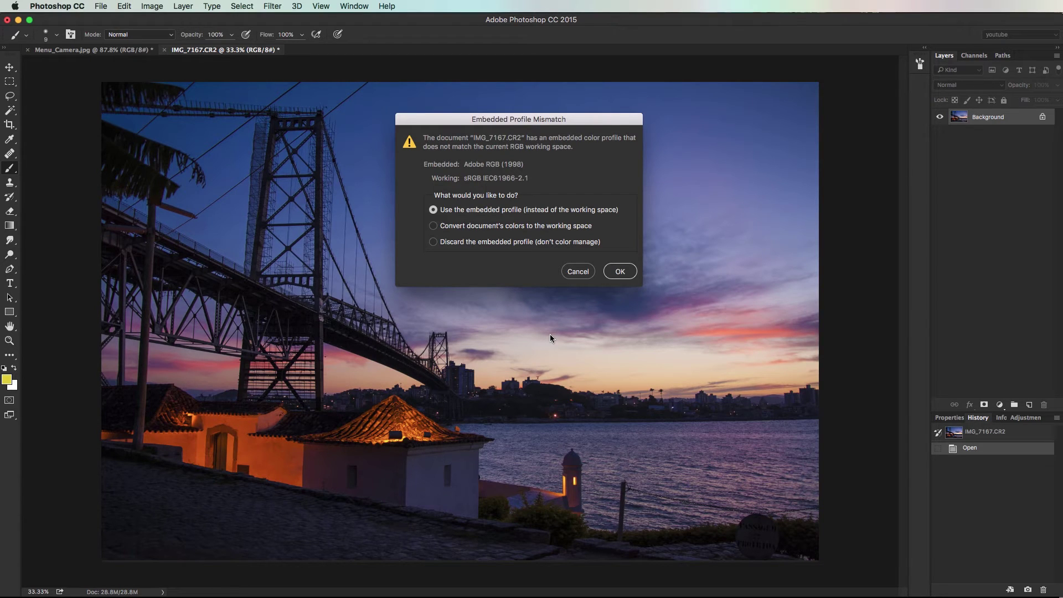
Step: Discard the embedded profile, then set working spaces to Adobe RGB (1998) and Coated FOGRA39
left_click(433, 242)
left_click(629, 270)
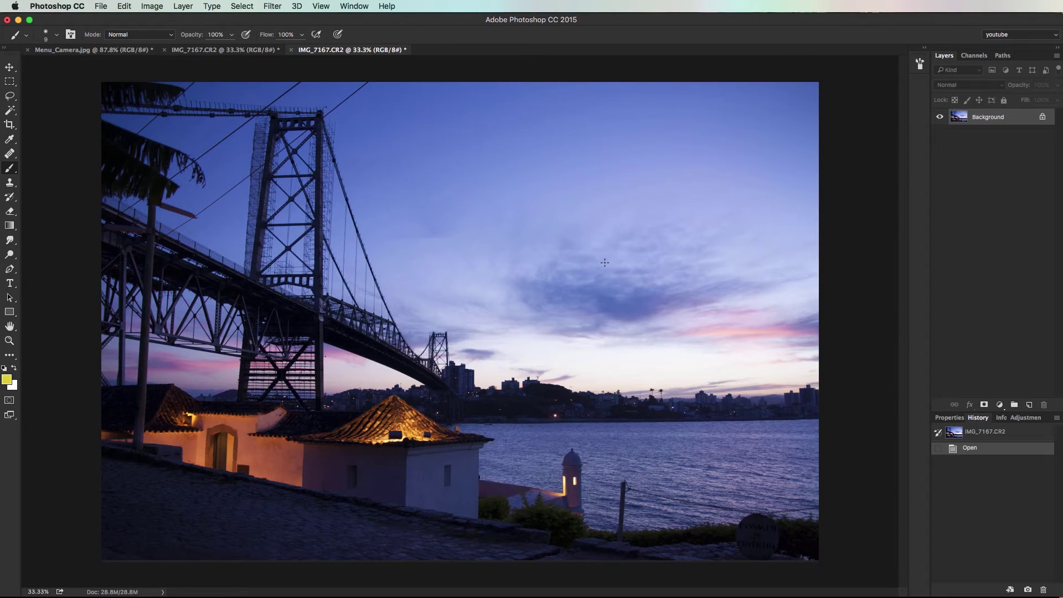
left_click(124, 6)
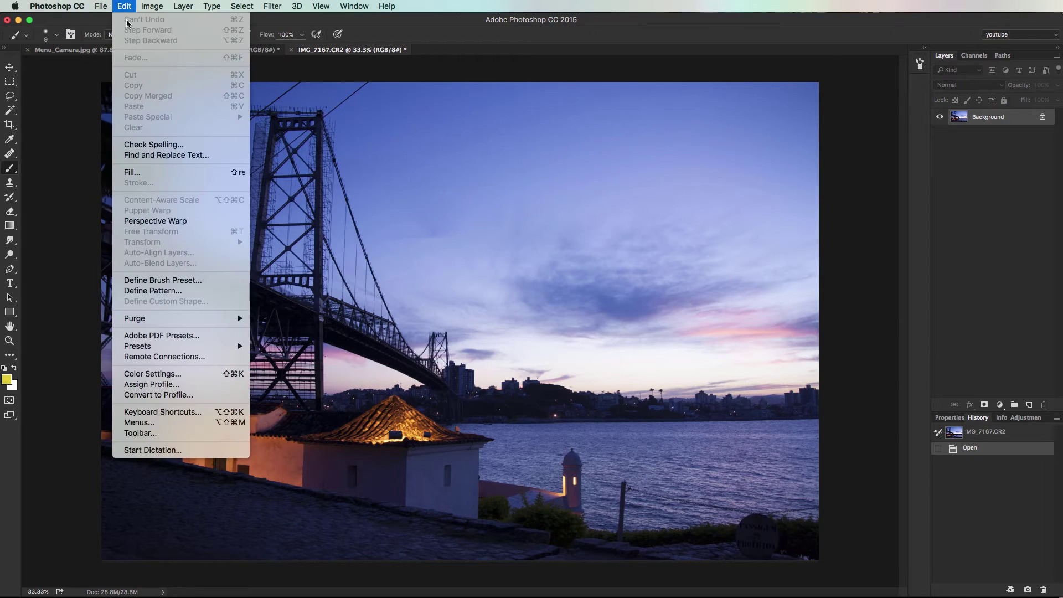
left_click(175, 378)
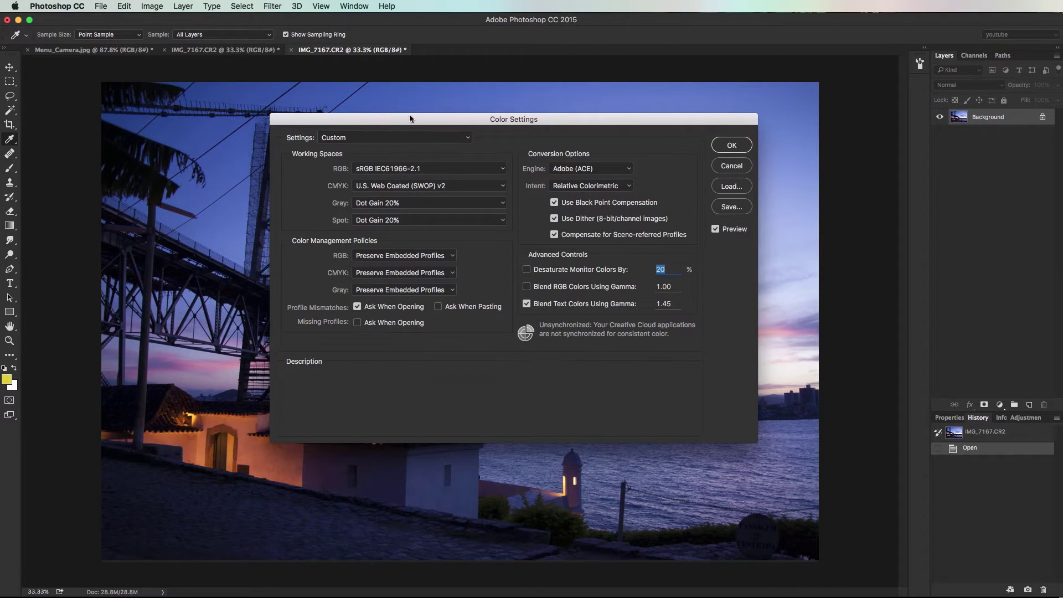
left_click_drag(415, 115, 422, 119)
left_click(397, 172)
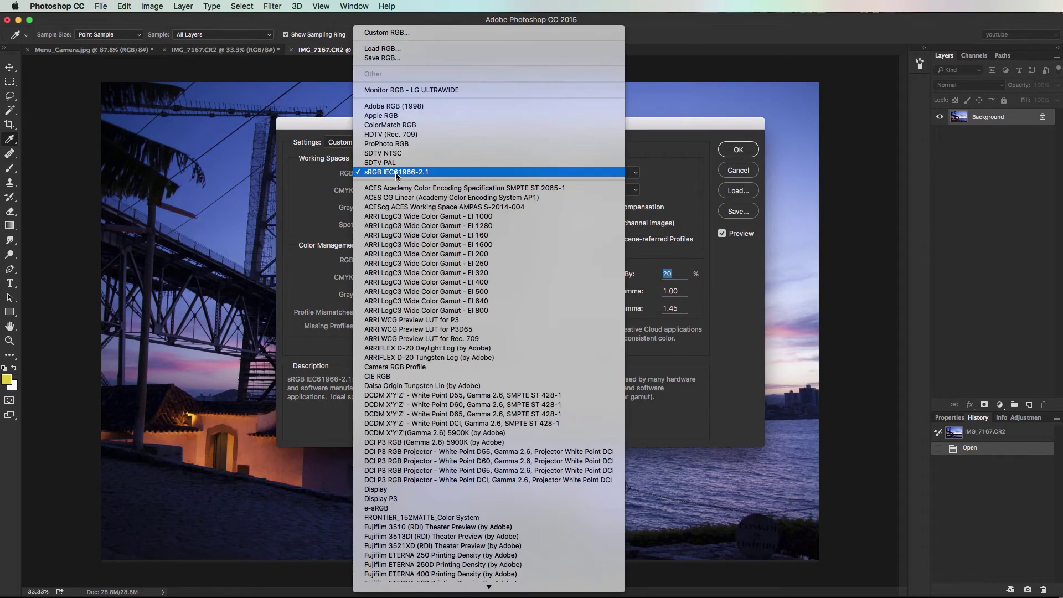
left_click(388, 110)
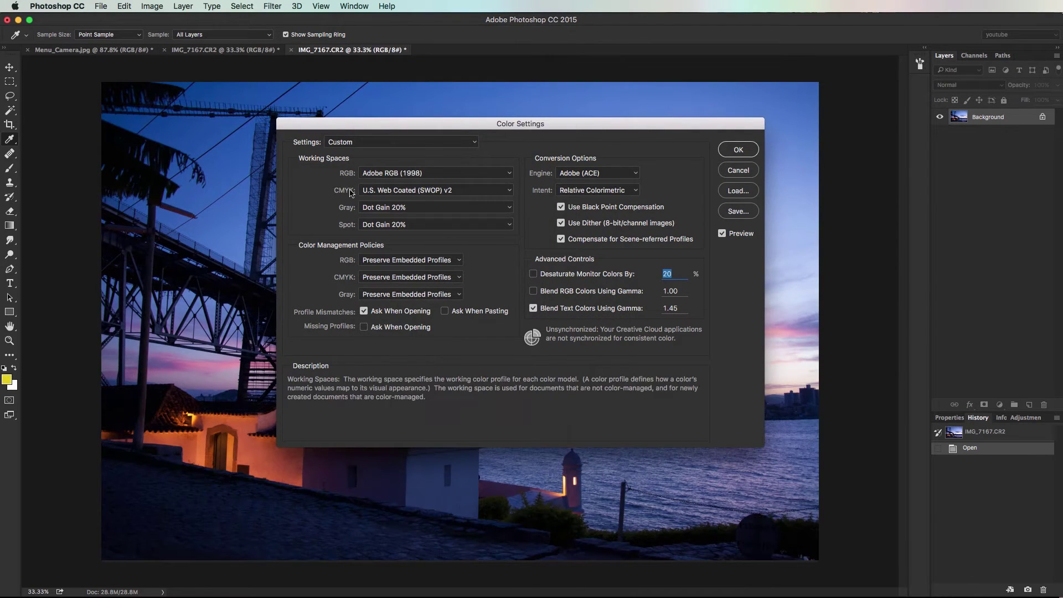
left_click(384, 191)
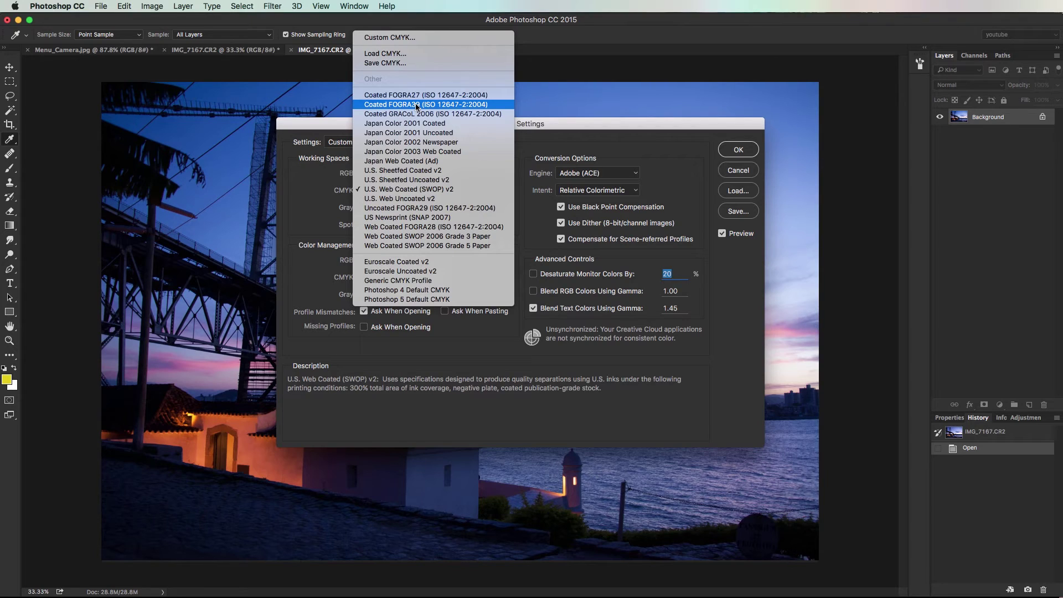
left_click(416, 106)
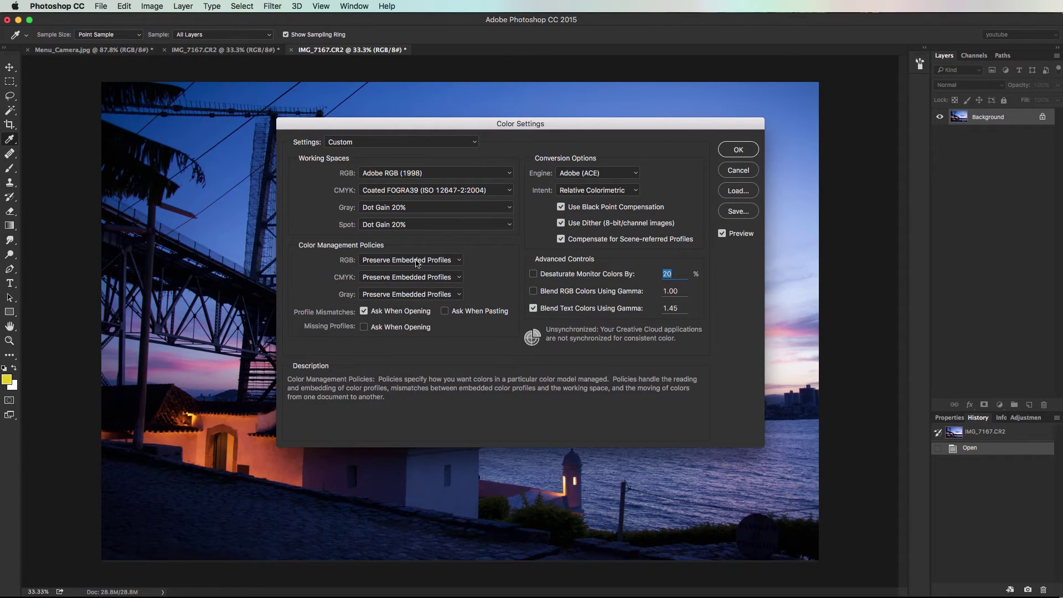
left_click(742, 150)
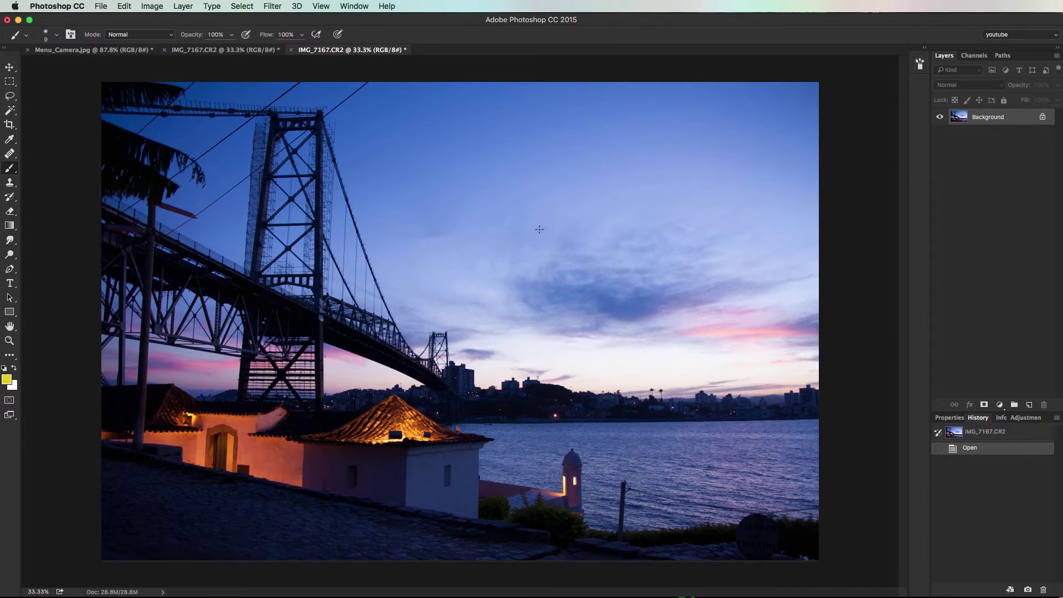
Step: Close both copies of the bridge photo without saving and return to Lightroom
key("super+w")
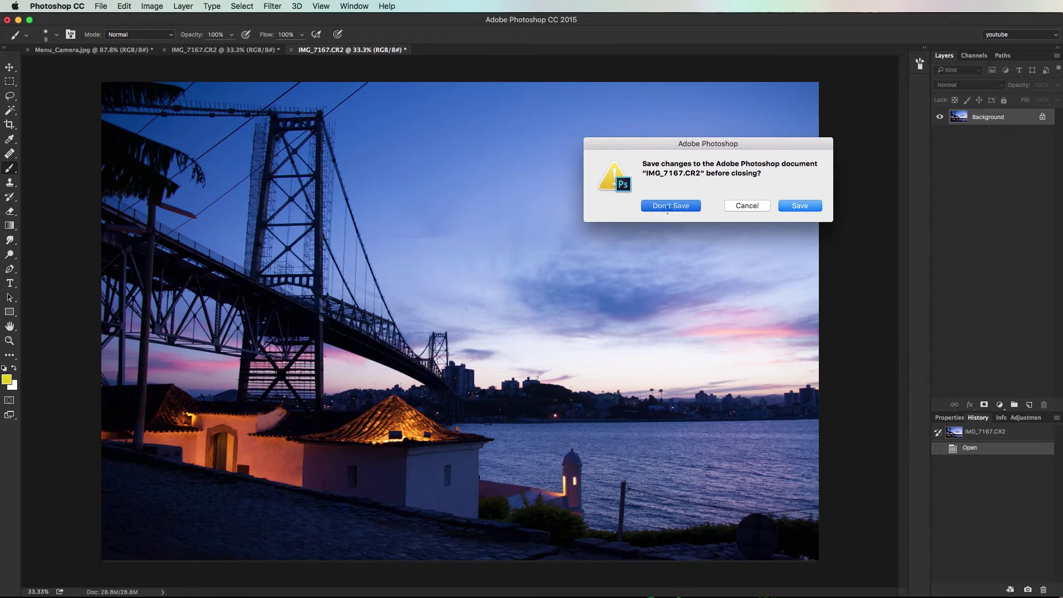
left_click(667, 208)
key("super+w")
left_click(667, 208)
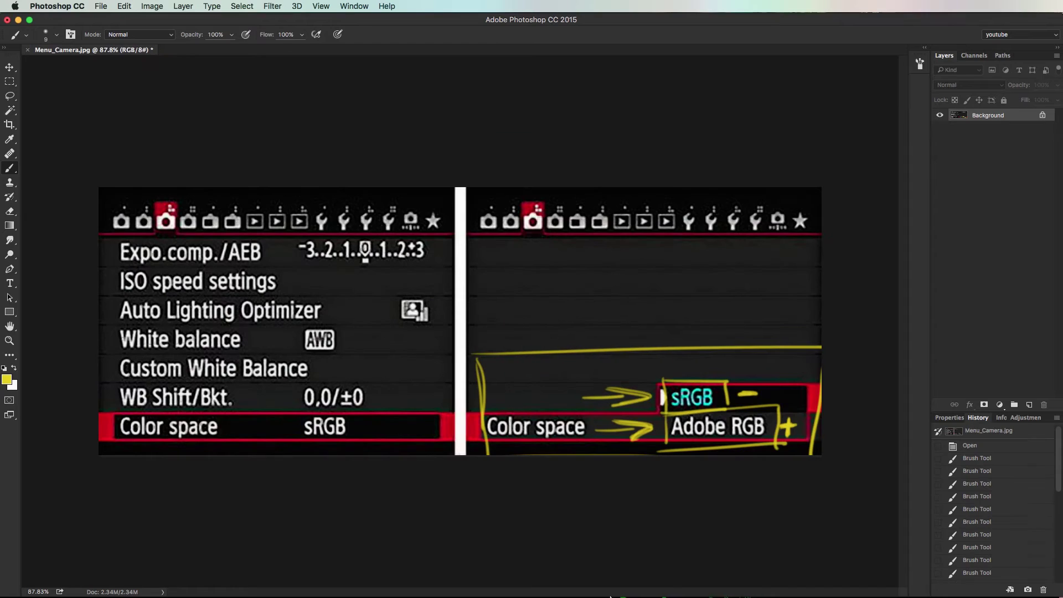
mouse_move(610, 596)
left_click(701, 577)
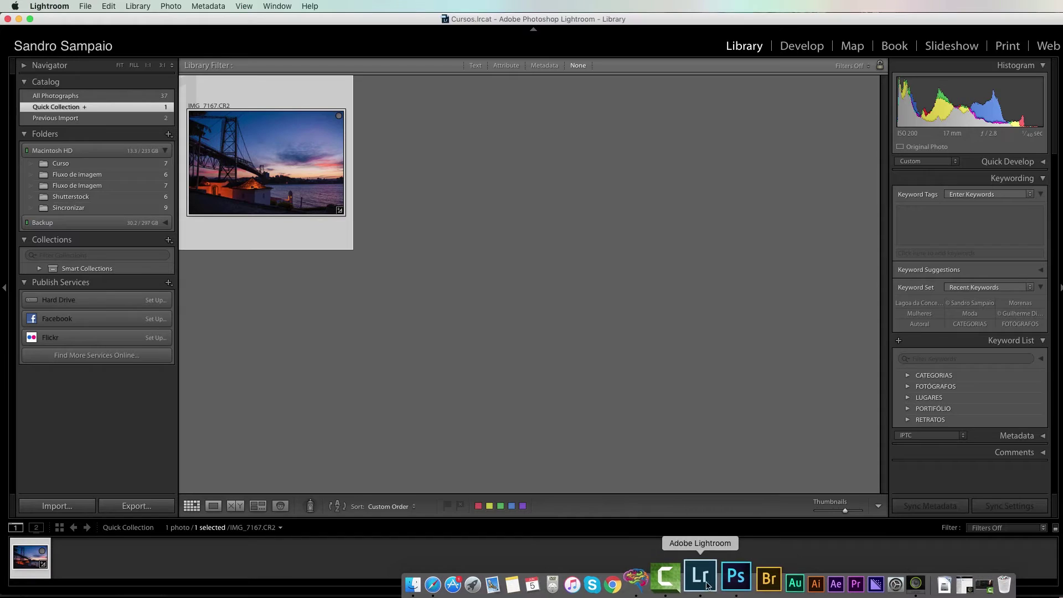
Step: Edit IMG_7167 in Photoshop CC 2015 from Lightroom's Edit In menu, then pick the Zoom tool
right_click(297, 180)
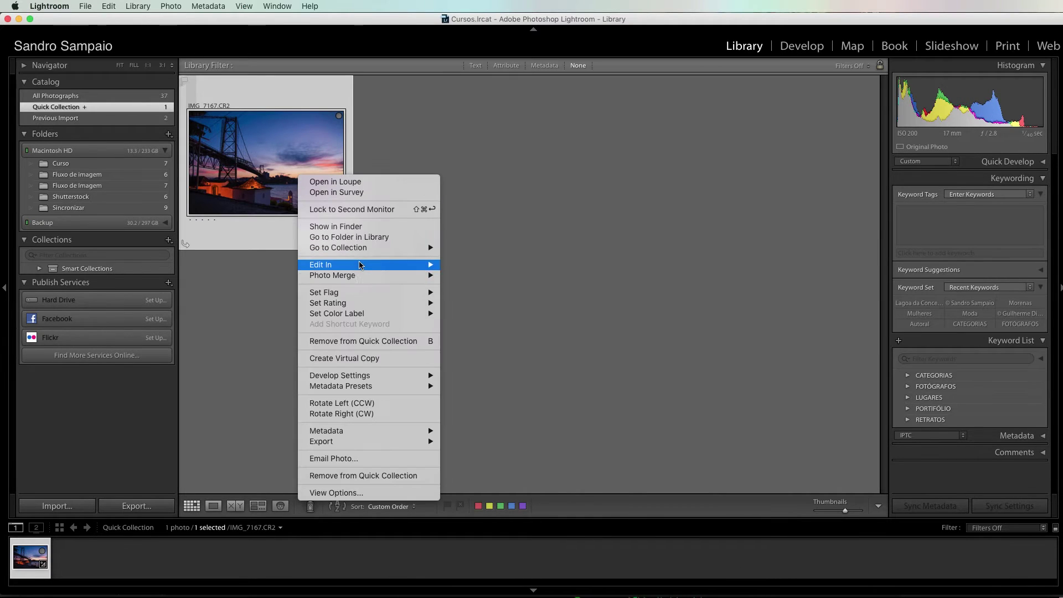
mouse_move(321, 264)
left_click(508, 266)
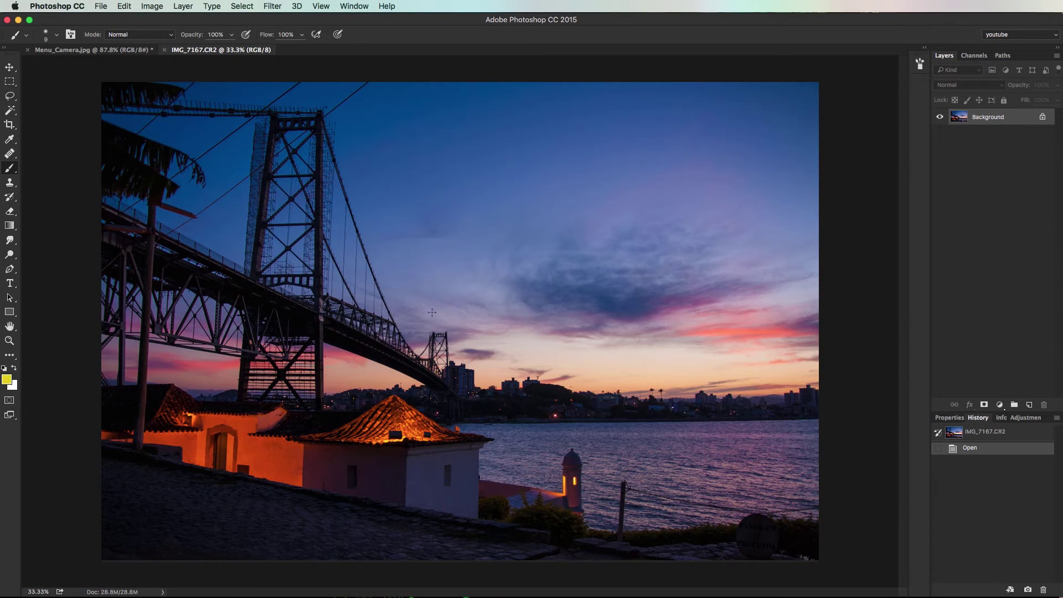
key("z")
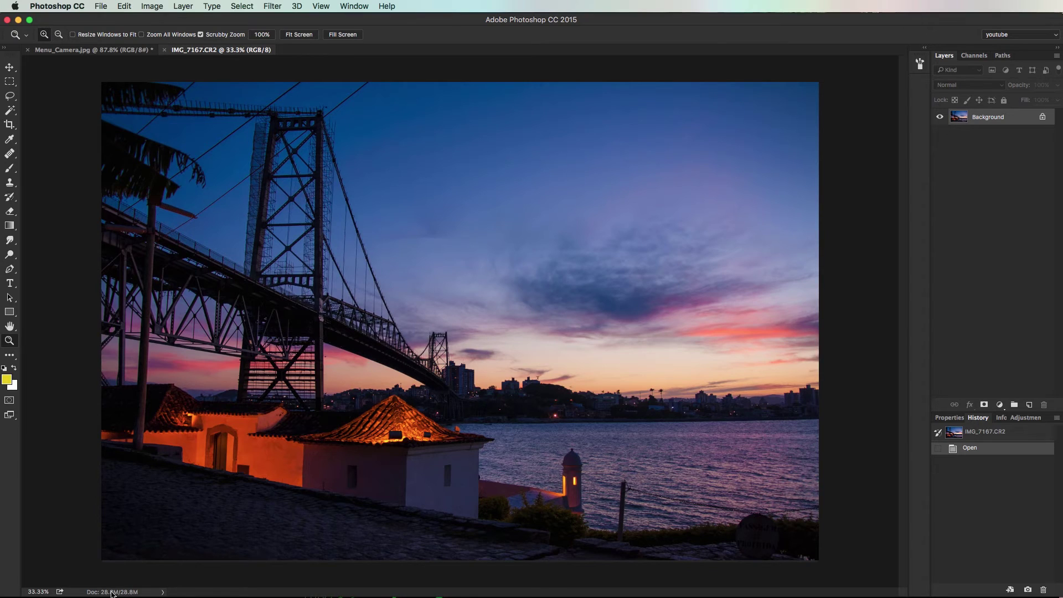
left_click(163, 593)
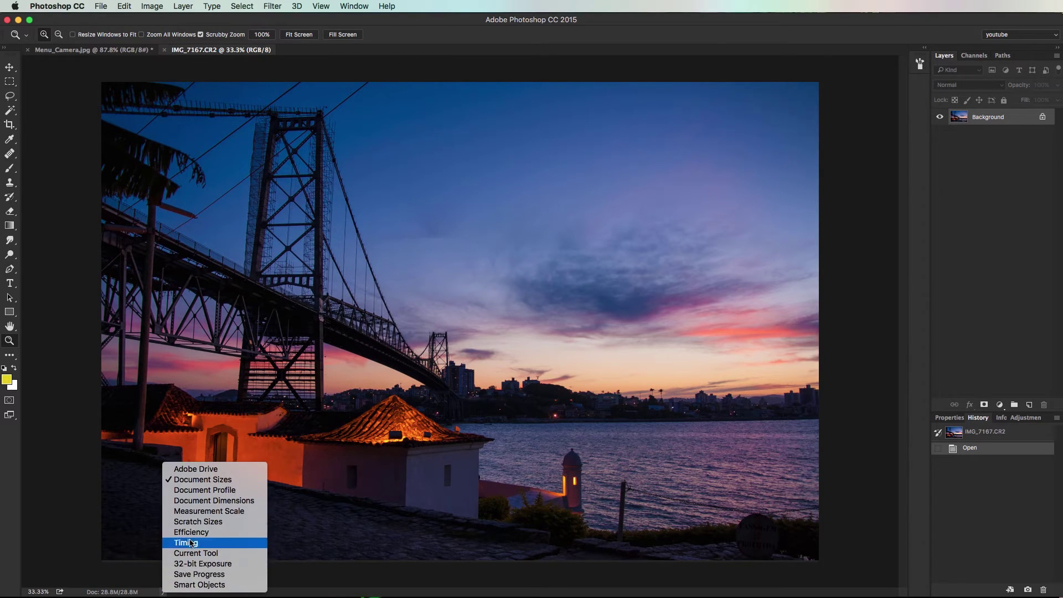
Step: Show Document Profile in the status bar, then try a CMYK Color conversion and undo it
left_click(239, 491)
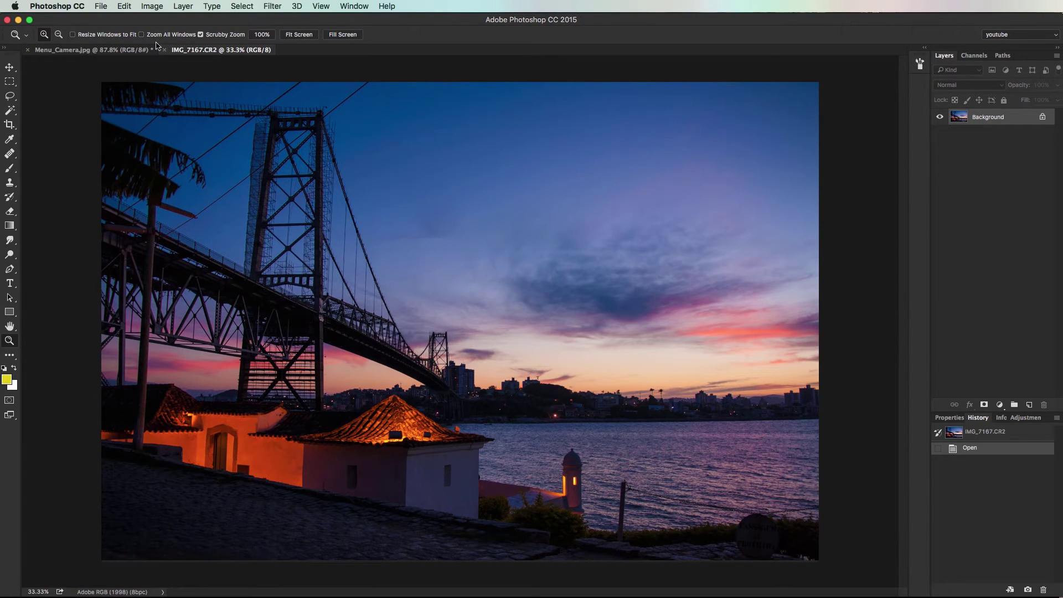
left_click(152, 6)
mouse_move(183, 19)
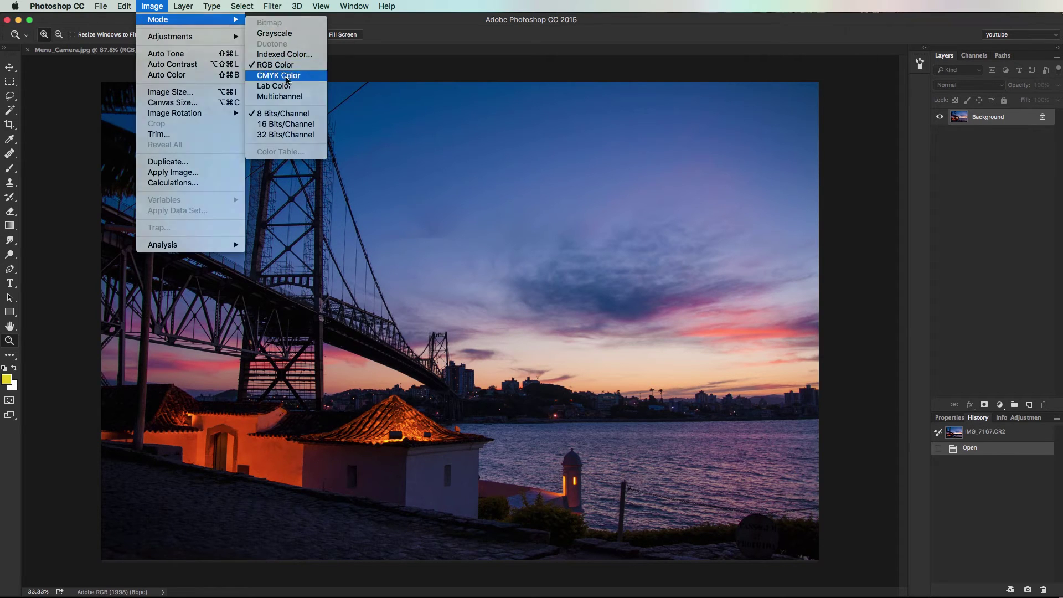
left_click(279, 76)
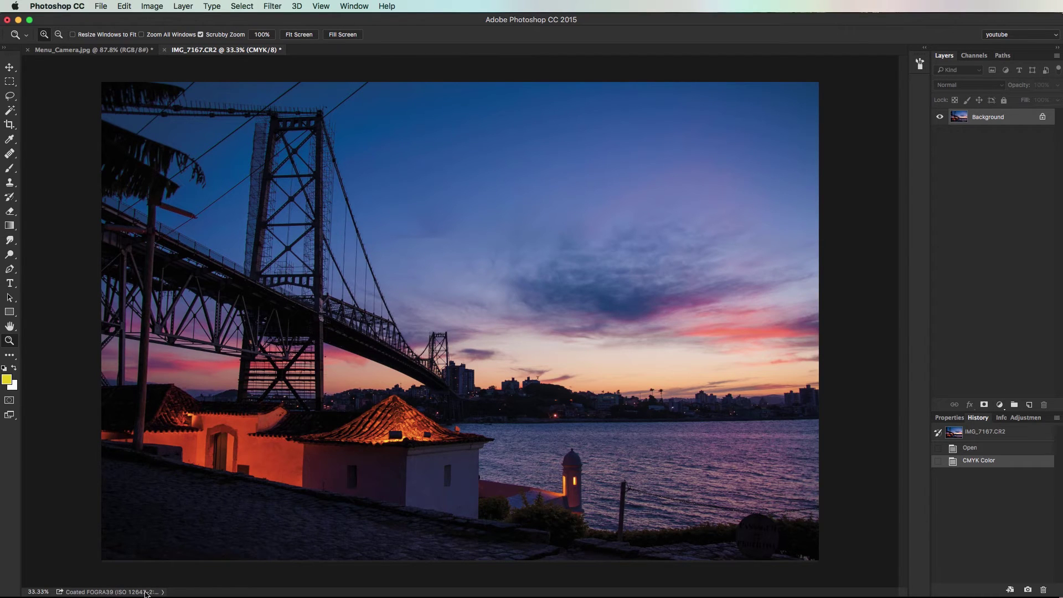
key("ctrl+z")
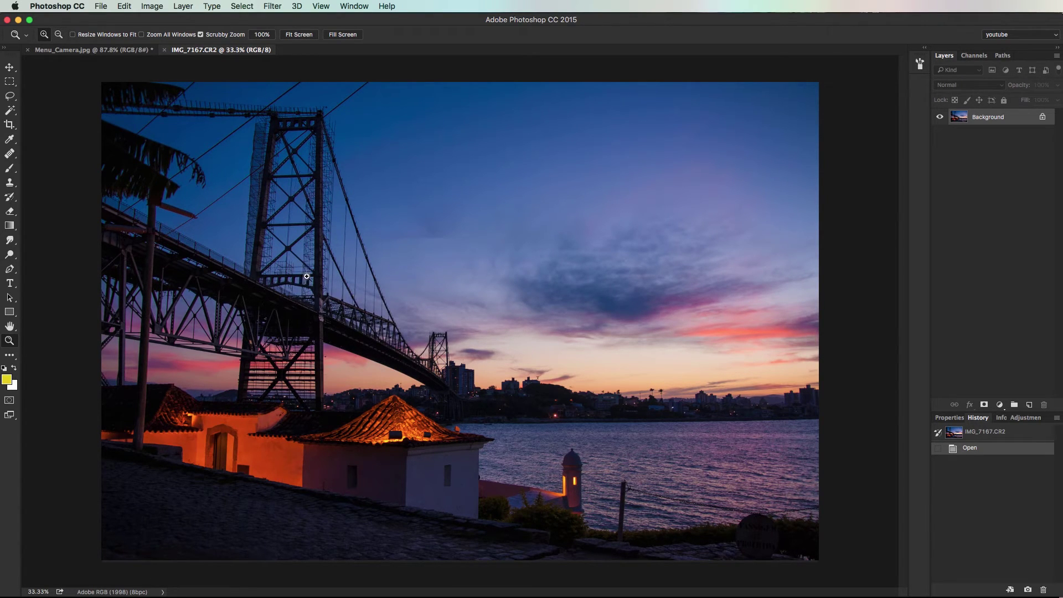
Step: Drag the spectrum gradient preset from the canvas's top-left to bottom-right corner
left_click_drag(421, 210, 388, 232)
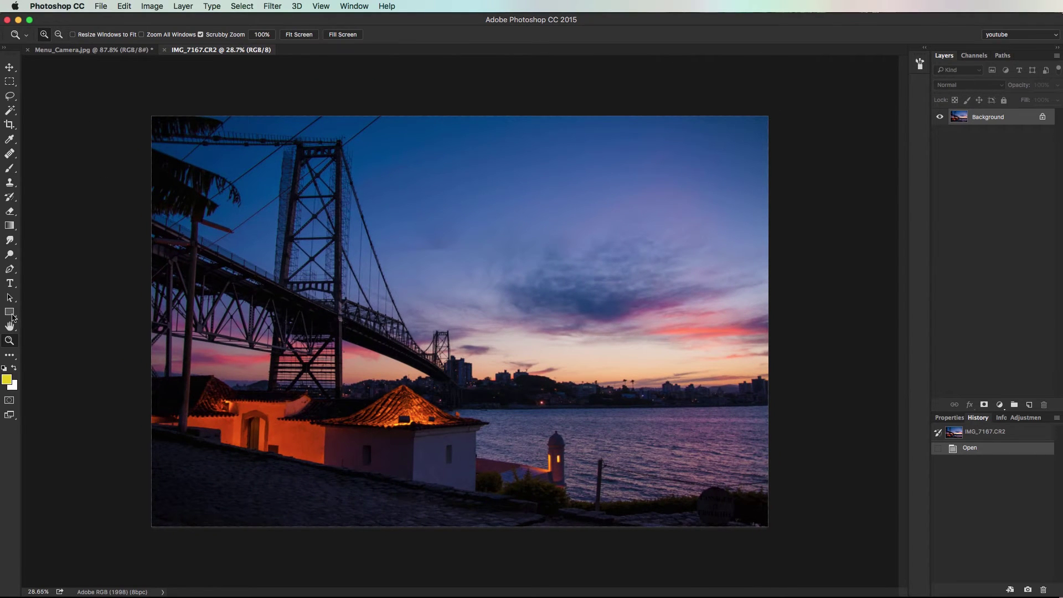
left_click_drag(10, 225, 45, 227)
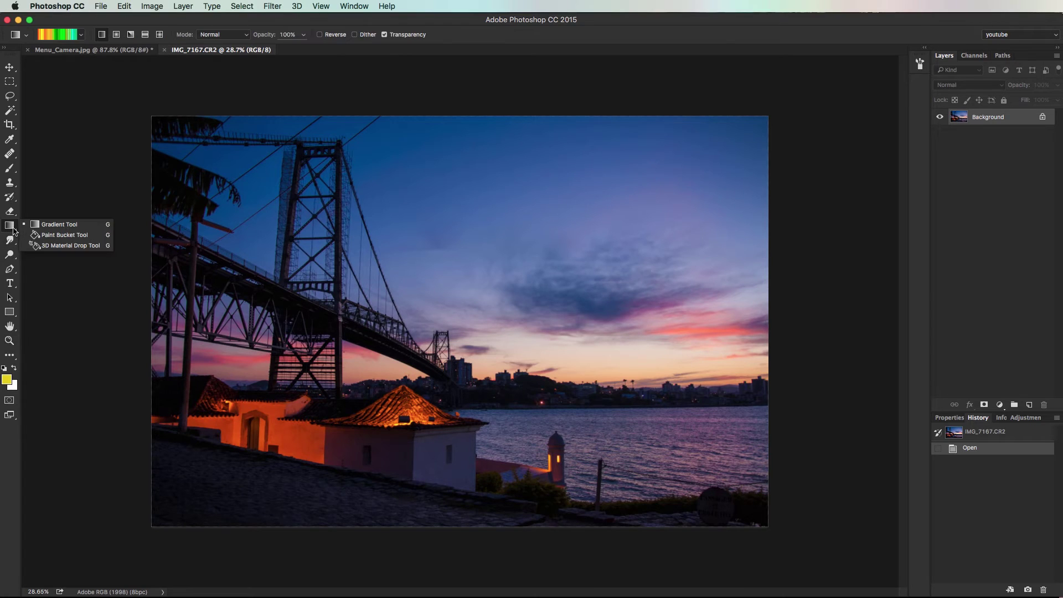
left_click(45, 227)
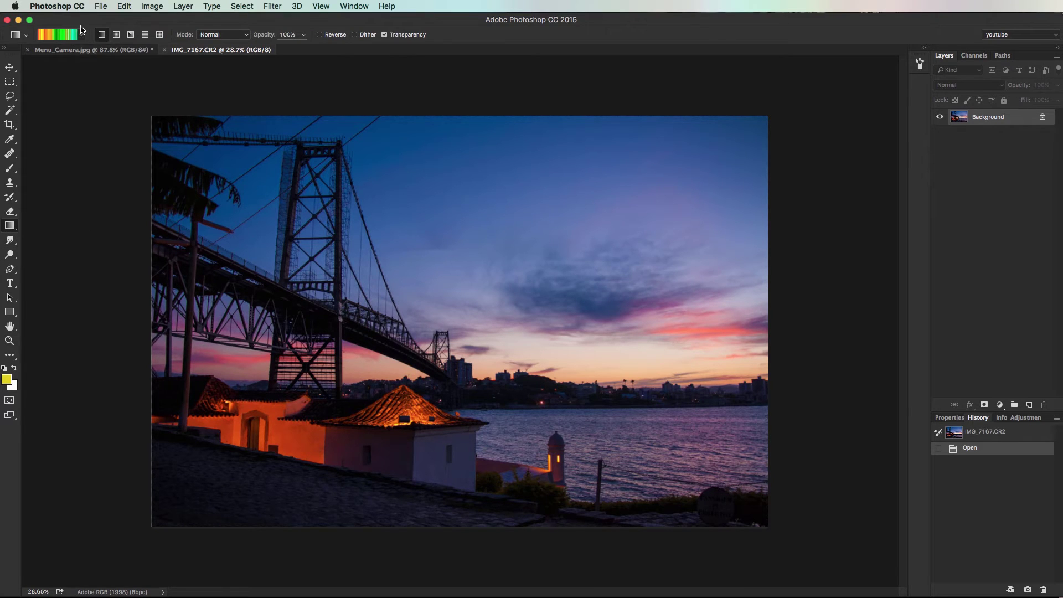
left_click(81, 35)
left_click_drag(209, 117, 218, 285)
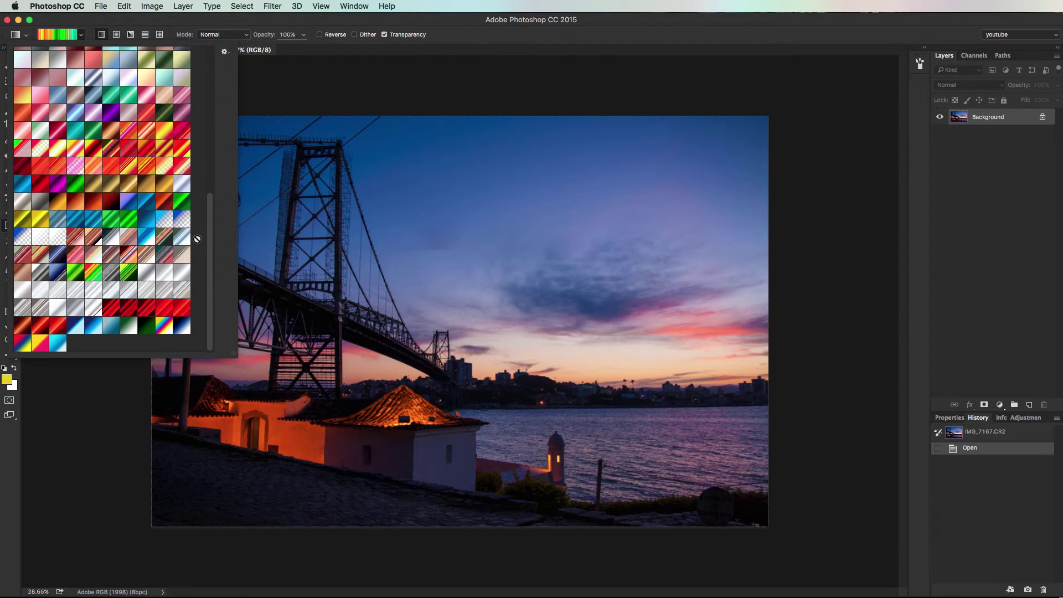
left_click_drag(210, 236, 209, 91)
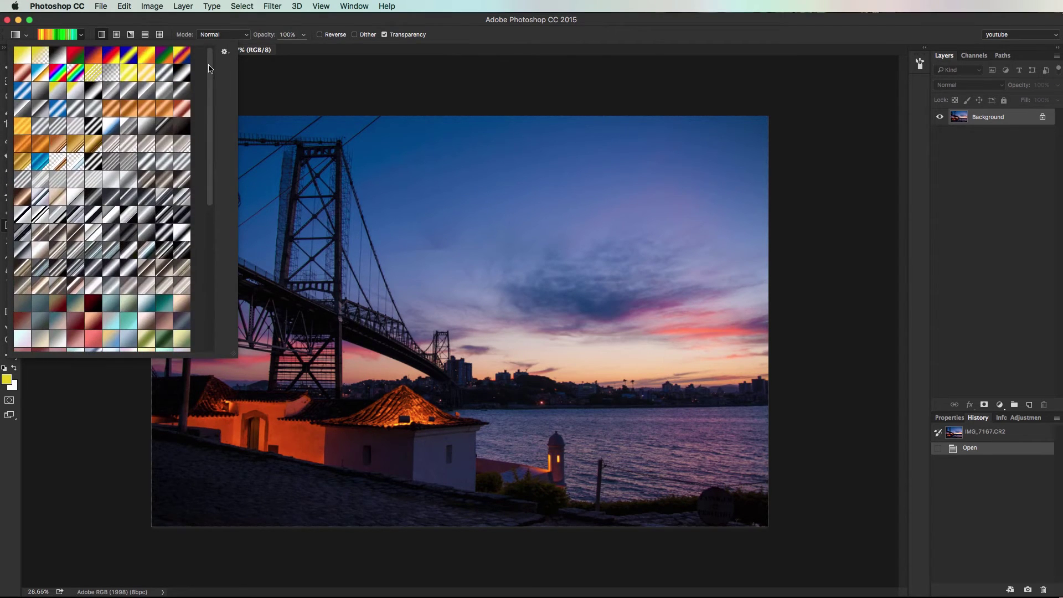
left_click(66, 81)
left_click(449, 60)
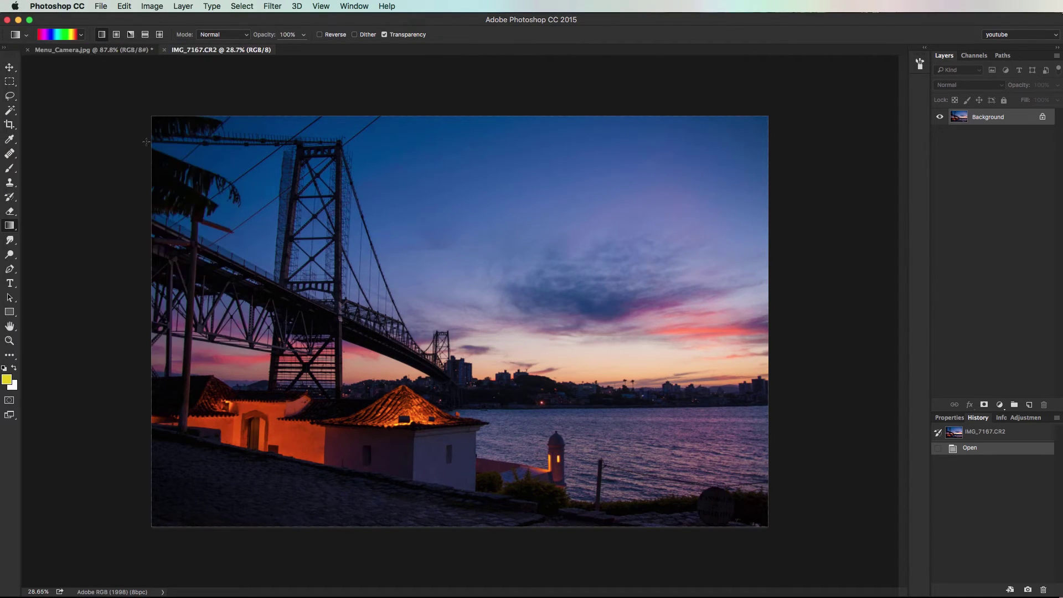
left_click_drag(155, 117, 770, 527)
left_click_drag(769, 528, 769, 527)
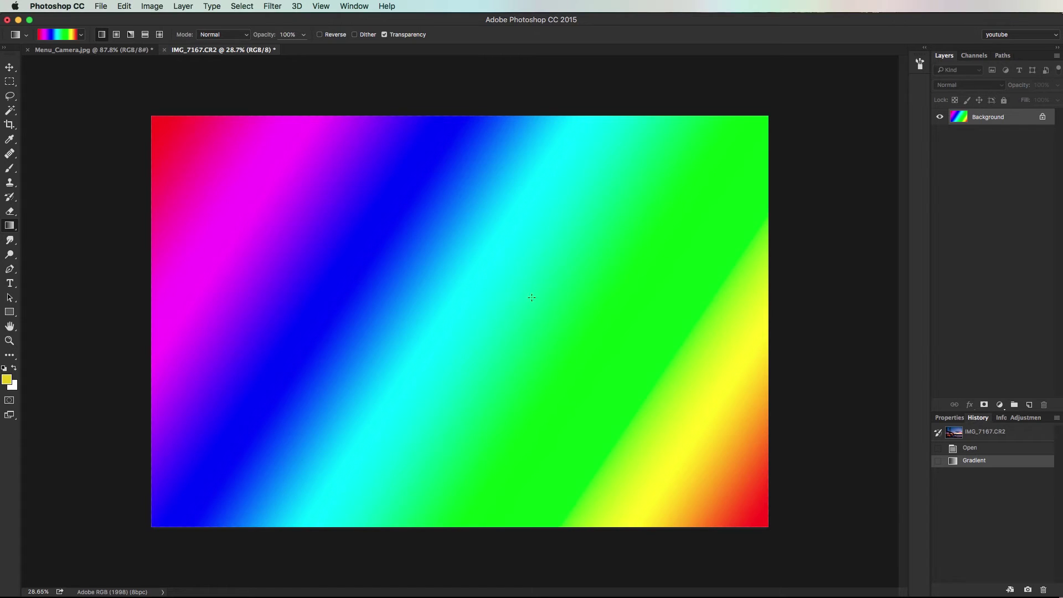
left_click(324, 7)
mouse_move(340, 19)
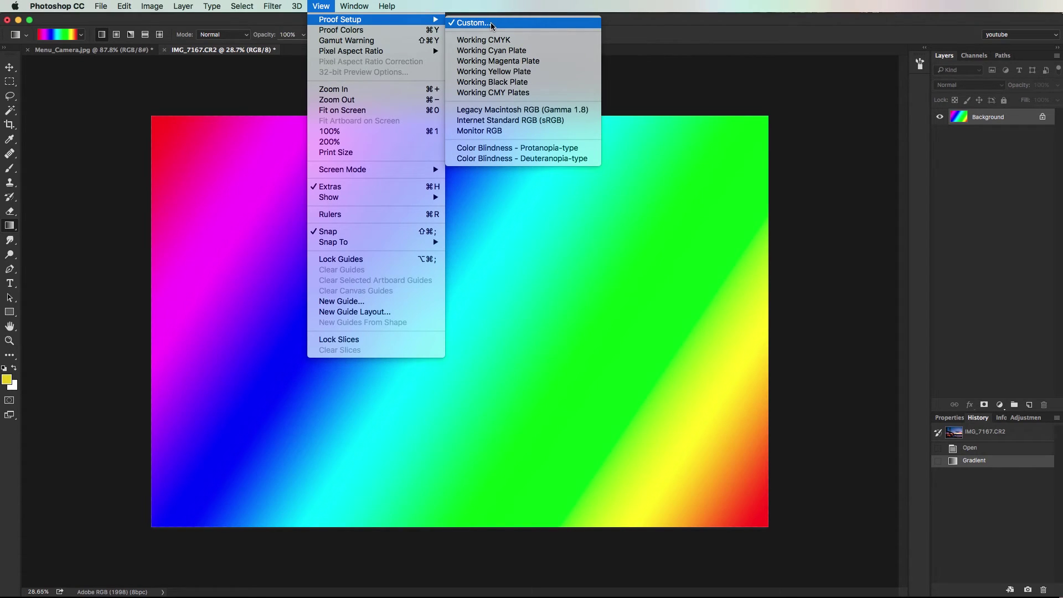
Step: Create a custom proof simulating FRONTIER_152MATTE_Color System, Relative Colorimetric, with paper colour simulated
left_click(492, 26)
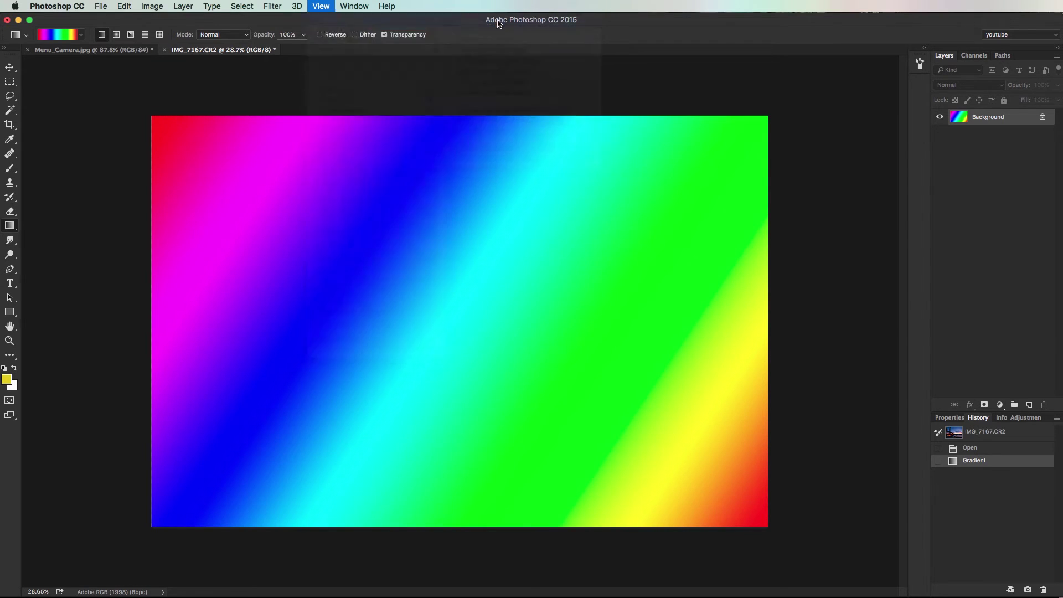
left_click_drag(846, 106, 674, 90)
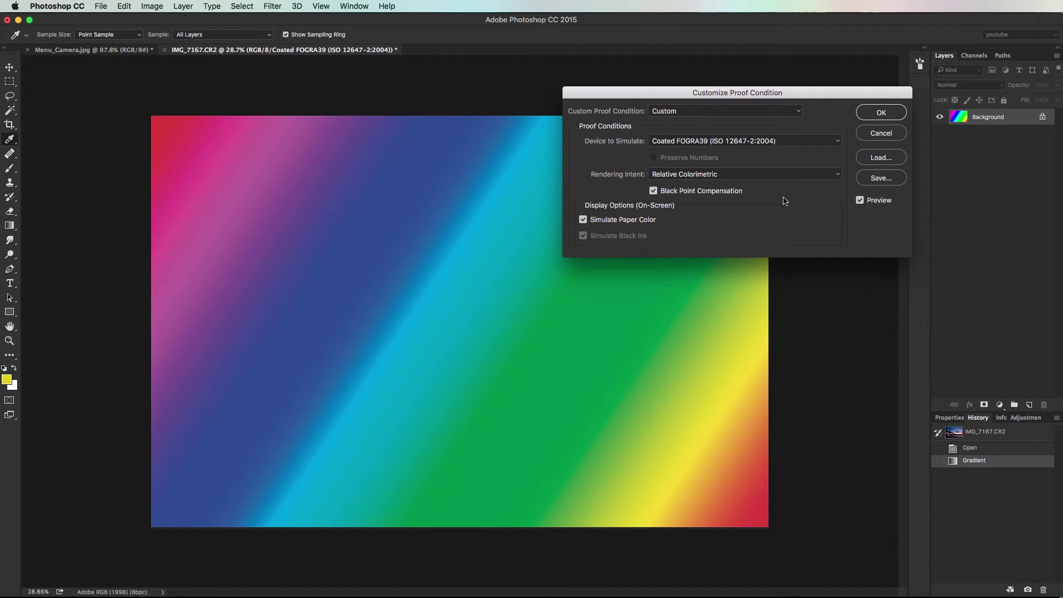
left_click(864, 203)
left_click(865, 203)
left_click(864, 203)
left_click(765, 144)
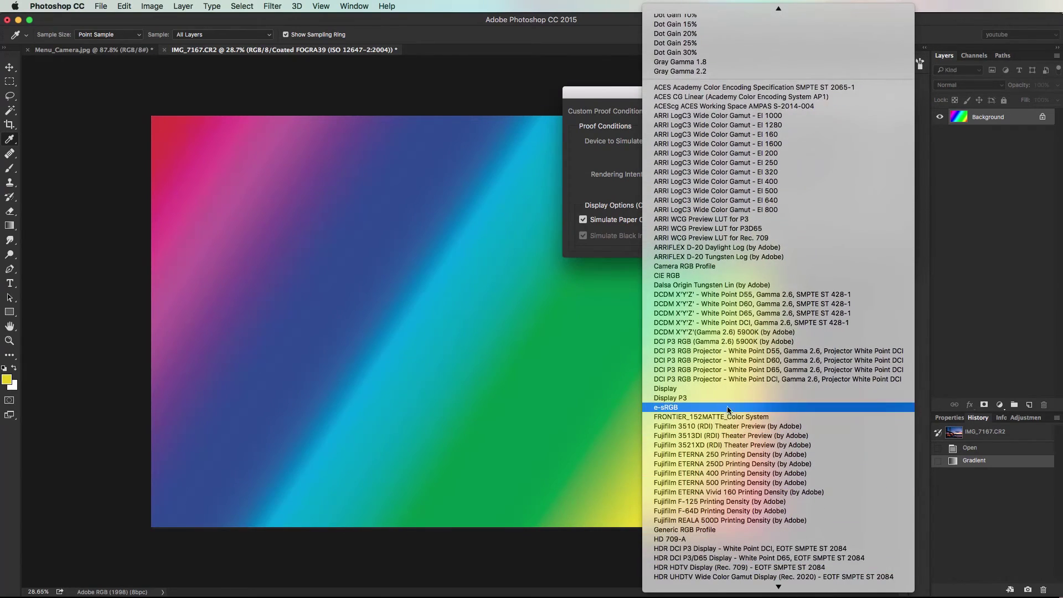
left_click(704, 417)
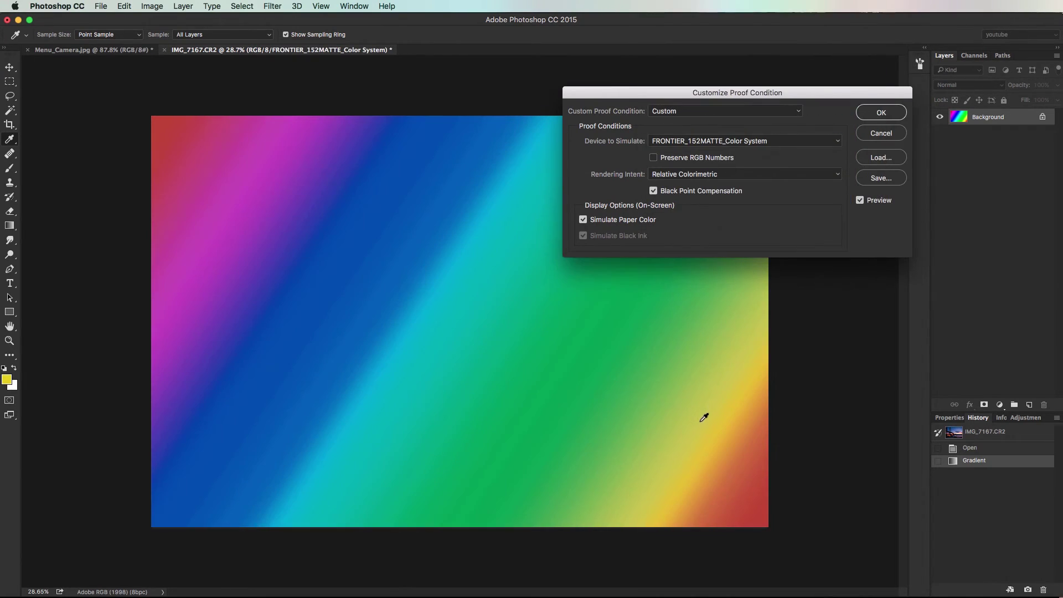
left_click(871, 202)
left_click(880, 114)
Step: Revert to the original photo's History snapshot and toggle the soft proof on and off with Cmd+Y
left_click(991, 436)
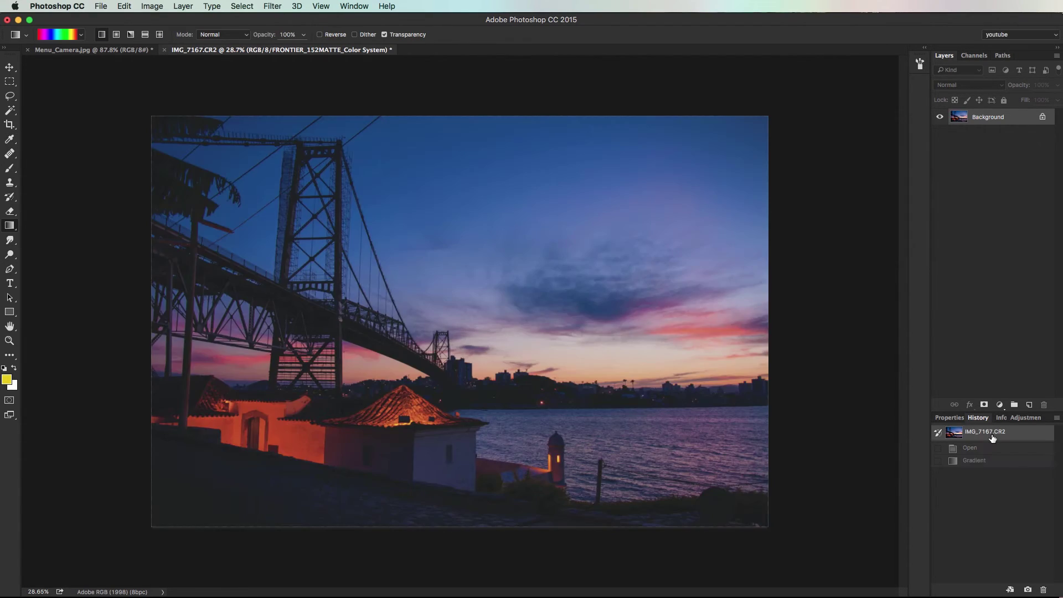
key("ctrl+y")
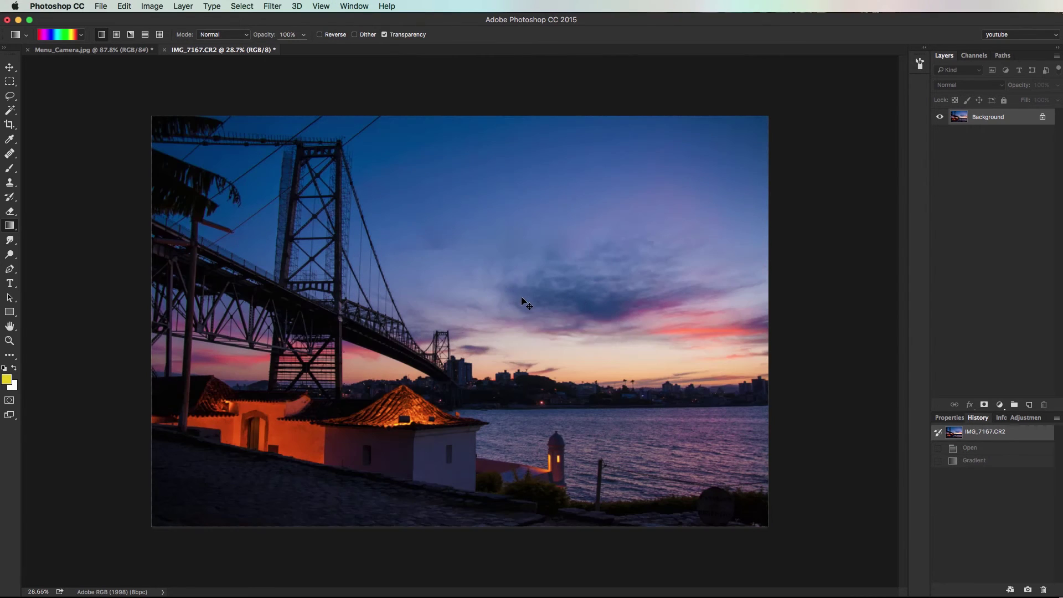
key("ctrl+y")
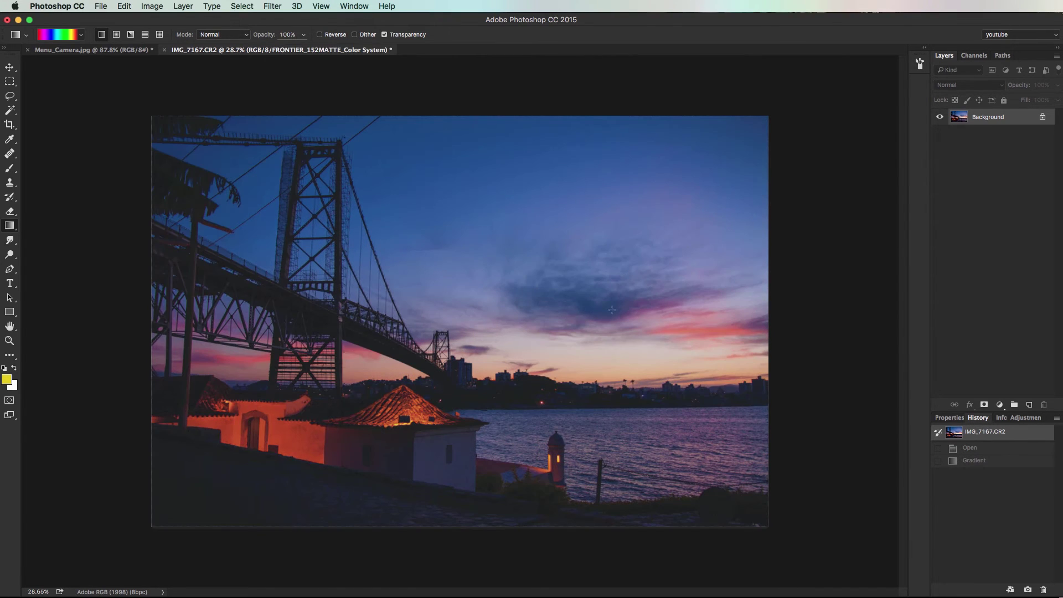
key("ctrl+y")
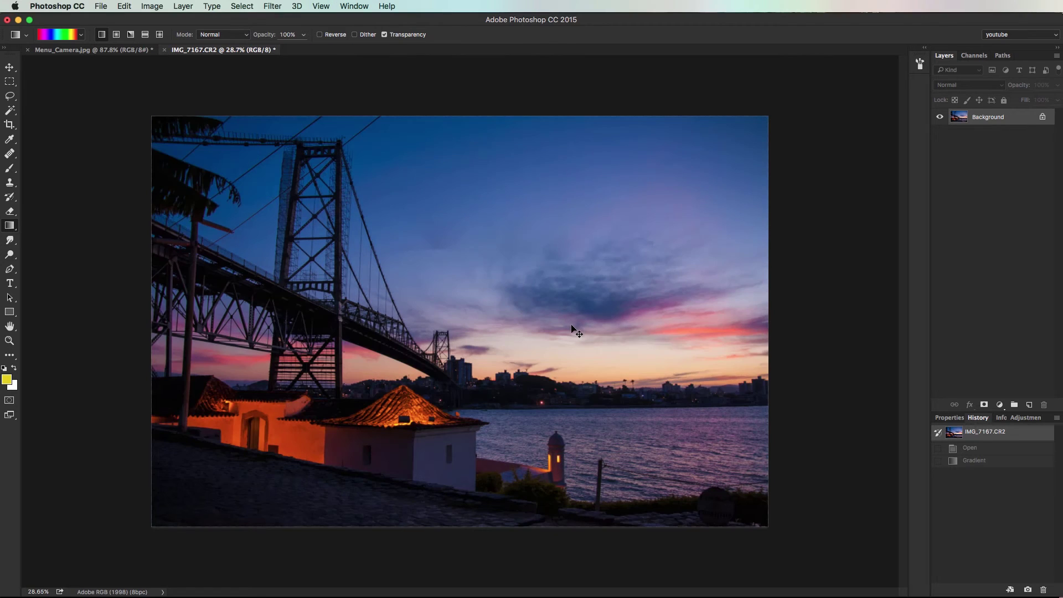
key("ctrl+y")
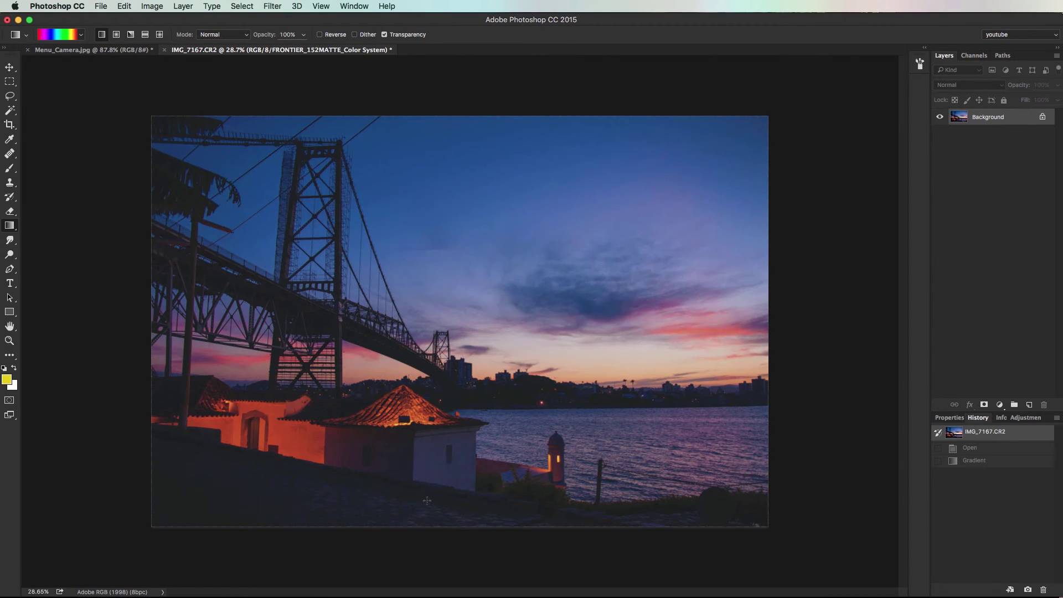
key("ctrl+y")
key("ctrl+y")
key("ctrl+y")
key("ctrl+y")
key("super+o")
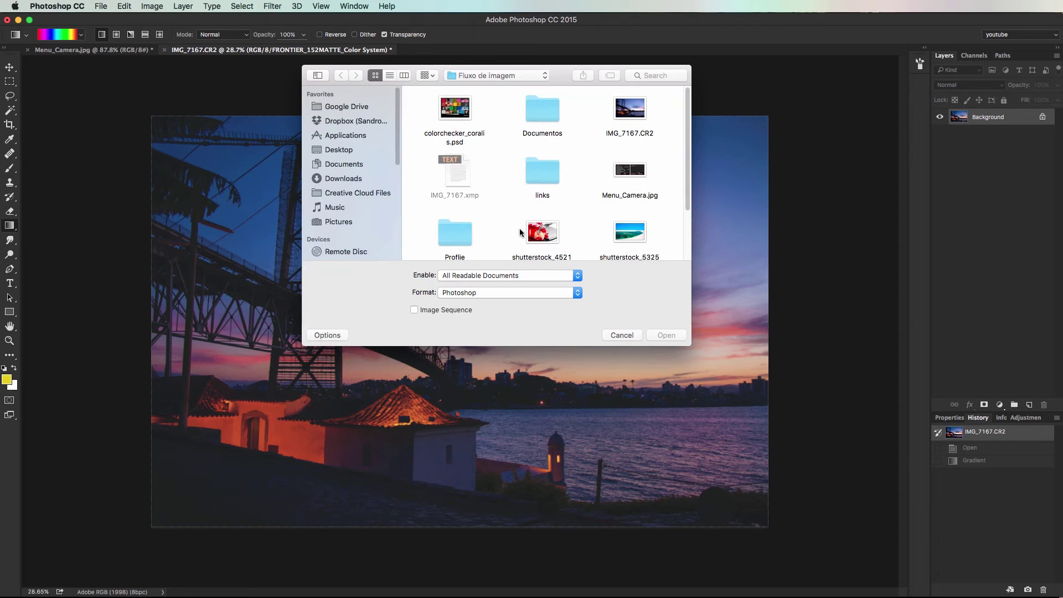
Step: Open Workflow.psd, hide Chamada, and show the camera, scanner, negative scanner and phone layers
left_click_drag(690, 345, 735, 472)
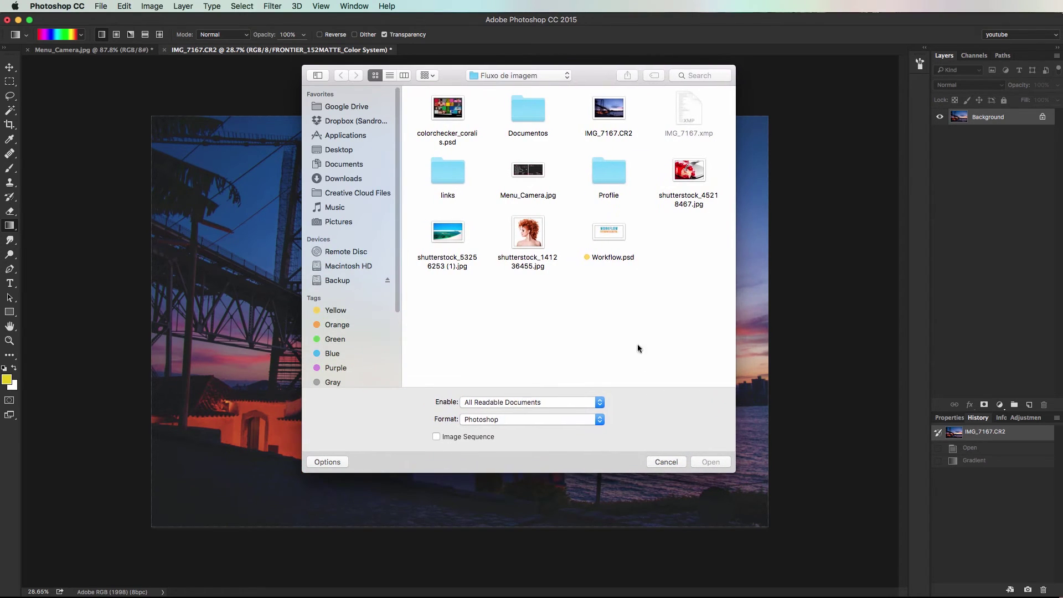
left_click(592, 258)
key("Return")
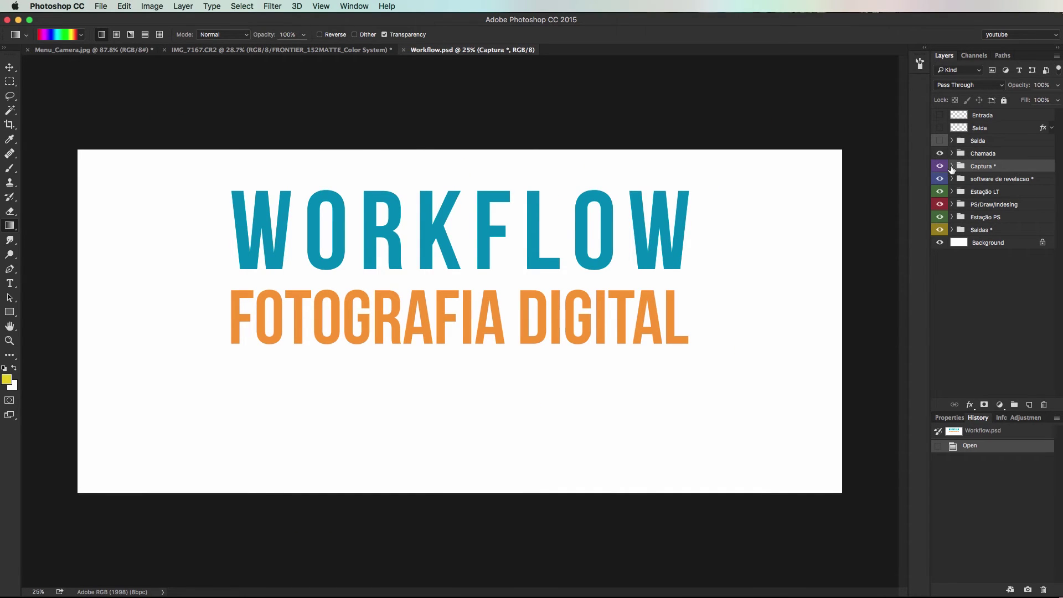
left_click(940, 153)
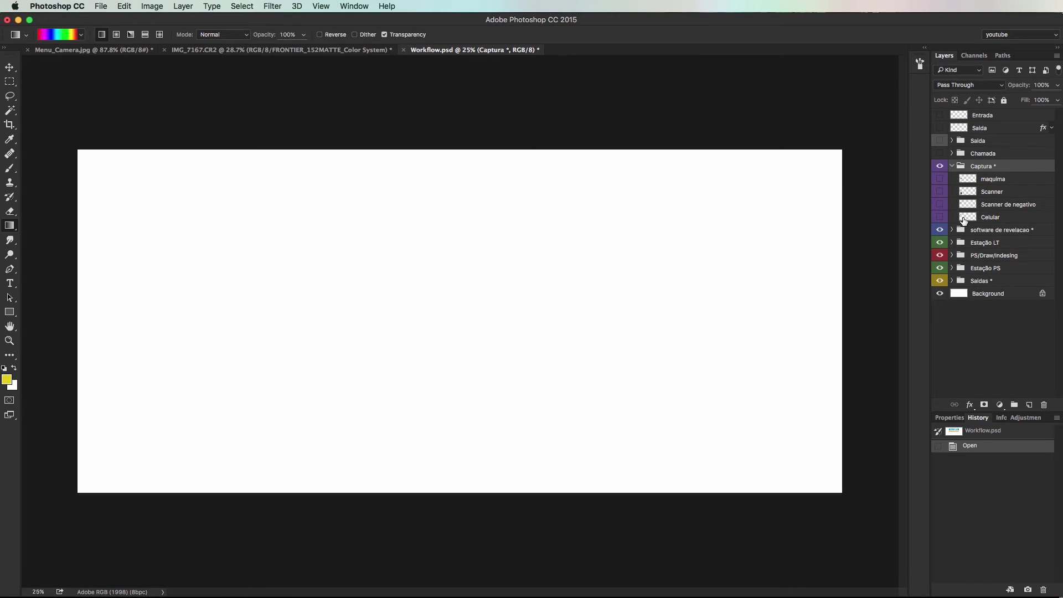
left_click(940, 179)
left_click(940, 192)
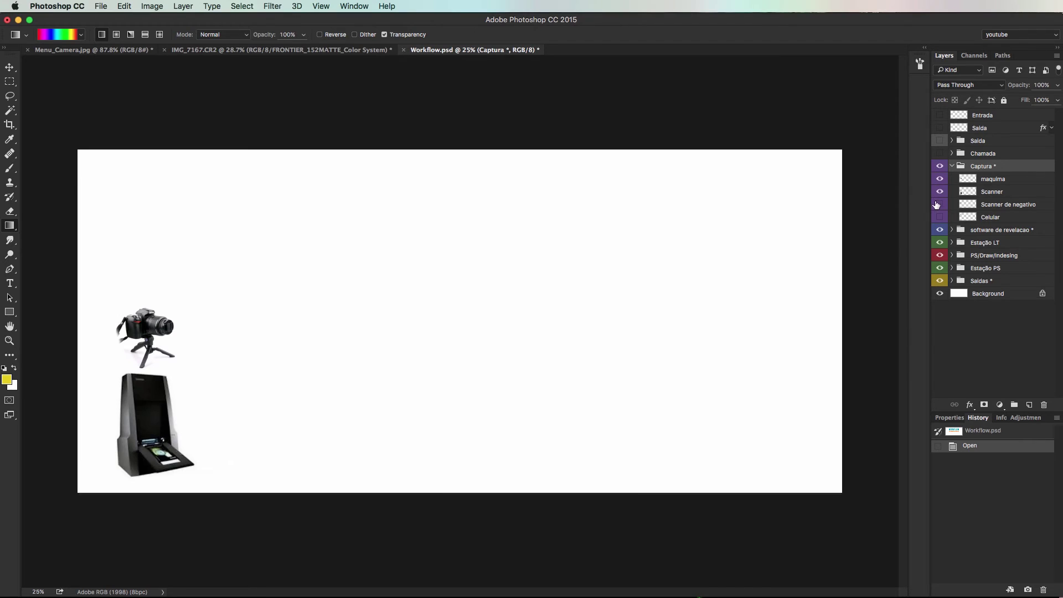
key("z")
left_click_drag(220, 446, 178, 450)
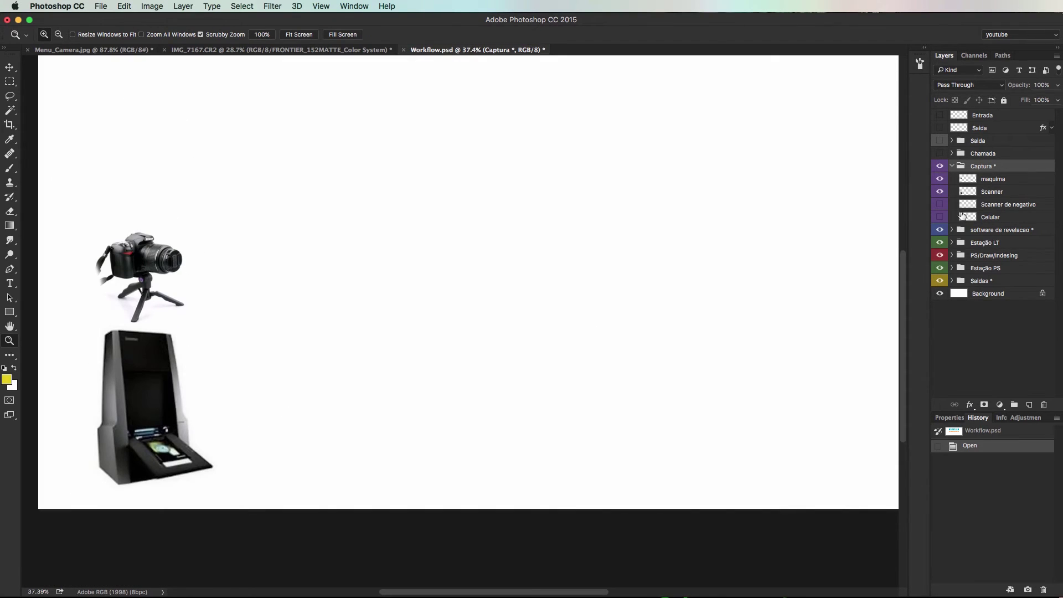
left_click(940, 204)
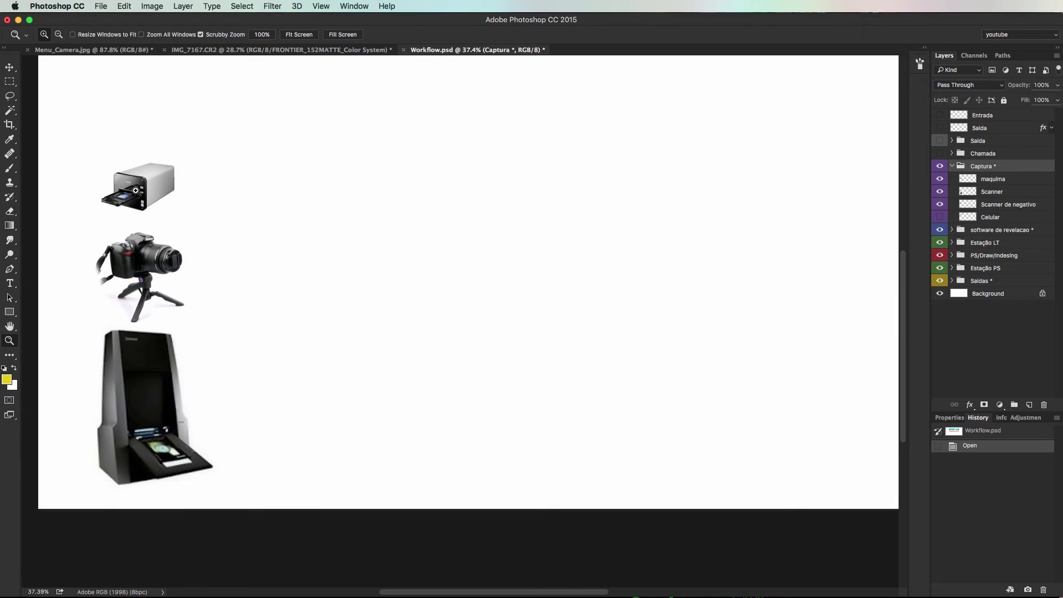
left_click(940, 220)
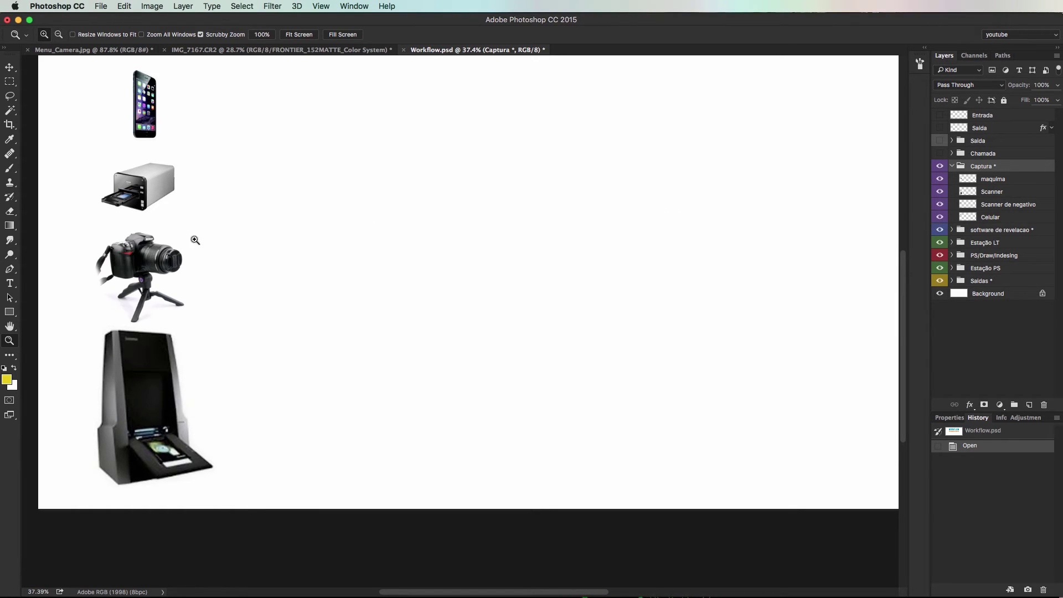
left_click(296, 223, "alt")
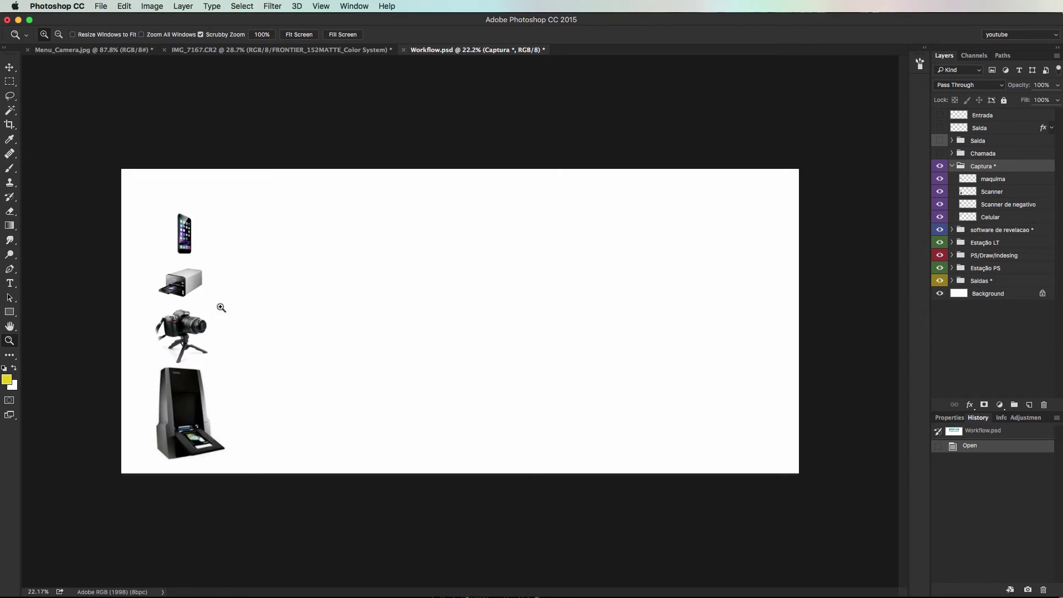
Step: Show the Lightroom arrow, Capture One and Aperture icons, and the Estação LT monitor
left_click(952, 230)
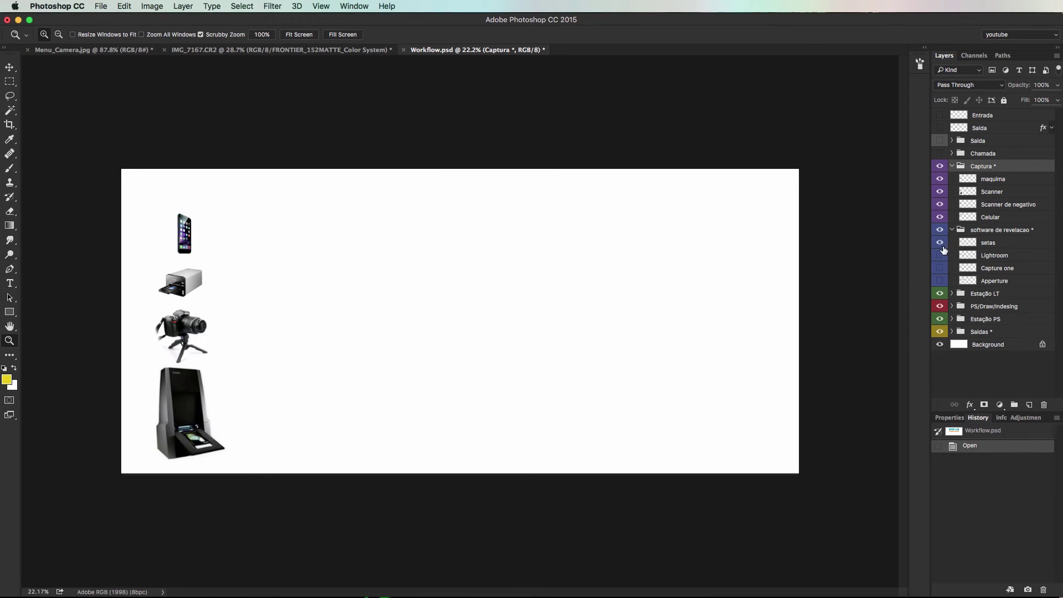
left_click_drag(940, 242, 940, 255)
left_click(940, 268)
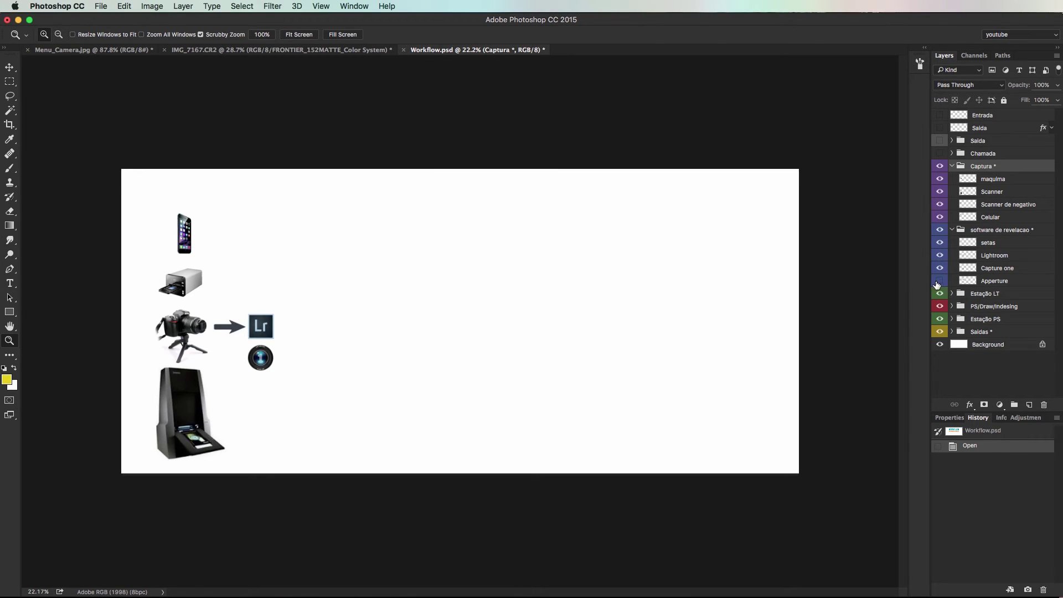
left_click(939, 281)
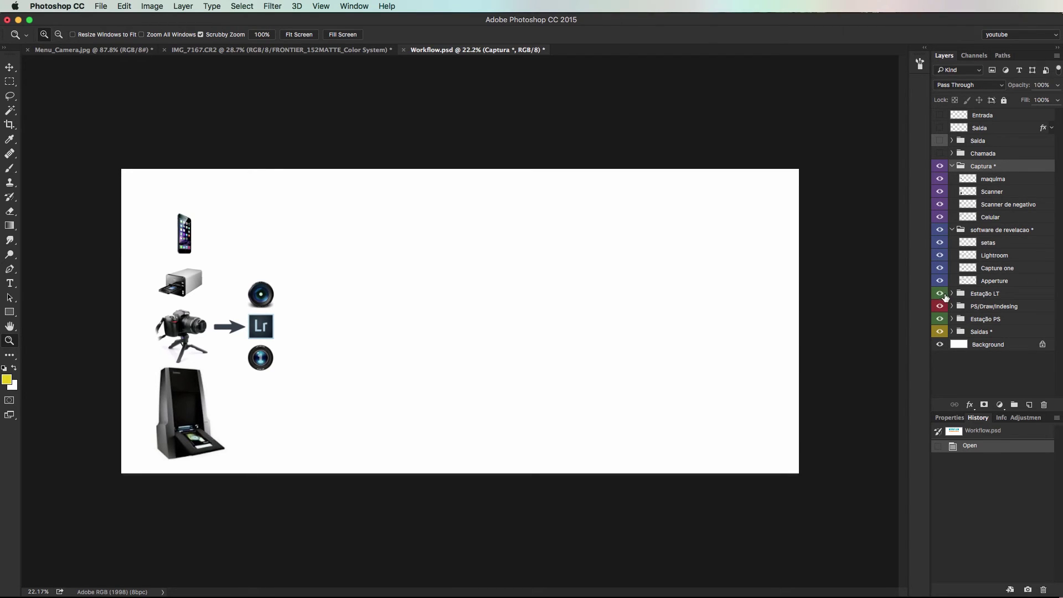
left_click(952, 294)
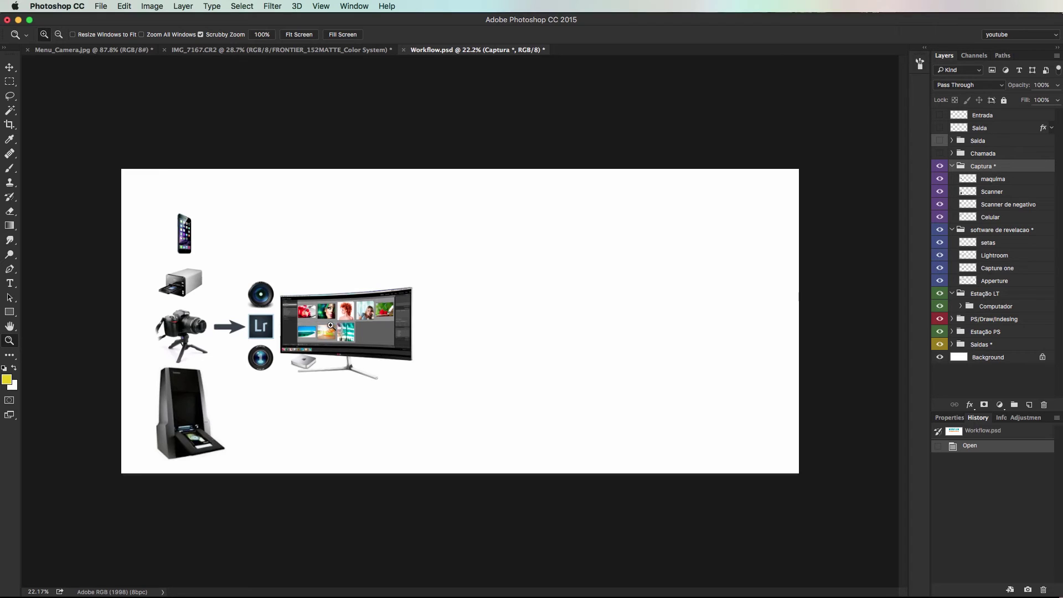
left_click(961, 307)
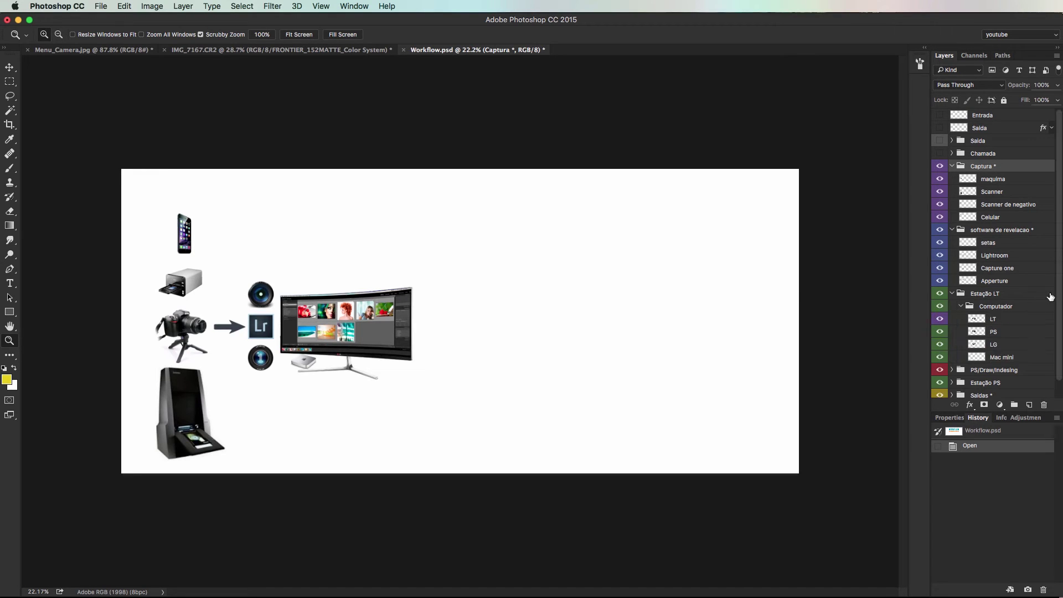
scroll(1058, 310, "down", 1)
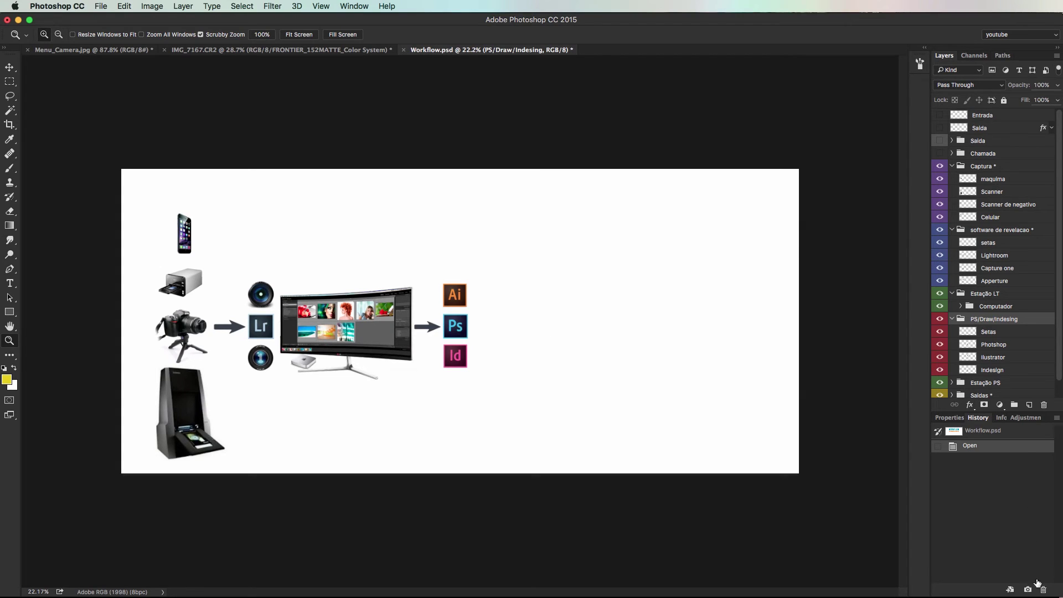
Step: On a new layer, brush yellow curved arrows and marks beside the Ai, Ps and Id icons
left_click(1030, 406)
left_click(1030, 405)
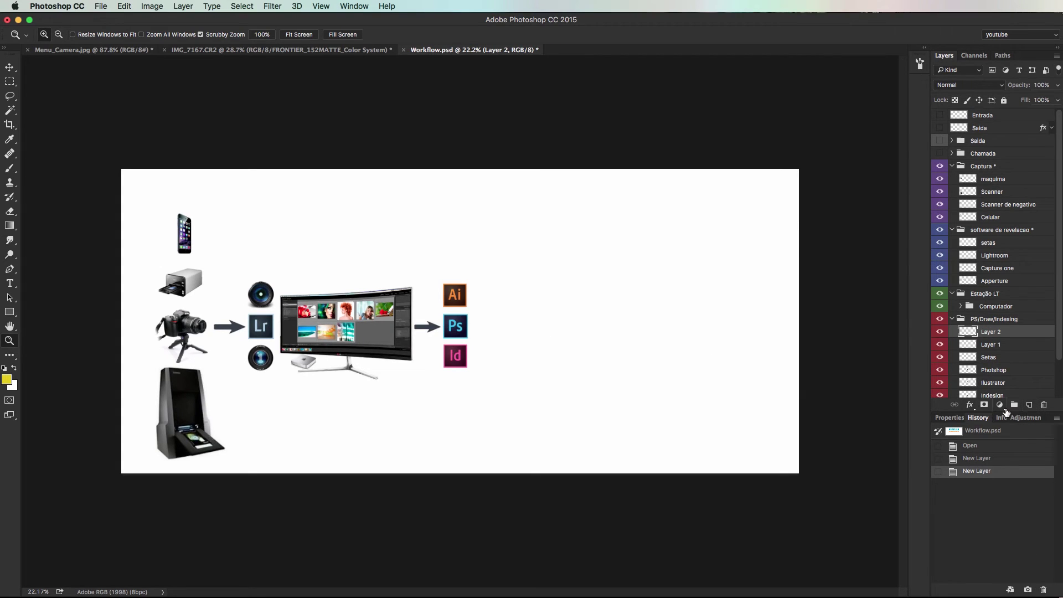
key("ctrl+z")
key("b")
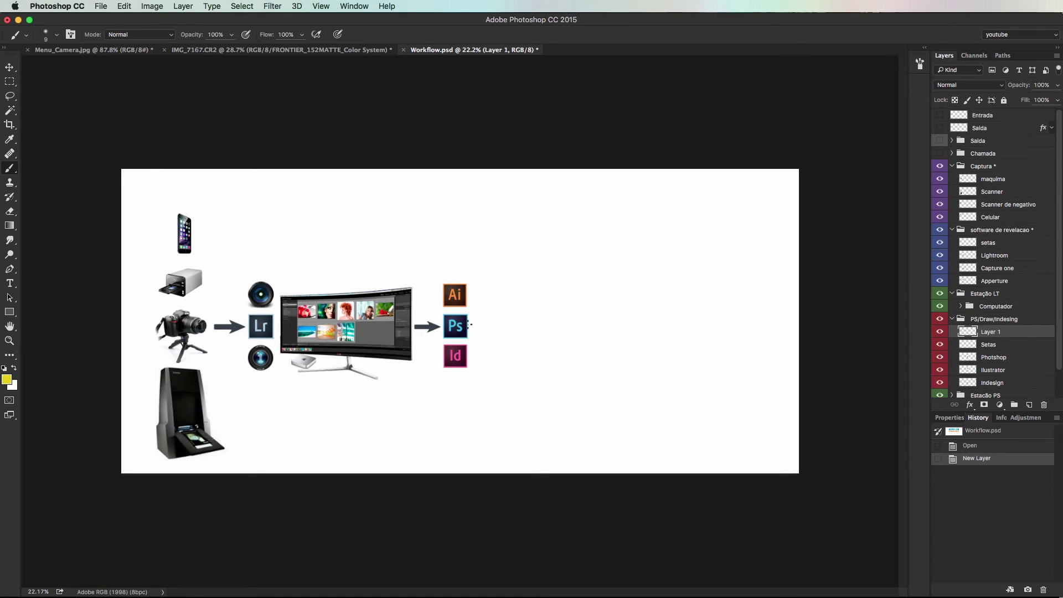
mouse_move(480, 317)
left_mouse_down()
mouse_move(475, 290)
mouse_move(486, 294)
mouse_move(492, 359)
left_mouse_up()
left_click_drag(493, 359, 478, 363)
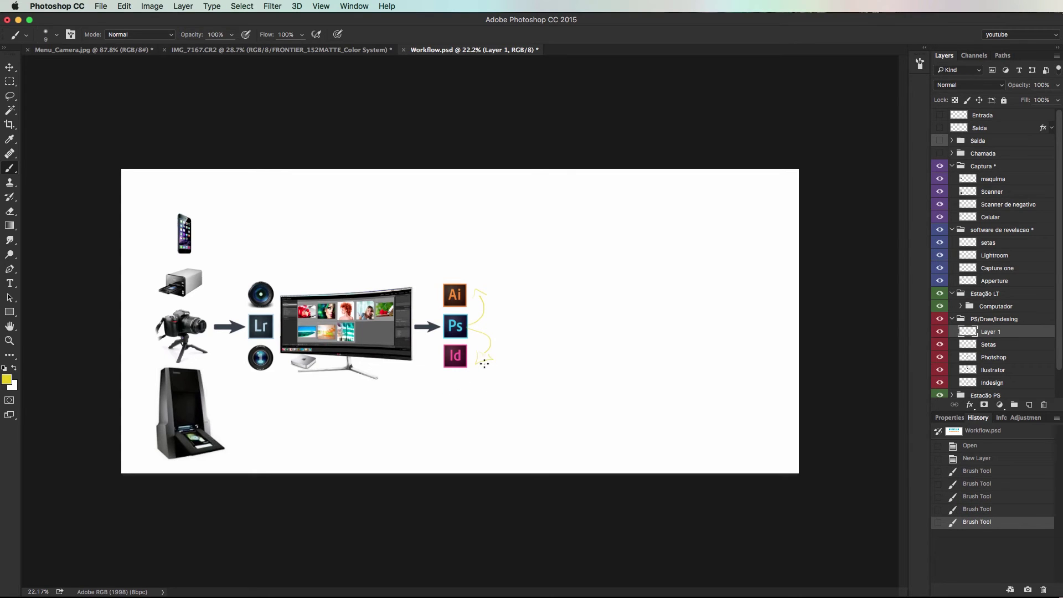
left_click(476, 336)
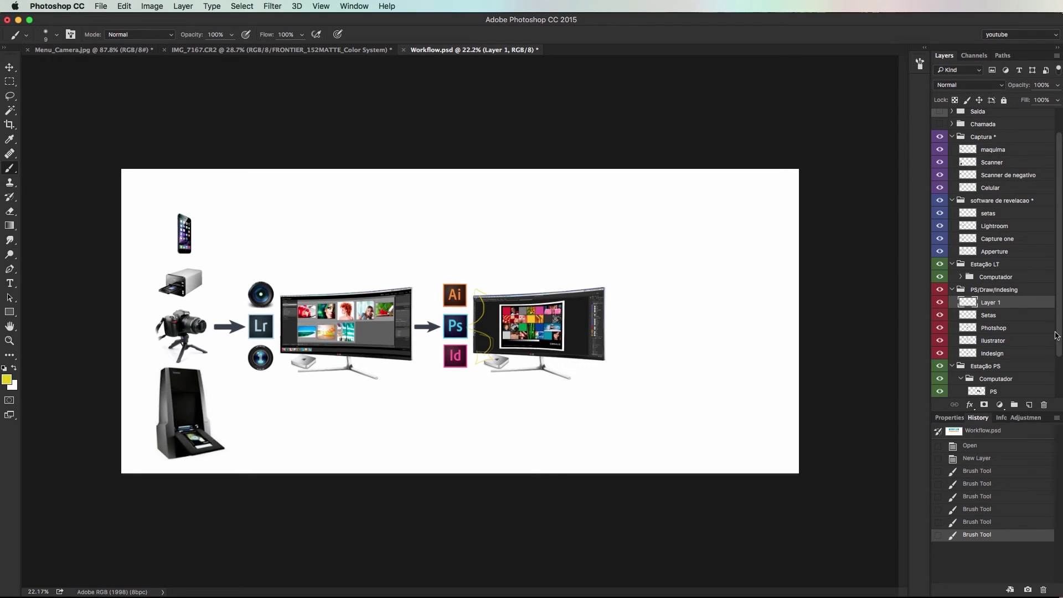
scroll(1052, 335, "down", 3)
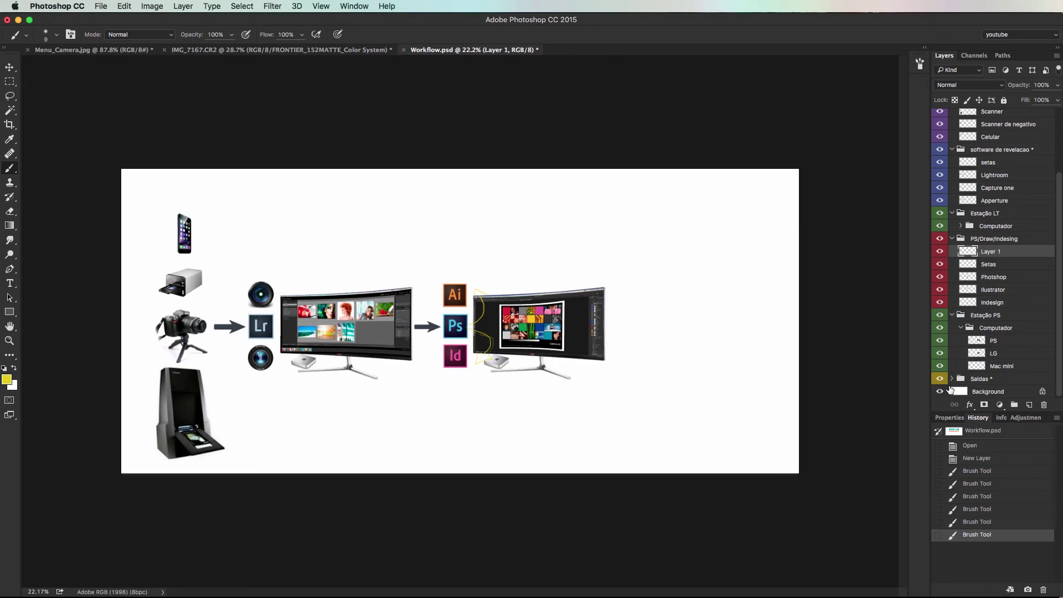
left_click(952, 379)
Step: Show the output arrow, the large grey ellipse and the expanded RGB output group
scroll(1058, 349, "down", 4)
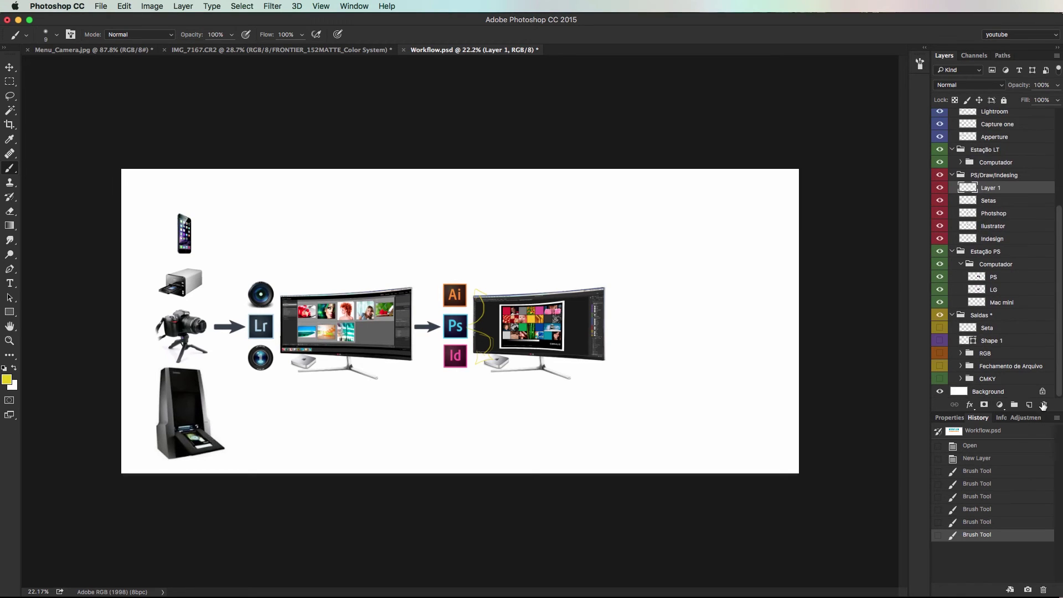
left_click(940, 328)
left_click(940, 341)
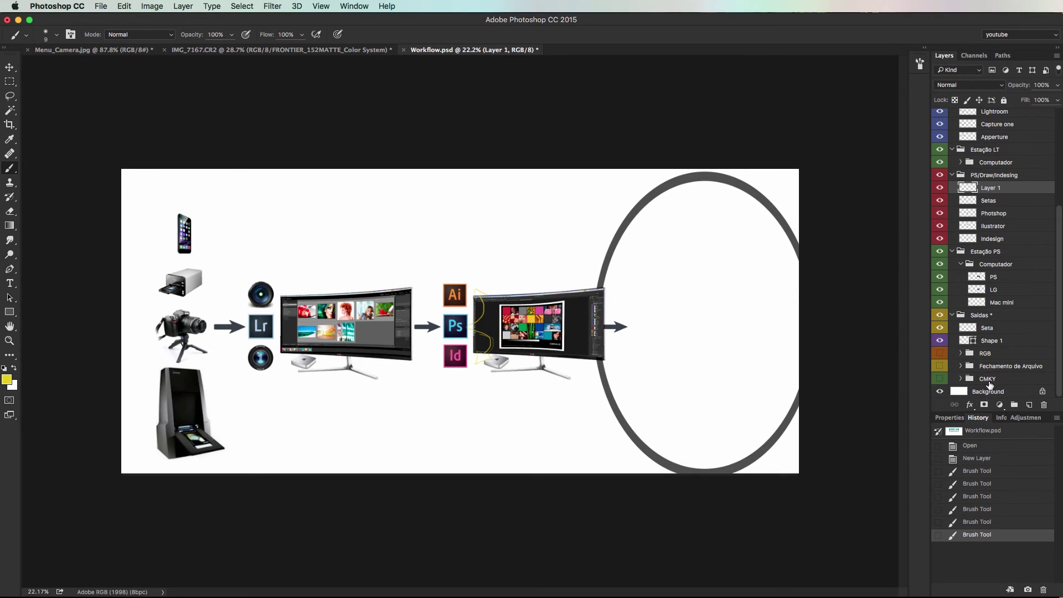
left_click(940, 354)
left_click(962, 353)
Step: Reveal the www icon, photo collage and Fine_art print, then collapse the RGB group
scroll(1055, 330, "down", 3)
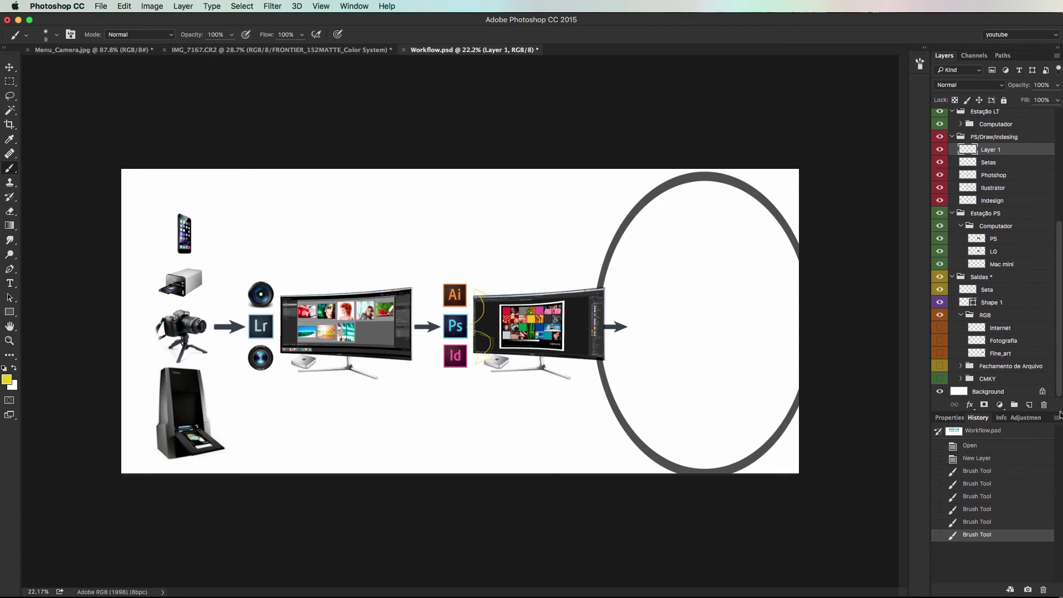
left_click(941, 330)
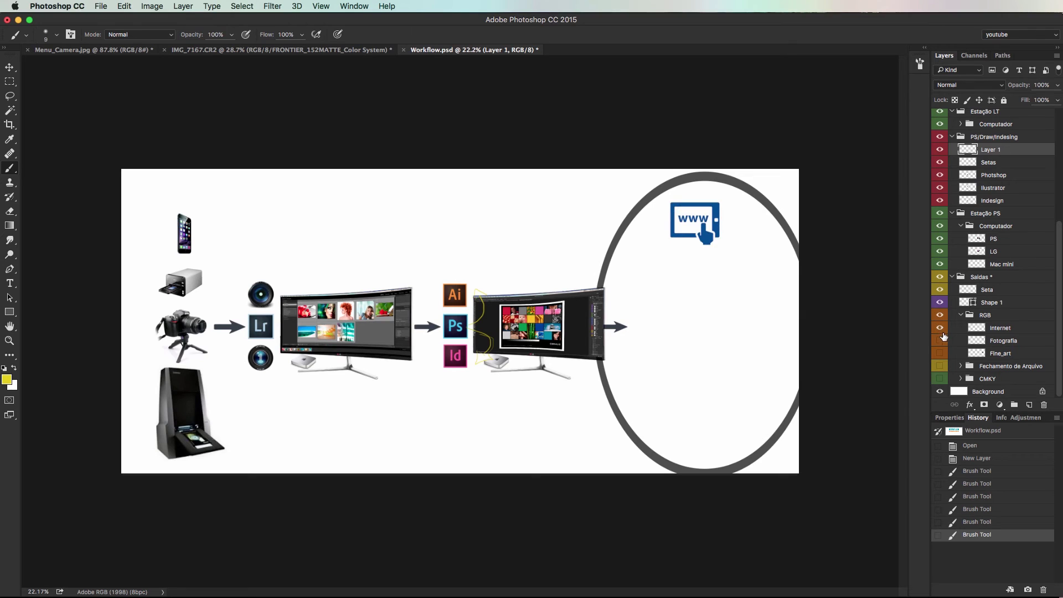
left_click(940, 340)
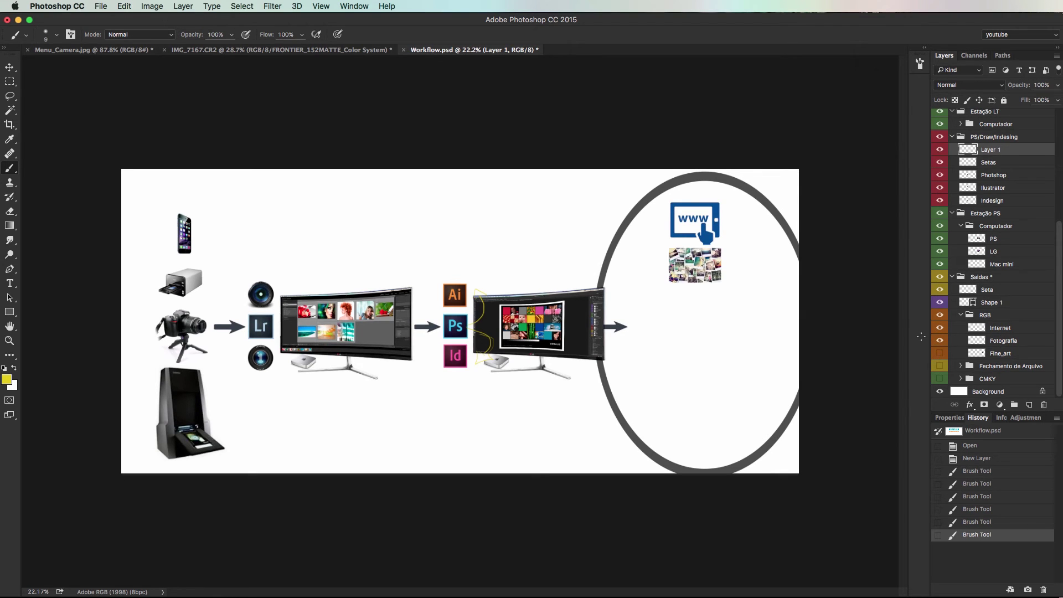
key("z")
left_click(749, 234)
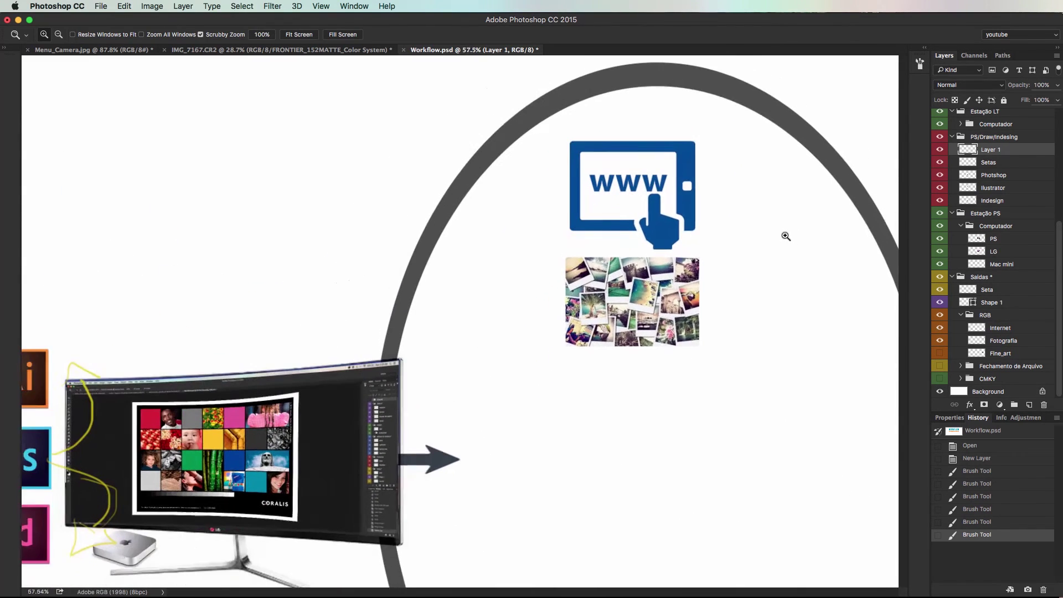
left_click_drag(749, 234, 783, 235)
left_click(940, 353)
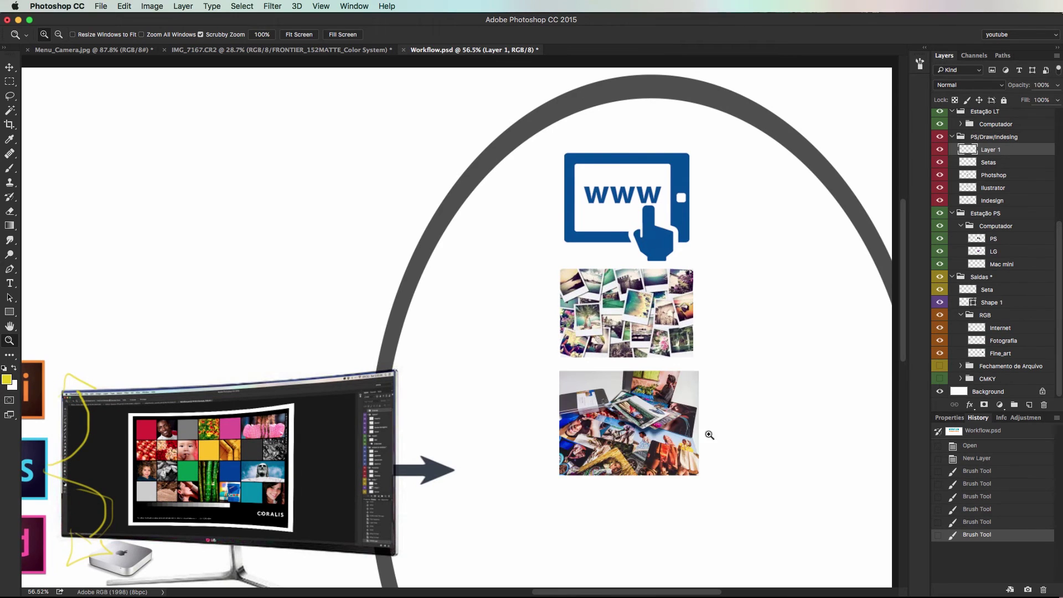
mouse_move(639, 472)
left_mouse_down()
mouse_move(705, 466)
mouse_move(669, 454)
left_mouse_up()
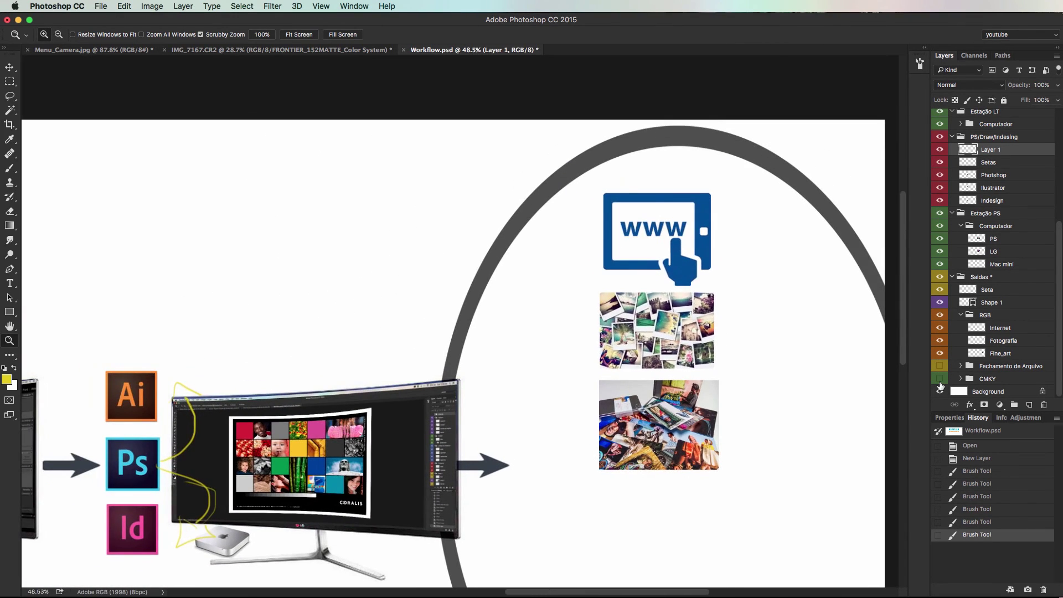
left_click(961, 315)
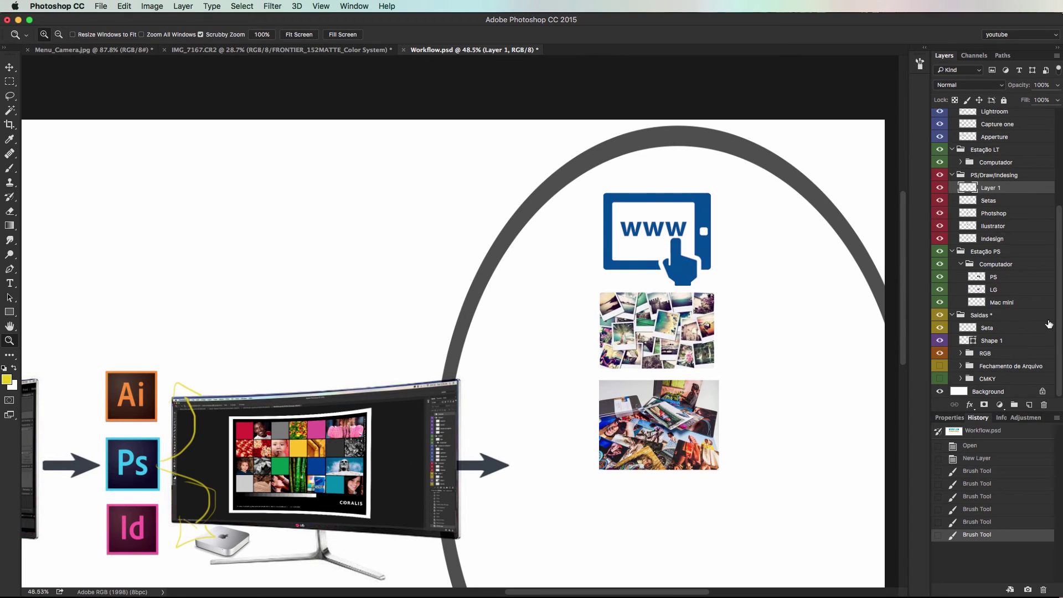
Step: Turn on the CMKY group with its magazine, newspaper and Offset photo book layers
left_click(939, 379)
left_click(961, 379)
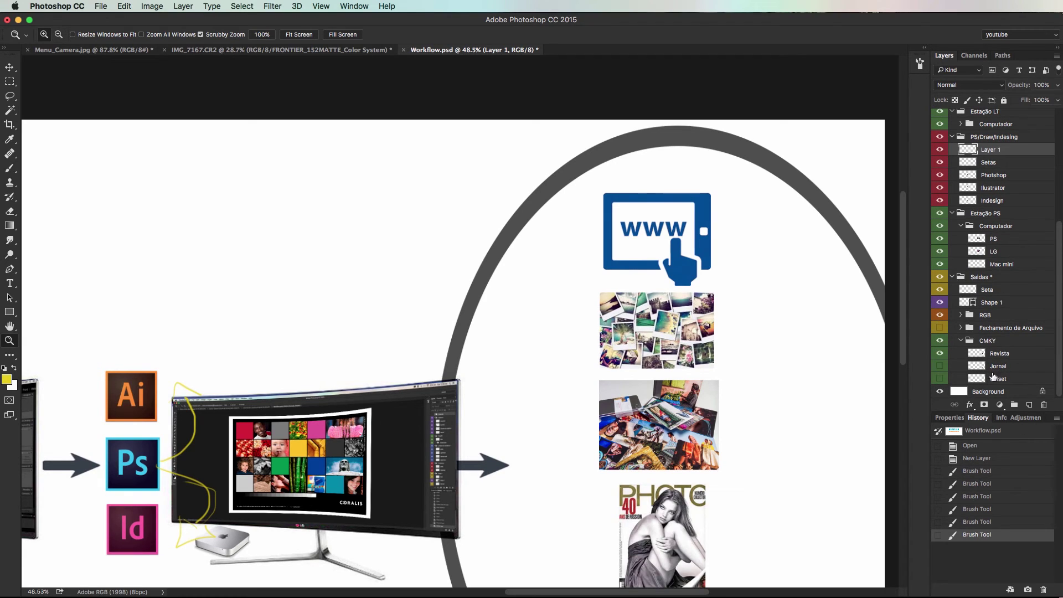
left_click(940, 379)
left_click(1010, 382)
scroll(674, 515, "down", 5)
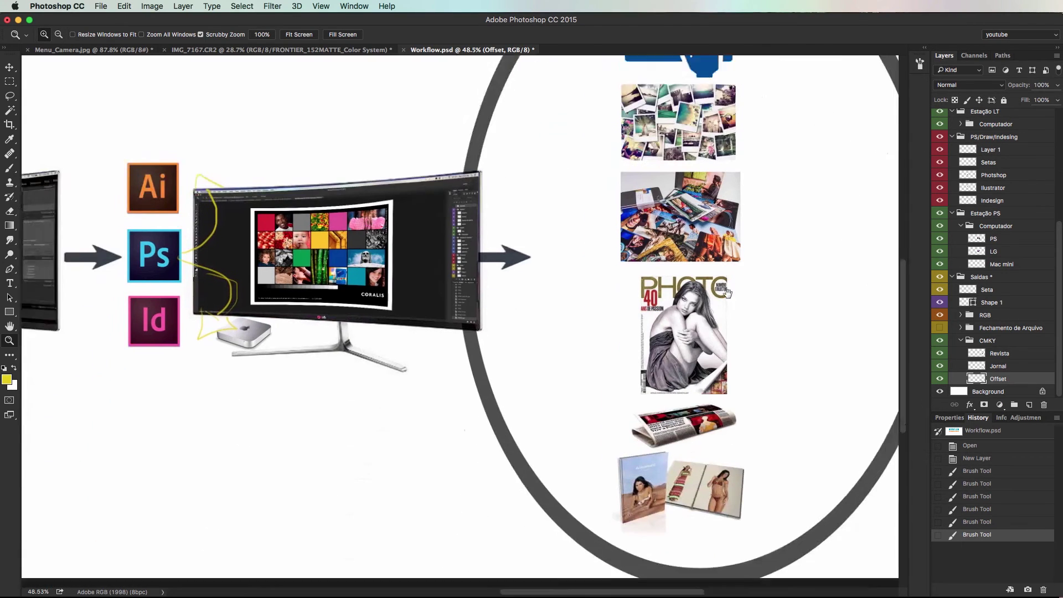
scroll(706, 457, "down", 1)
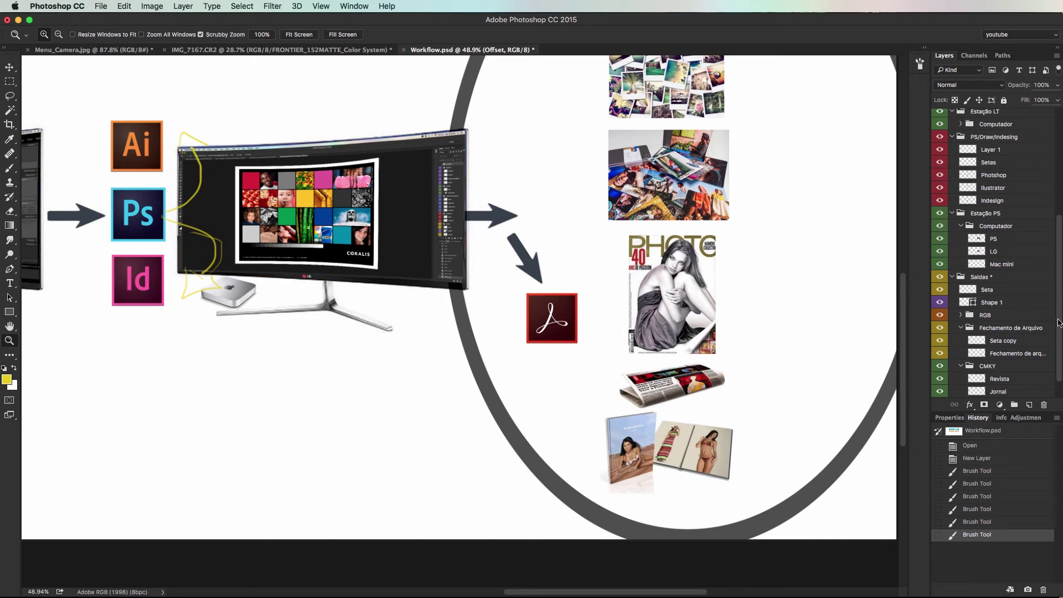
Step: Zoom out so the full diagram fits, from capture devices to the output ellipse
scroll(1059, 323, "down", 2)
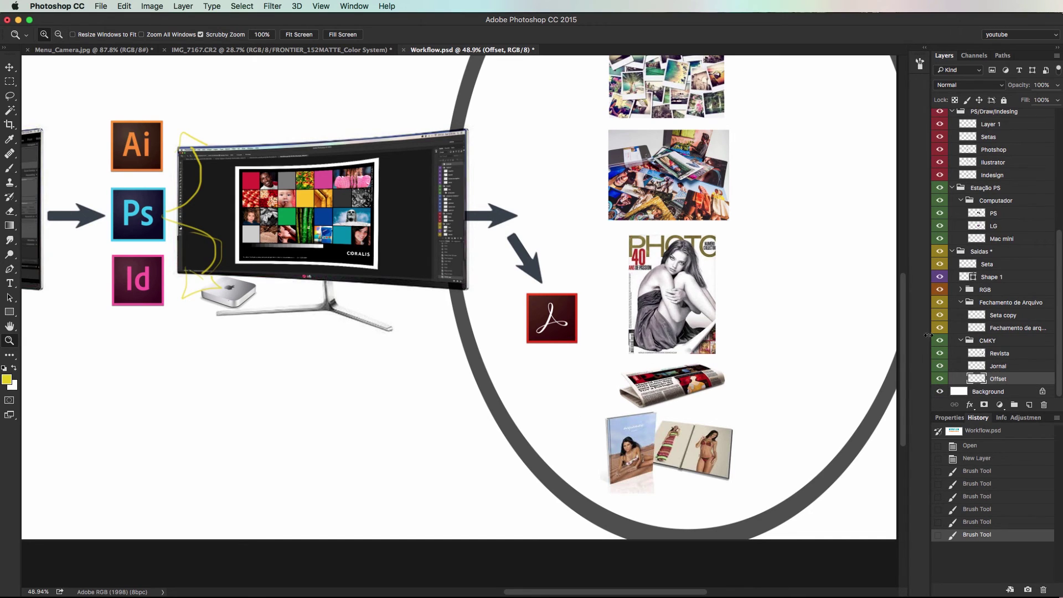
mouse_move(792, 277)
left_mouse_down()
mouse_move(752, 283)
mouse_move(762, 279)
mouse_move(737, 310)
mouse_move(696, 314)
left_mouse_up()
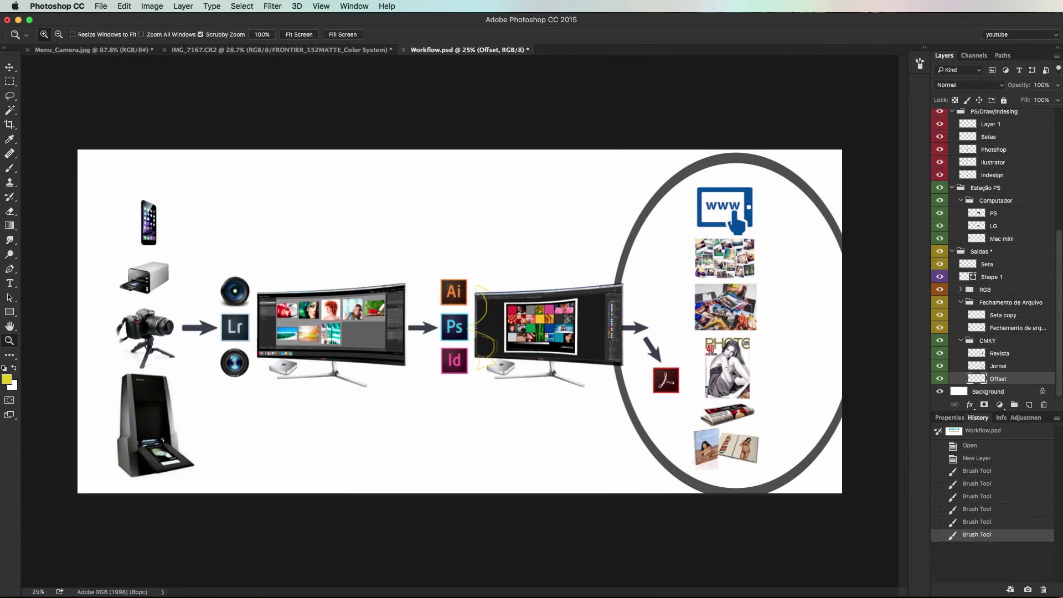
scroll(992, 250, "up", 5)
Step: On the top layer, brush a yellow ellipse around the capture devices and an arrow toward Lightroom
scroll(991, 249, "up", 5)
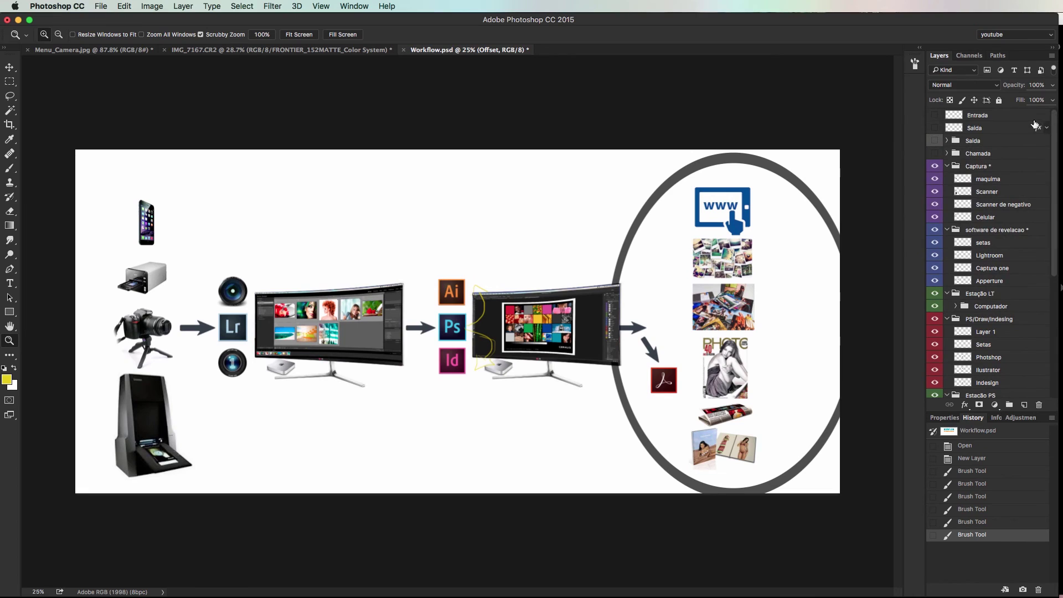
left_click(1010, 115)
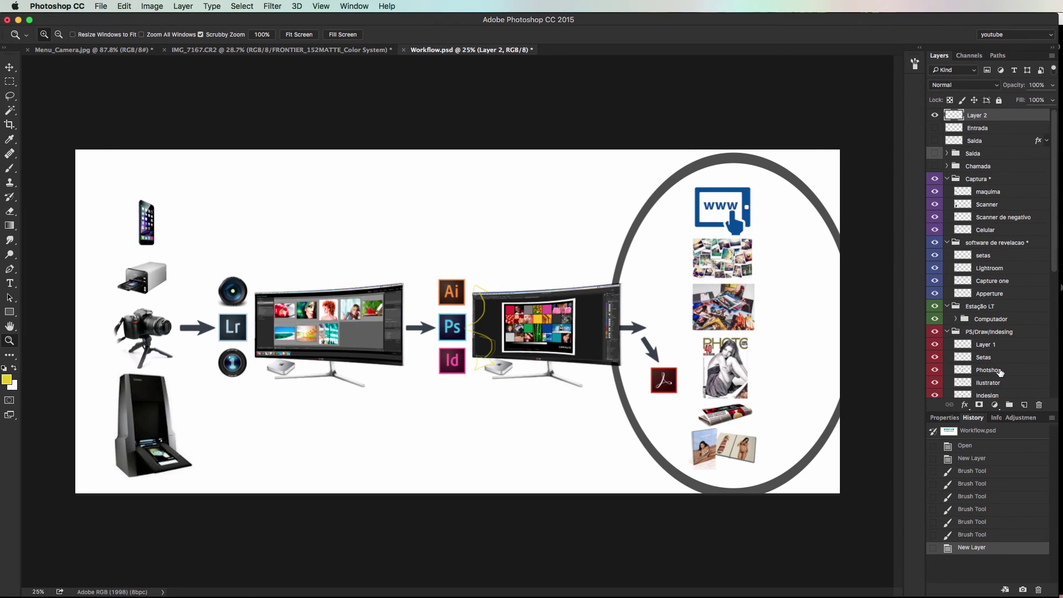
key("b")
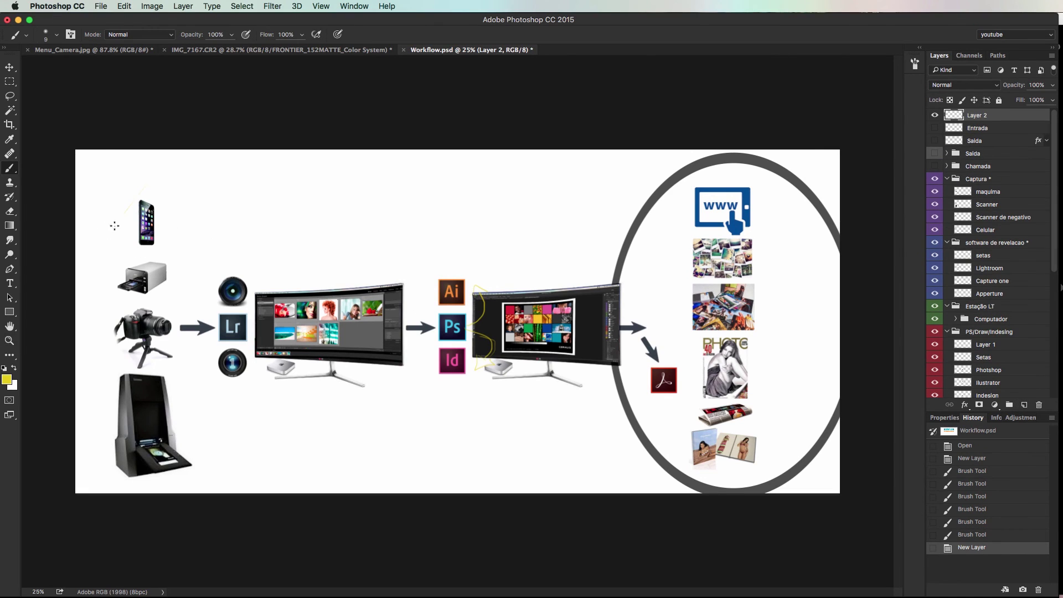
left_click_drag(131, 204, 106, 238)
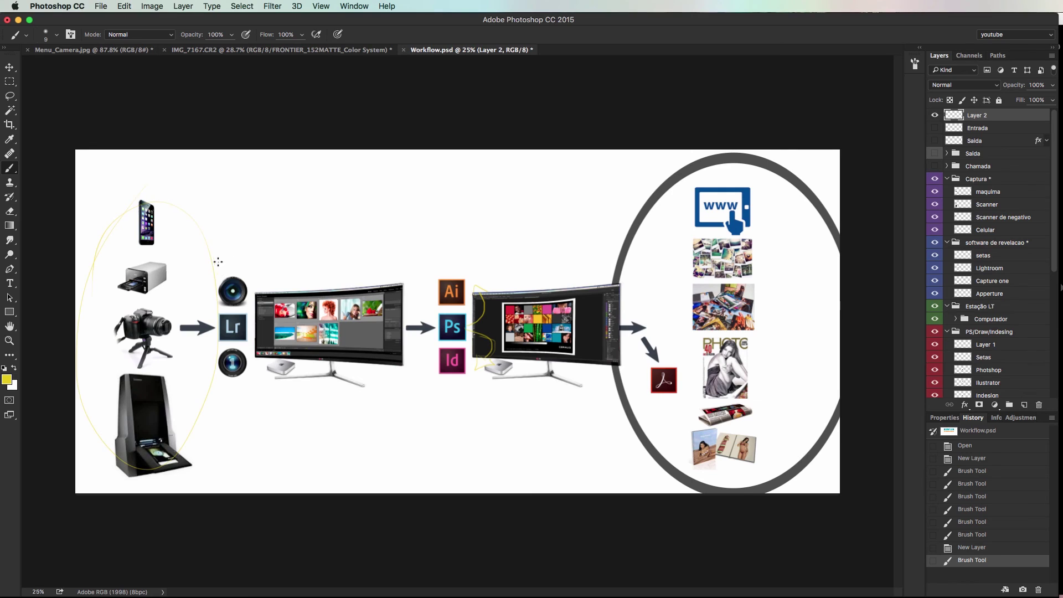
mouse_move(217, 260)
left_mouse_down()
mouse_move(315, 254)
mouse_move(309, 275)
mouse_move(335, 264)
mouse_move(313, 274)
mouse_move(440, 255)
mouse_move(596, 254)
mouse_move(586, 264)
mouse_move(616, 252)
mouse_move(585, 267)
left_mouse_up()
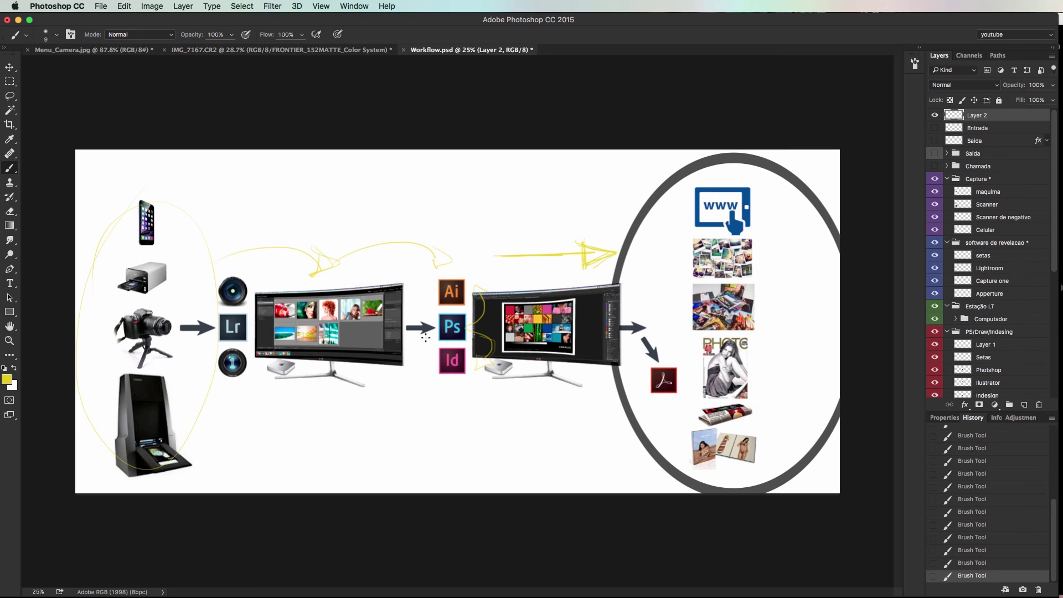
Step: Zoom in on the output ellipse and handwrite a yellow percentage note beside the outputs
key("z")
mouse_move(778, 368)
left_mouse_down()
mouse_move(786, 380)
mouse_move(578, 255)
mouse_move(588, 293)
left_mouse_up()
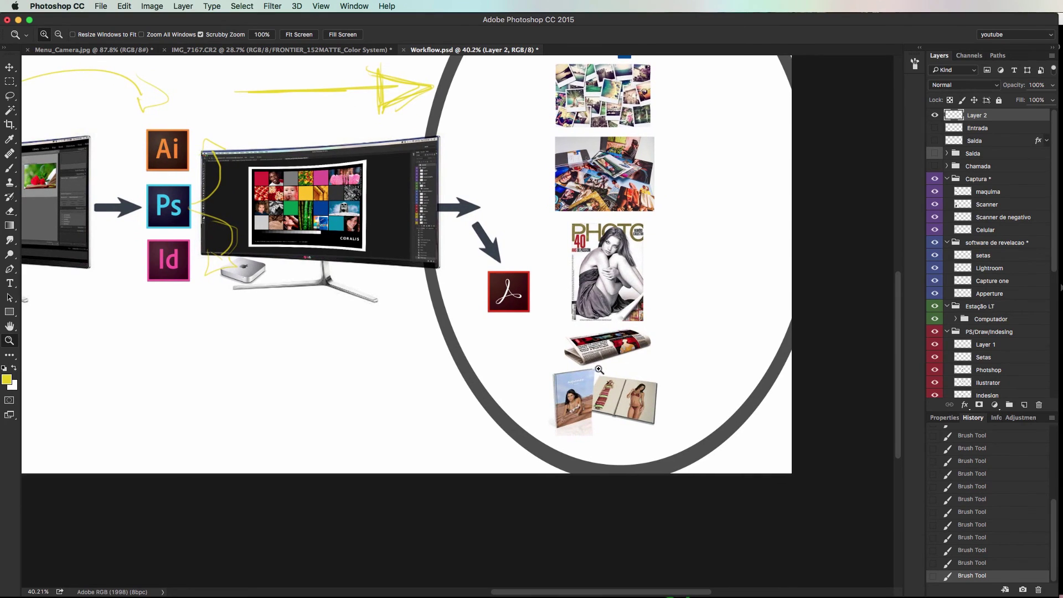
key("b")
mouse_move(662, 347)
left_mouse_down()
mouse_move(721, 308)
mouse_move(744, 307)
left_mouse_up()
mouse_move(711, 338)
left_mouse_down()
mouse_move(721, 352)
mouse_move(749, 330)
left_mouse_up()
left_click_drag(755, 314, 753, 337)
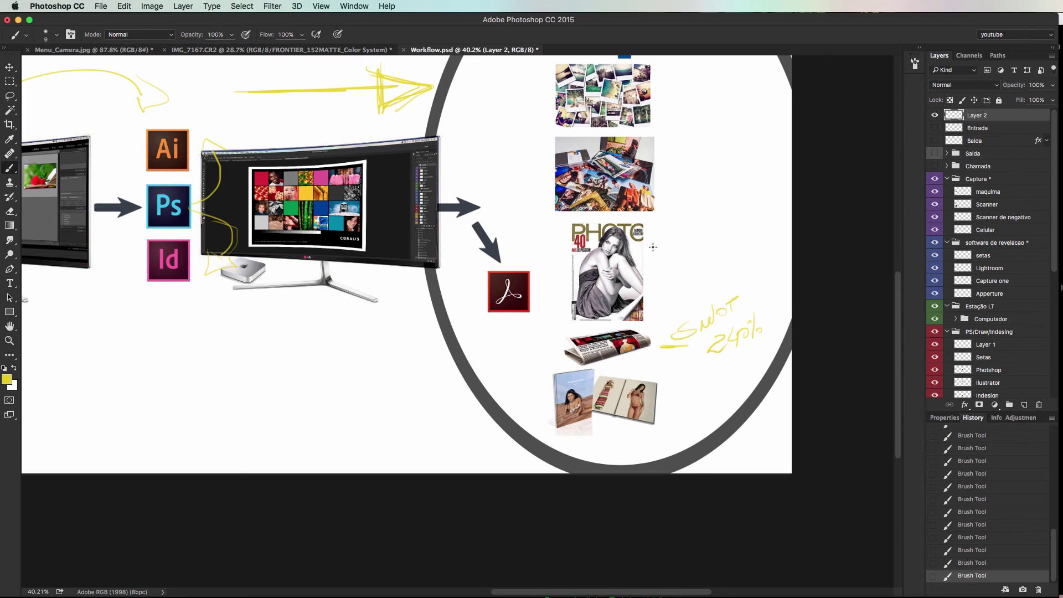
Step: Handwrite 'SWOP 320%' beside the magazine and 'Fogra 340' beside the photo book
mouse_move(668, 256)
left_mouse_down()
mouse_move(663, 270)
mouse_move(751, 216)
mouse_move(762, 227)
left_mouse_up()
left_click_drag(740, 241, 764, 233)
left_click_drag(767, 190, 763, 222)
left_click(770, 212)
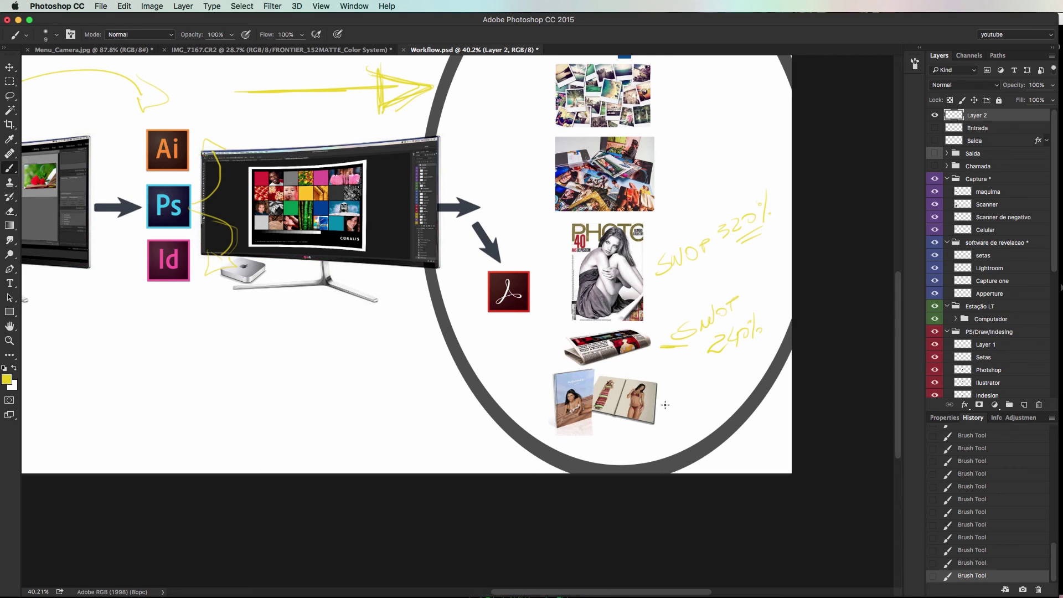
mouse_move(676, 401)
left_mouse_down()
mouse_move(711, 399)
mouse_move(754, 368)
left_mouse_up()
mouse_move(741, 432)
left_mouse_down()
mouse_move(740, 453)
mouse_move(778, 430)
left_mouse_up()
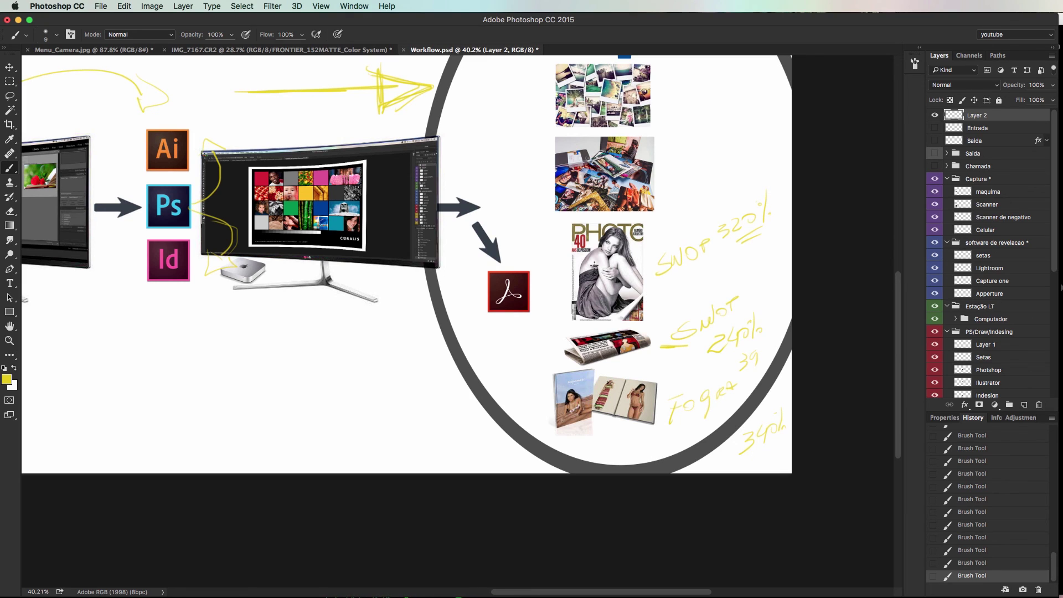
Step: Box the SWOP note, add a linking arrowhead, circle the PDF icon, then zoom out
mouse_move(654, 250)
left_mouse_down()
mouse_move(653, 285)
mouse_move(776, 181)
mouse_move(748, 243)
mouse_move(654, 248)
mouse_move(660, 279)
mouse_move(689, 308)
left_mouse_up()
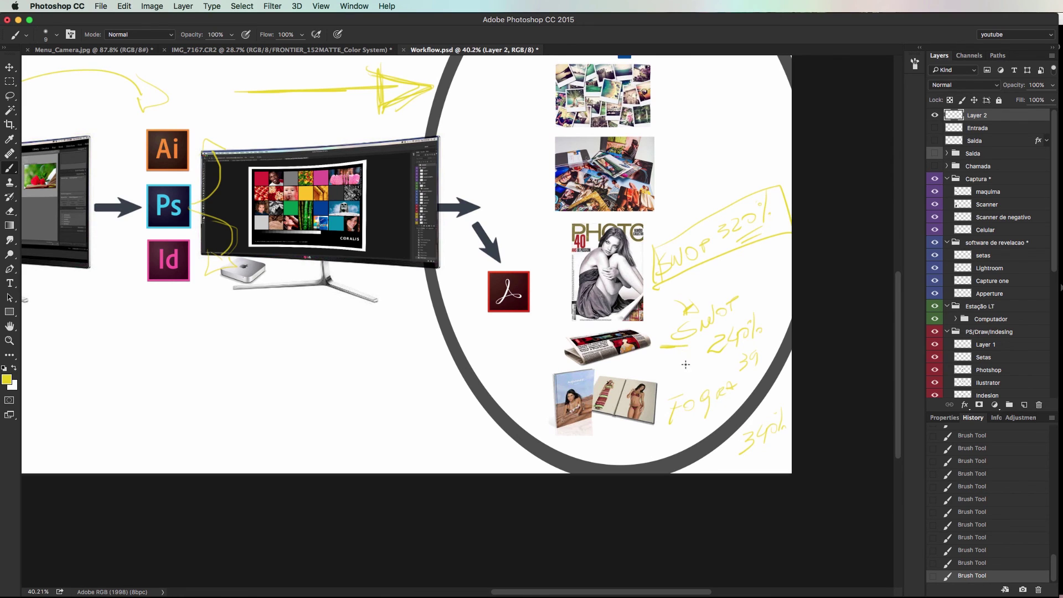
left_click_drag(684, 364, 693, 368)
mouse_move(476, 273)
left_mouse_down()
mouse_move(545, 317)
mouse_move(499, 333)
left_mouse_up()
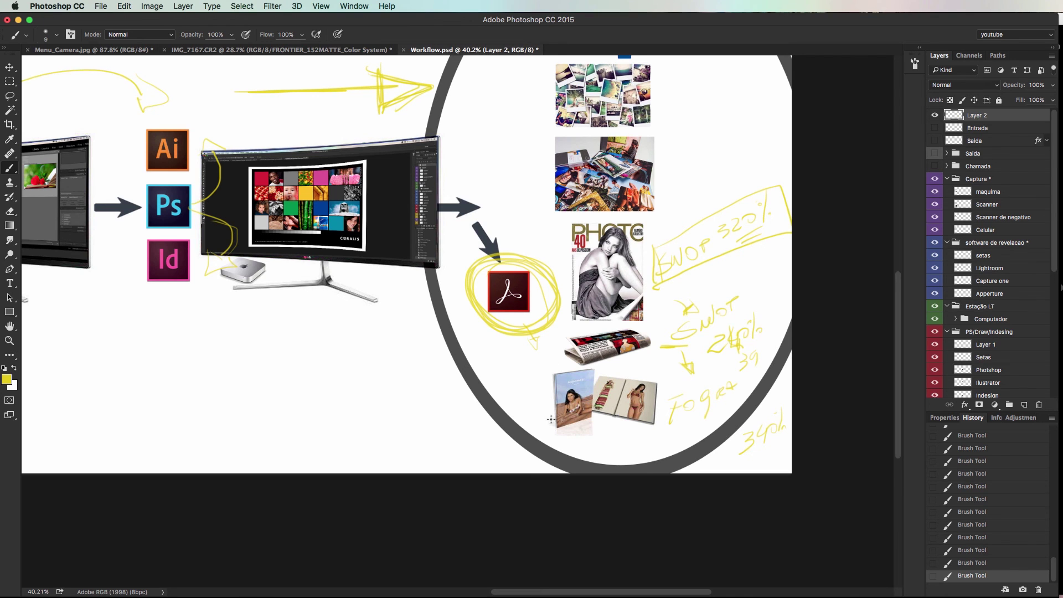
key("z")
mouse_move(648, 282)
left_mouse_down()
mouse_move(614, 289)
mouse_move(672, 363)
mouse_move(728, 398)
left_mouse_up()
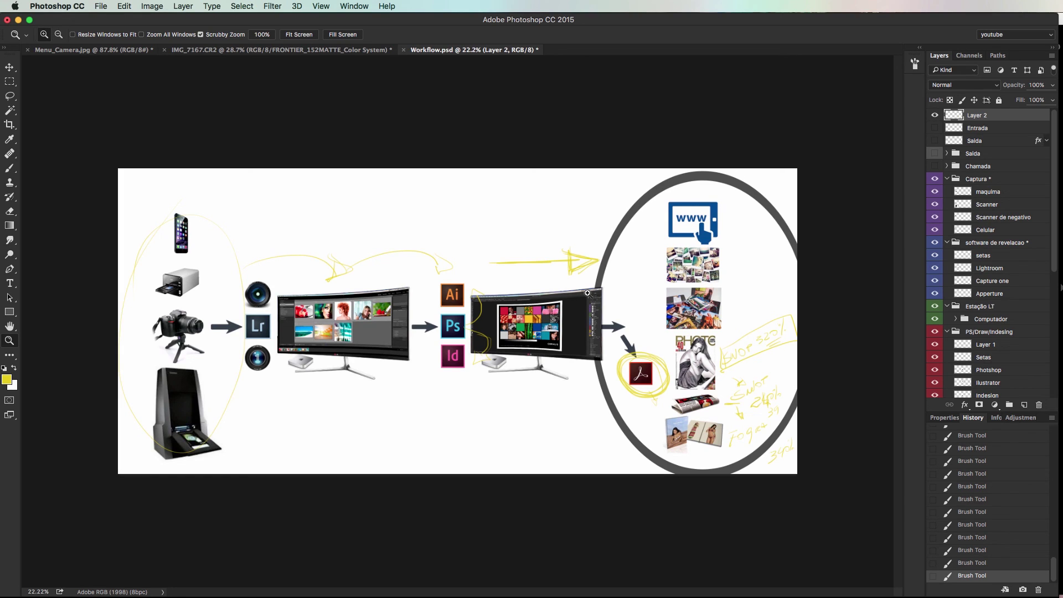
key("m")
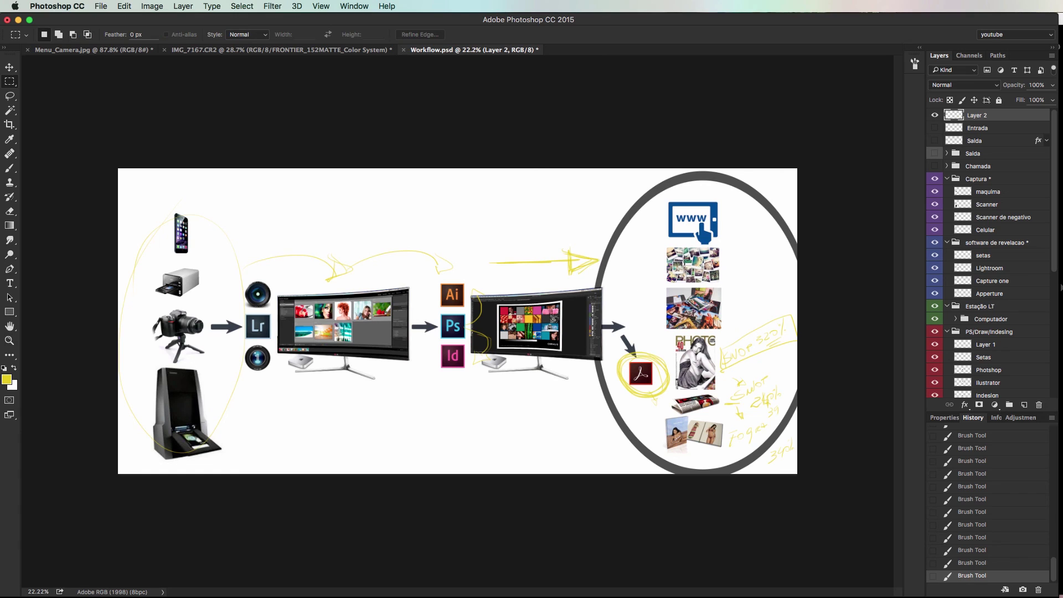
Step: Marquee-select the column of output images, then clear the selection
mouse_move(662, 220)
left_mouse_down()
mouse_move(737, 478)
mouse_move(758, 451)
left_mouse_up()
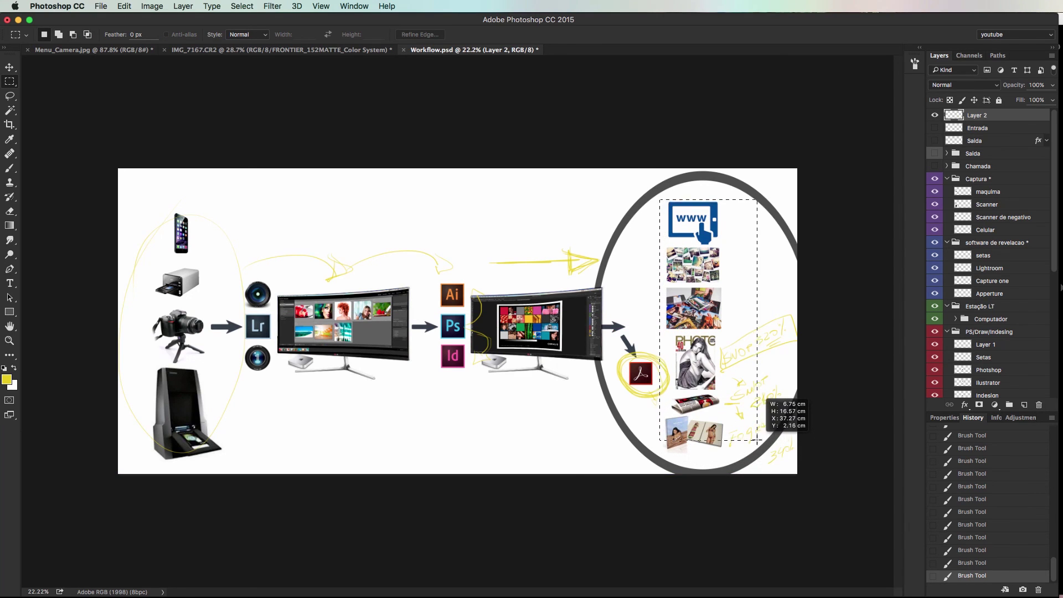
key("v")
key("super+d")
key("b")
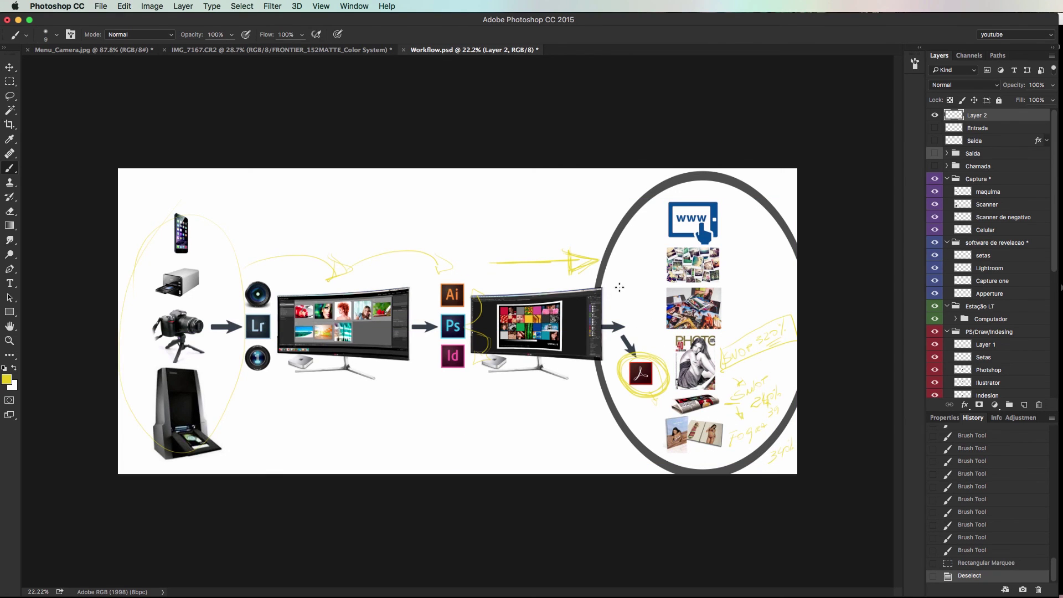
Step: Brush yellow arrows from the monitor to each output and outline the editing monitor's screen
mouse_move(609, 301)
left_mouse_down()
mouse_move(632, 258)
mouse_move(633, 269)
left_mouse_up()
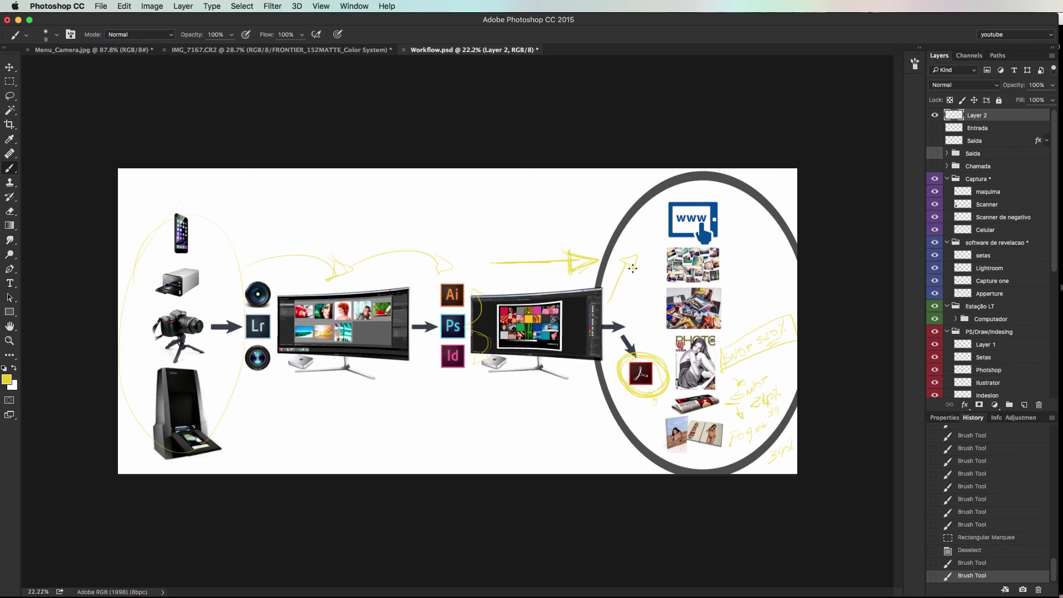
mouse_move(605, 322)
left_mouse_down()
mouse_move(657, 279)
mouse_move(659, 292)
left_mouse_up()
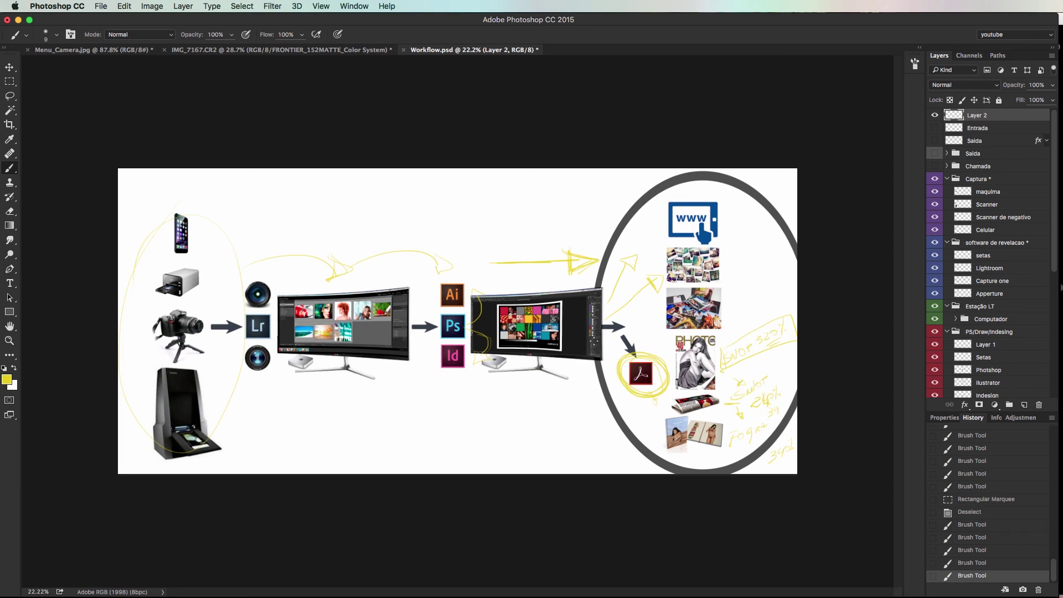
left_click_drag(610, 320, 661, 309)
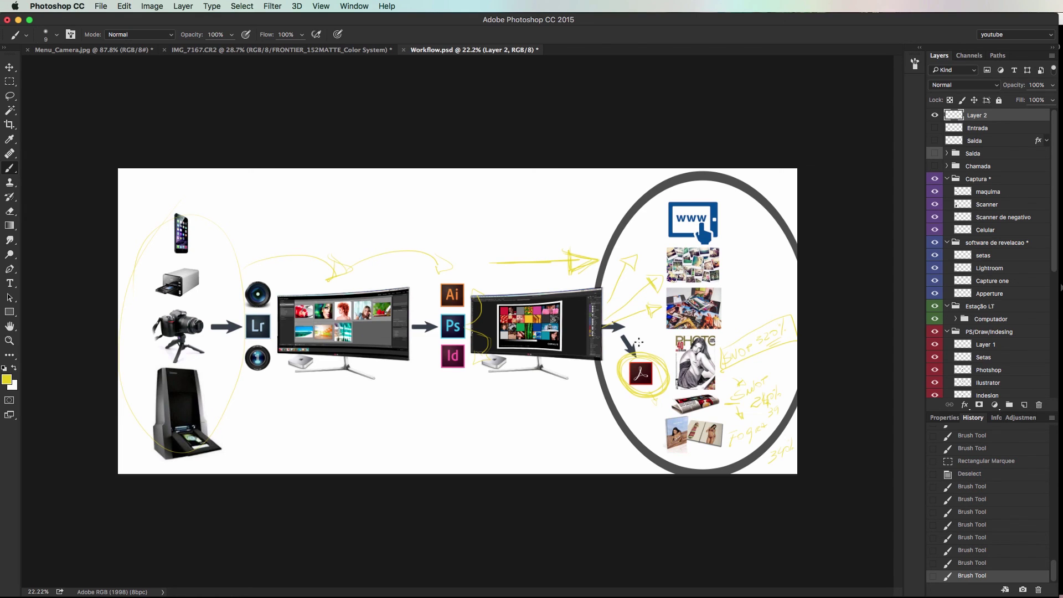
mouse_move(637, 343)
left_mouse_down()
mouse_move(665, 344)
mouse_move(660, 354)
left_mouse_up()
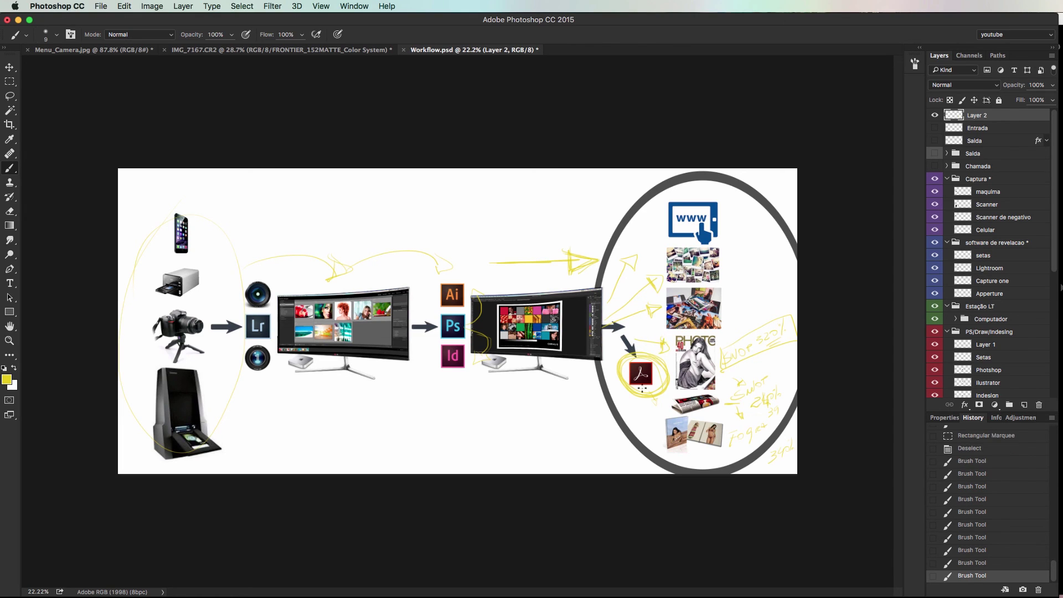
mouse_move(651, 406)
left_mouse_down()
mouse_move(660, 408)
mouse_move(635, 422)
left_mouse_up()
left_click_drag(491, 304, 548, 351)
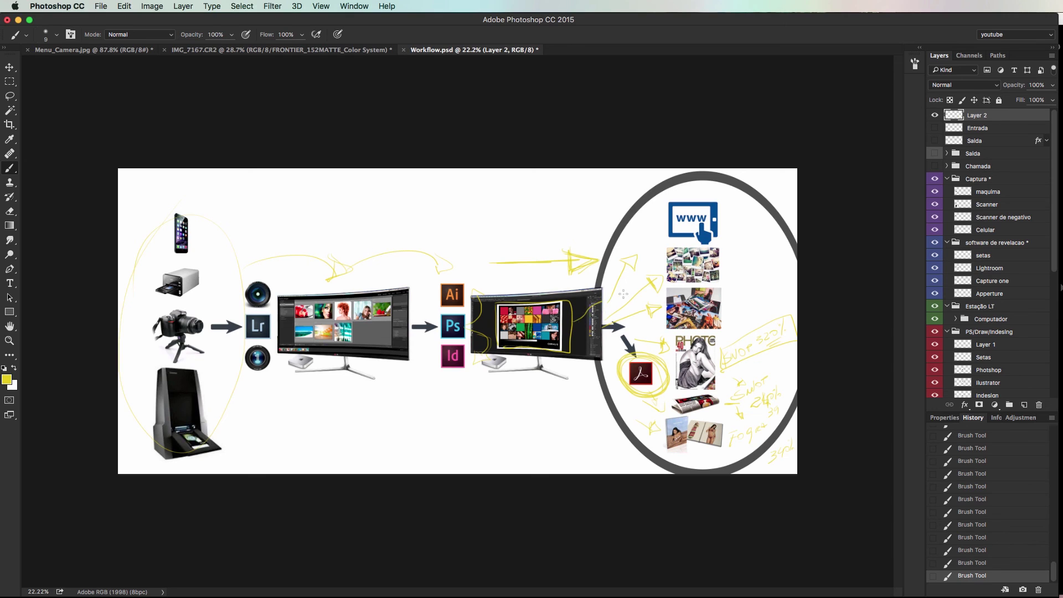
left_click_drag(648, 289, 624, 304)
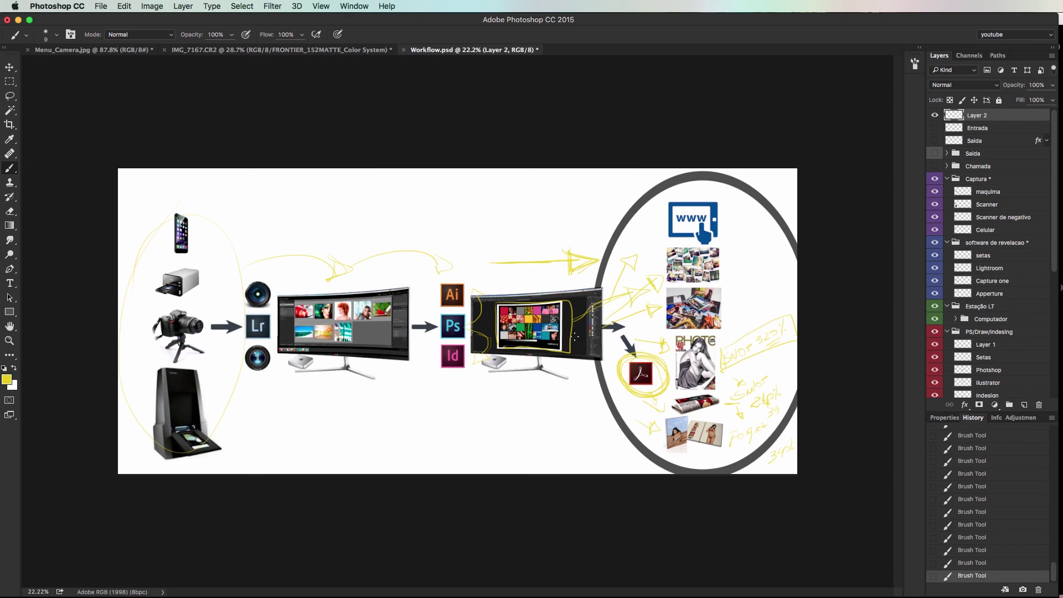